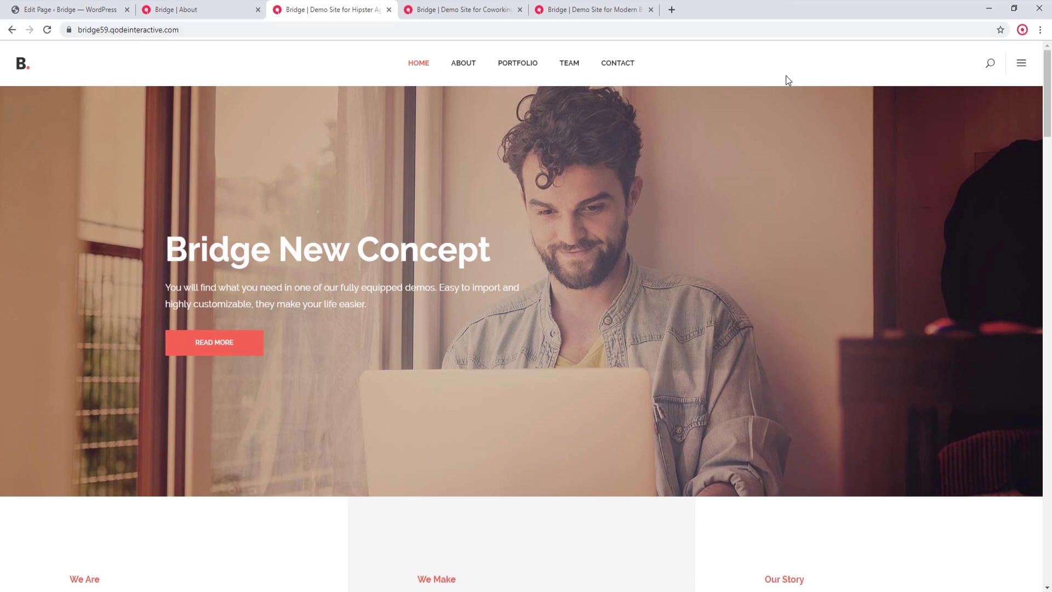
Scroll down the hipster demo page and briefly highlight its We Make paragraph.
scroll(786, 77, "down", 3)
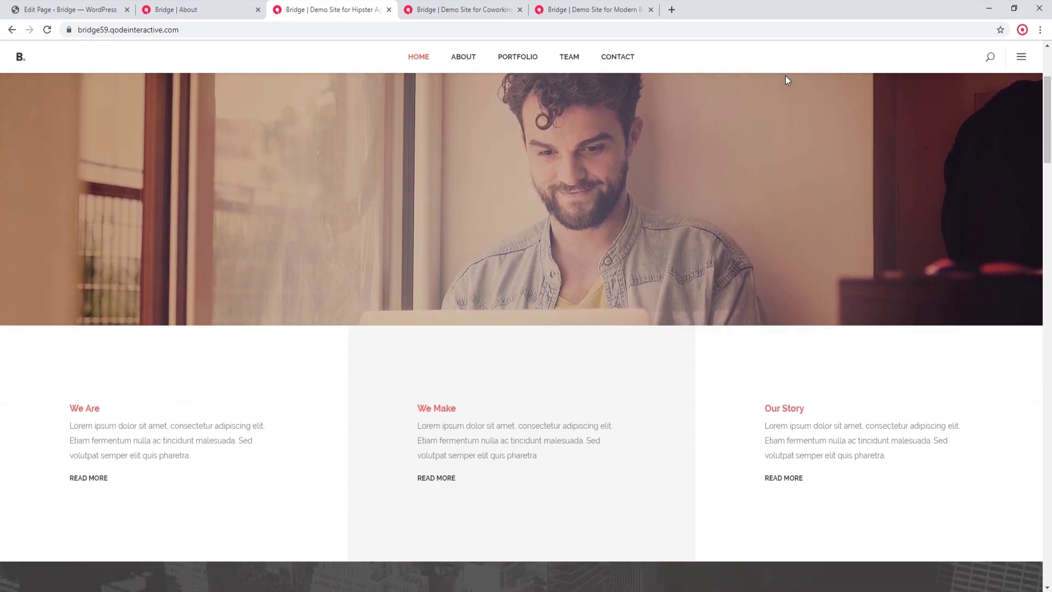
scroll(784, 76, "down", 1)
scroll(785, 76, "down", 1)
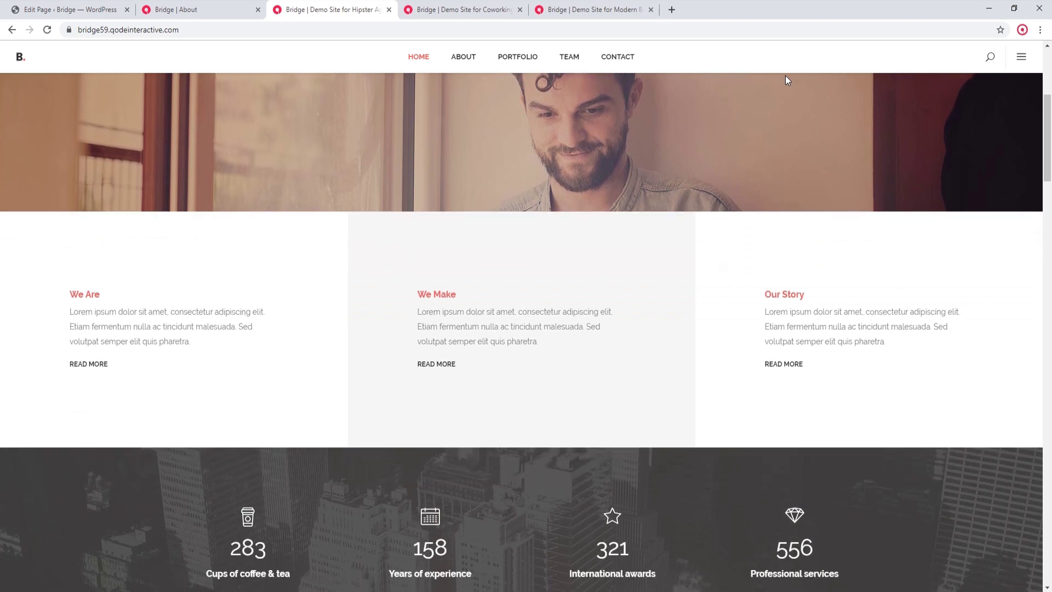
scroll(784, 76, "down", 1)
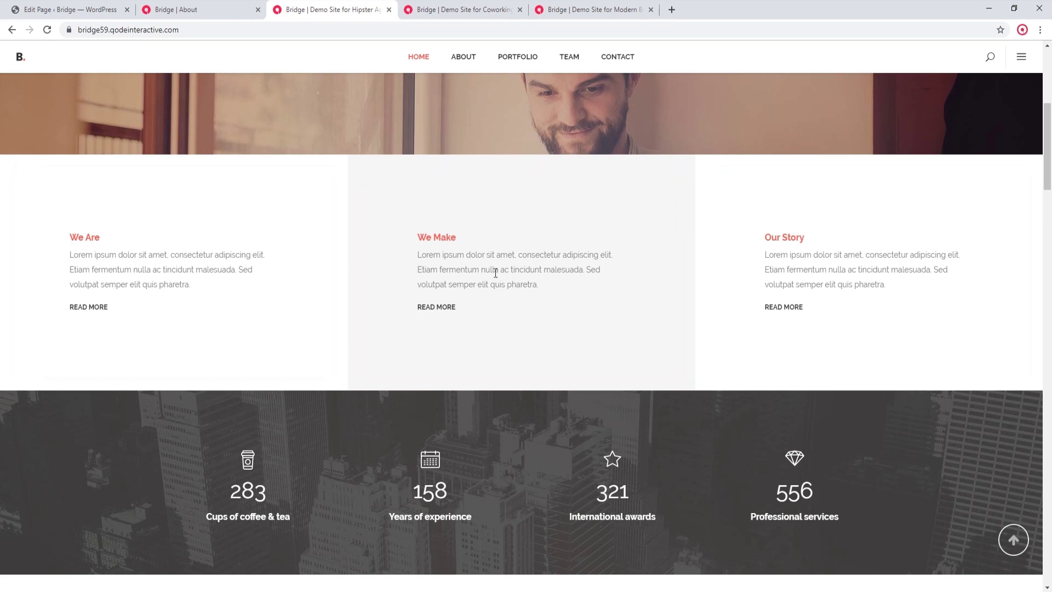
left_click_drag(418, 254, 547, 296)
left_click(595, 329)
Switch to the coworking demo and scroll to its quote, About us and stats band.
scroll(623, 341, "up", 7)
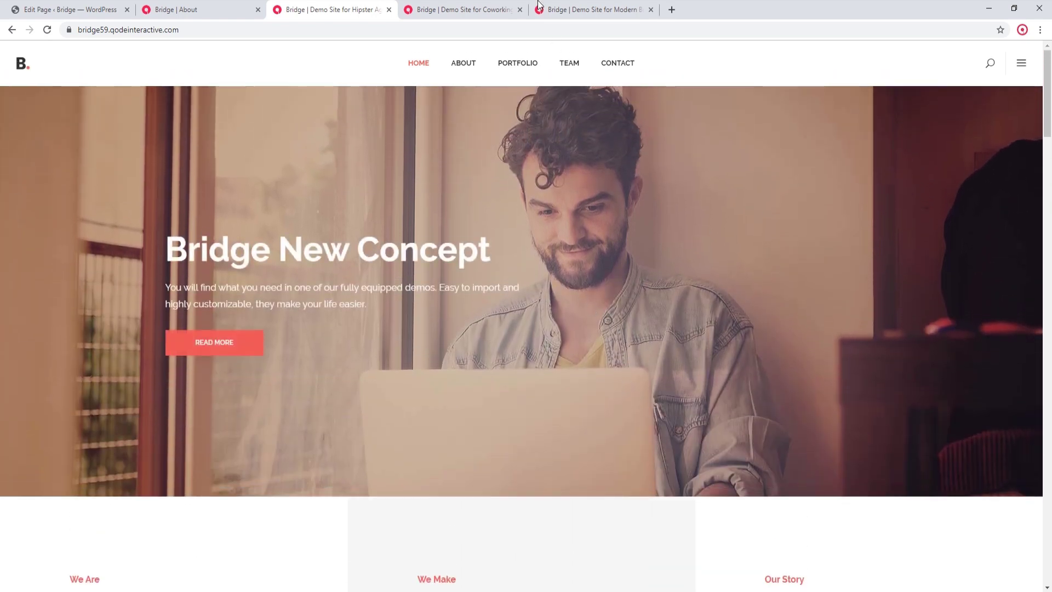
left_click(493, 9)
scroll(644, 180, "down", 4)
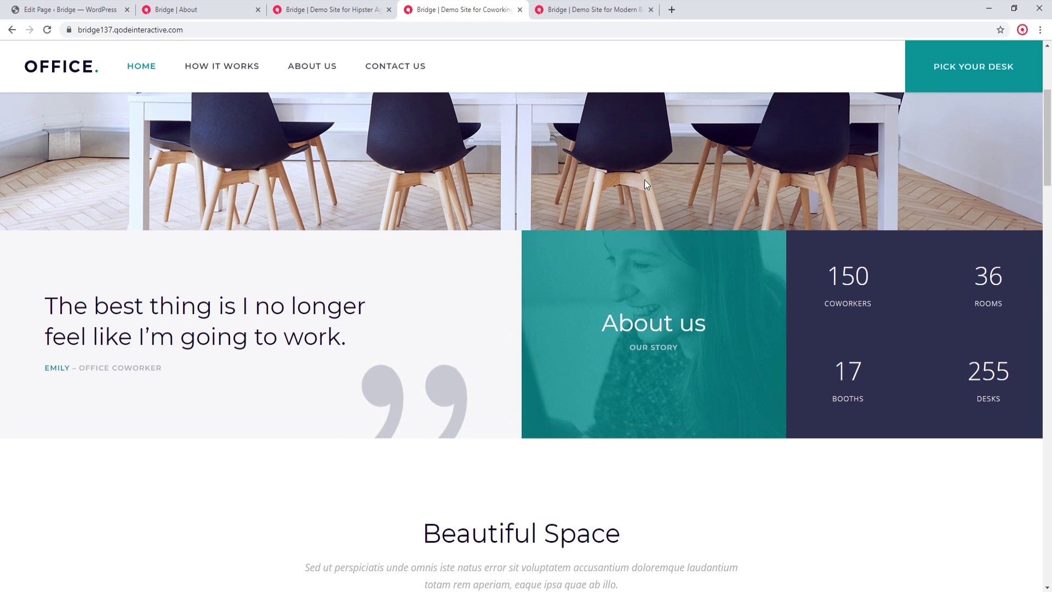
Browse the Modern Business demo's text-and-image rows, returning up to the Welcome to Modern Business Demo row.
scroll(644, 180, "up", 5)
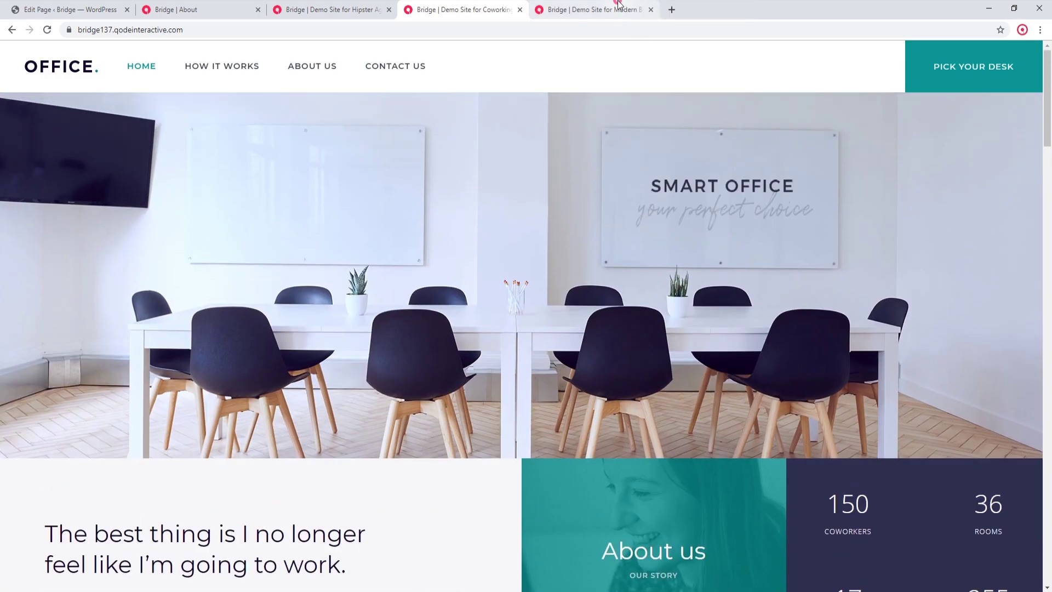
left_click(618, 5)
scroll(694, 122, "down", 8)
scroll(694, 122, "down", 10)
scroll(694, 122, "down", 7)
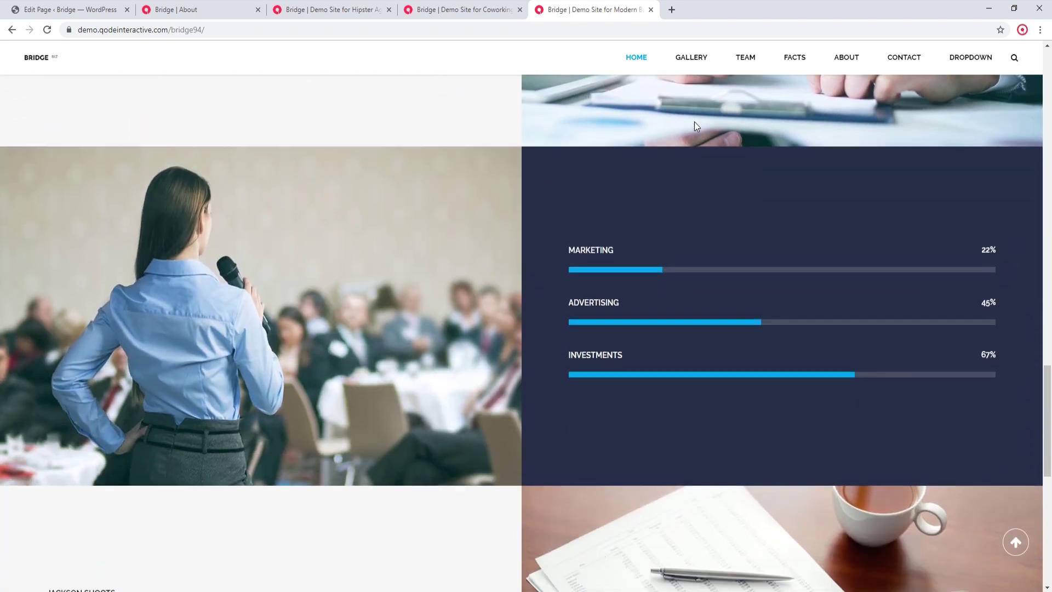
scroll(694, 126, "down", 10)
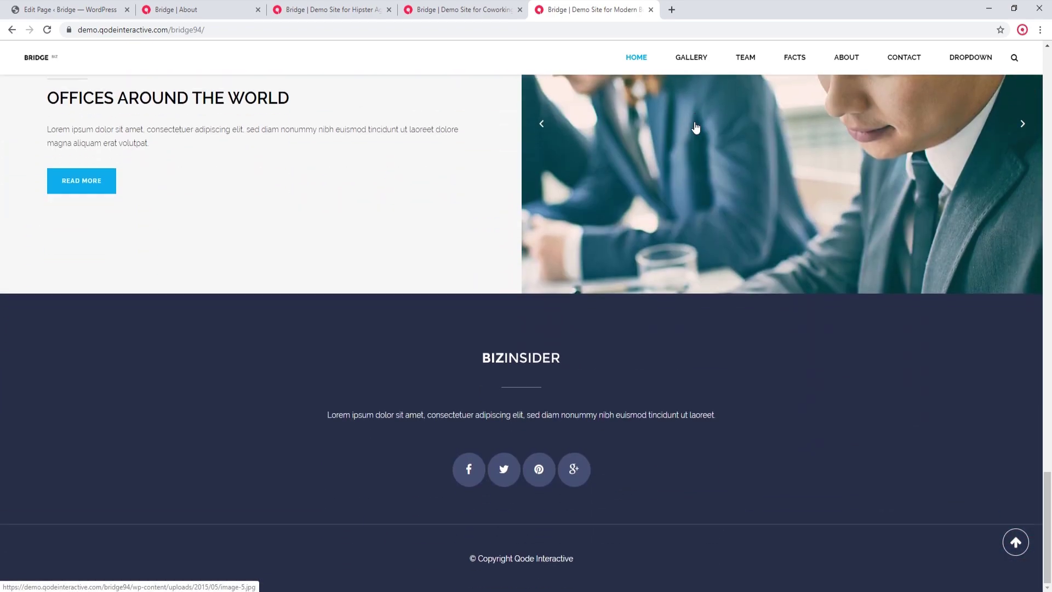
scroll(695, 127, "up", 9)
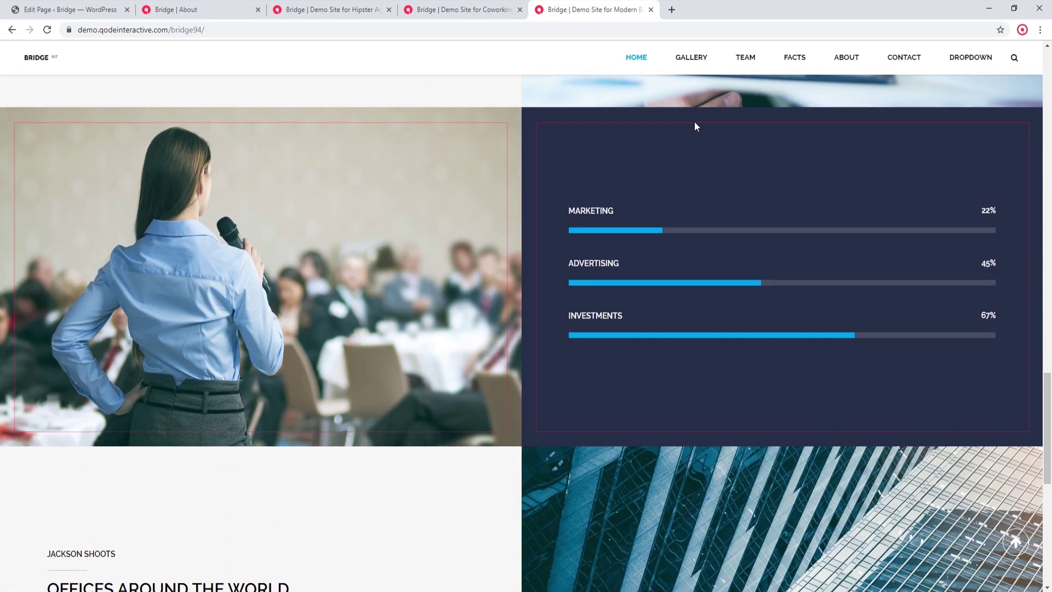
scroll(725, 152, "up", 4)
scroll(727, 153, "up", 9)
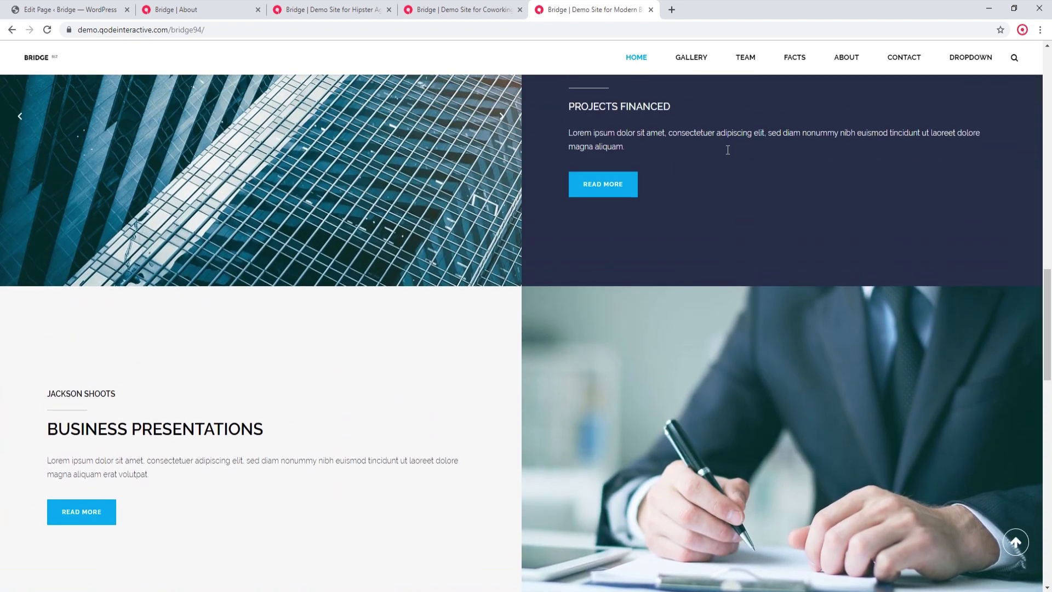
scroll(728, 154, "up", 7)
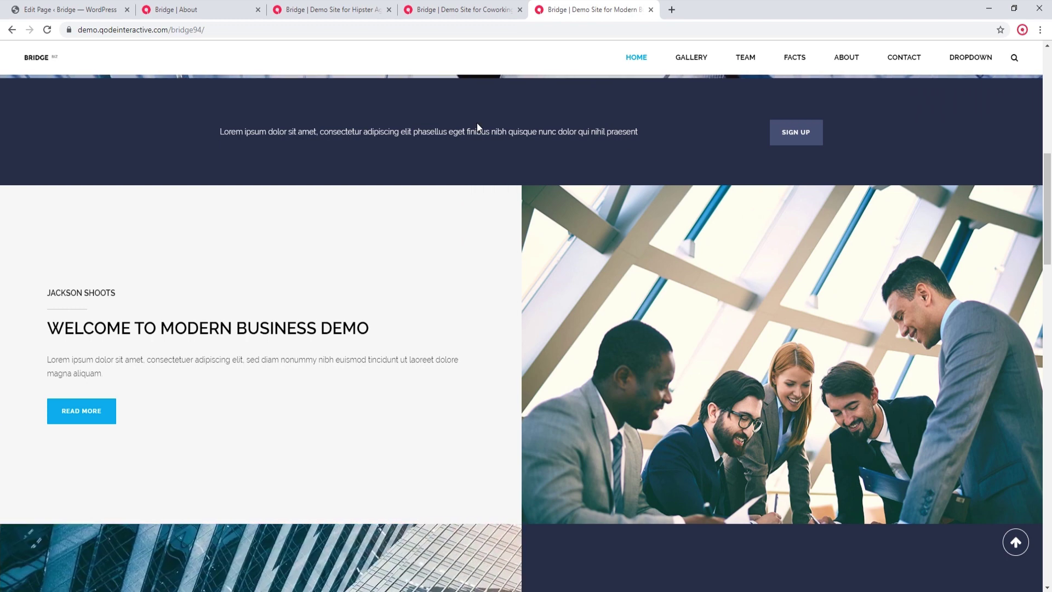
Place the Modern Business demo tab directly beside the live About page tab.
left_click(224, 4)
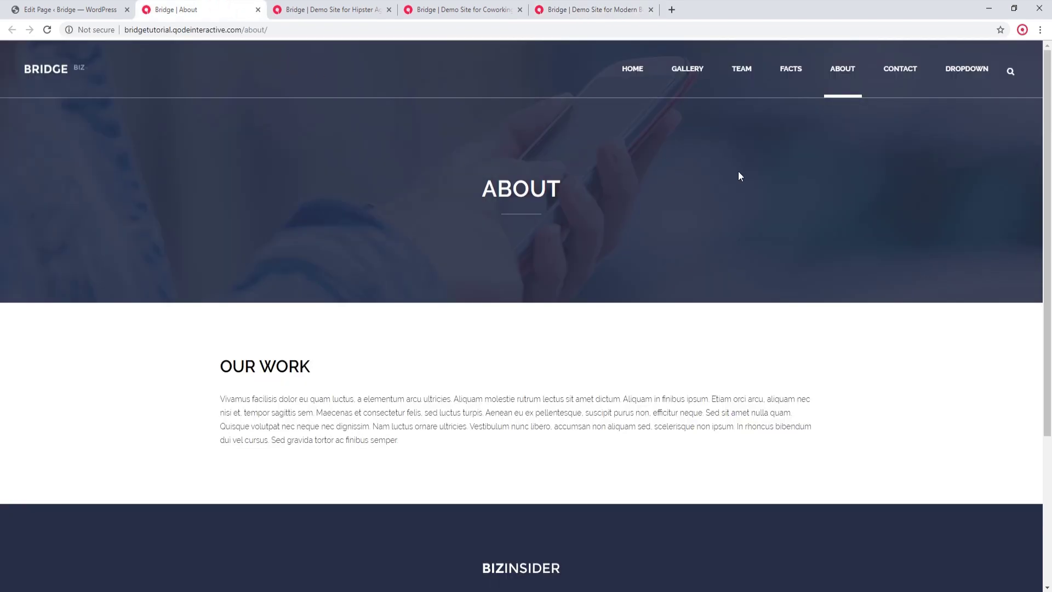
left_click(603, 9)
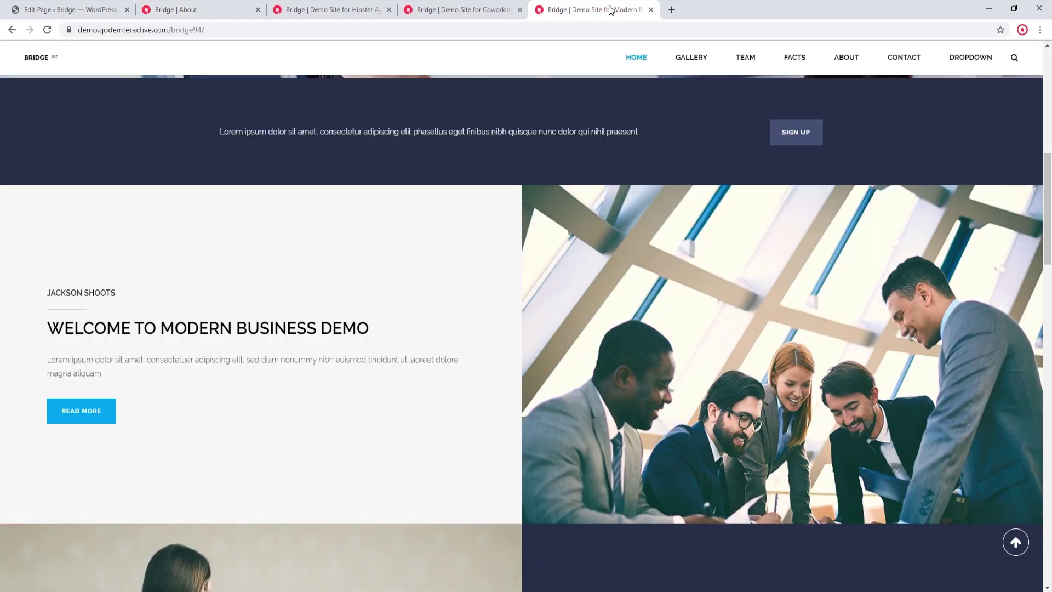
left_click_drag(601, 5, 311, 5)
left_click(247, 5)
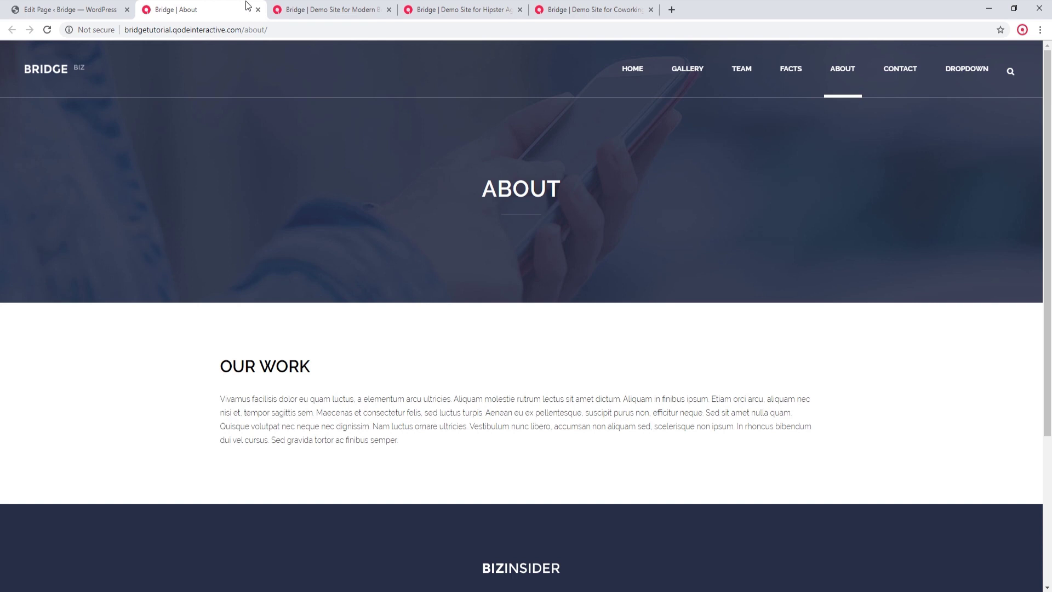
Compare the About page's Our Work text with the demo, then bring up the About page editor.
scroll(640, 198, "down", 5)
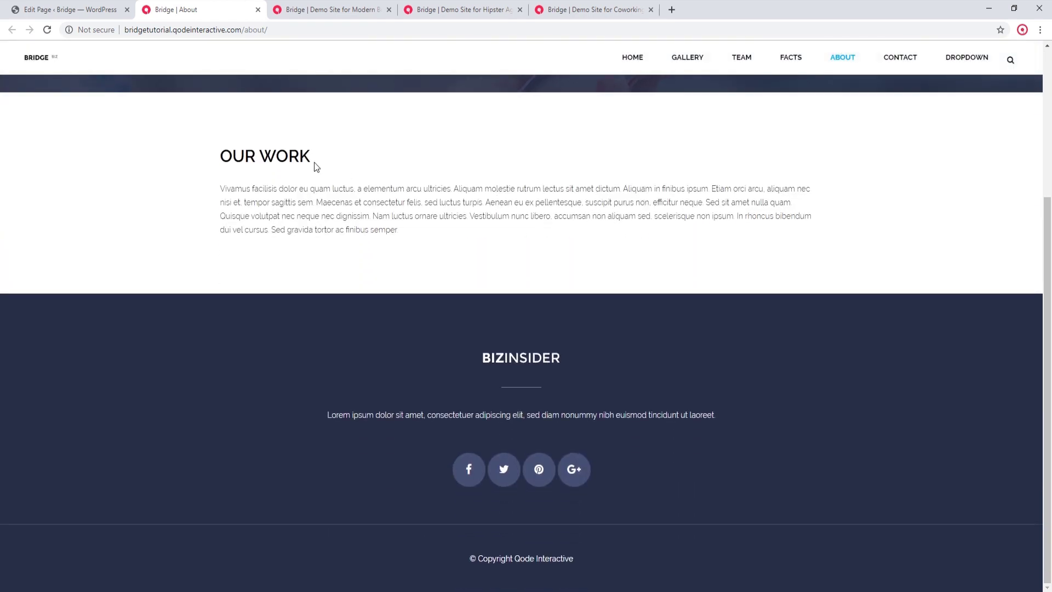
left_click_drag(223, 149, 477, 242)
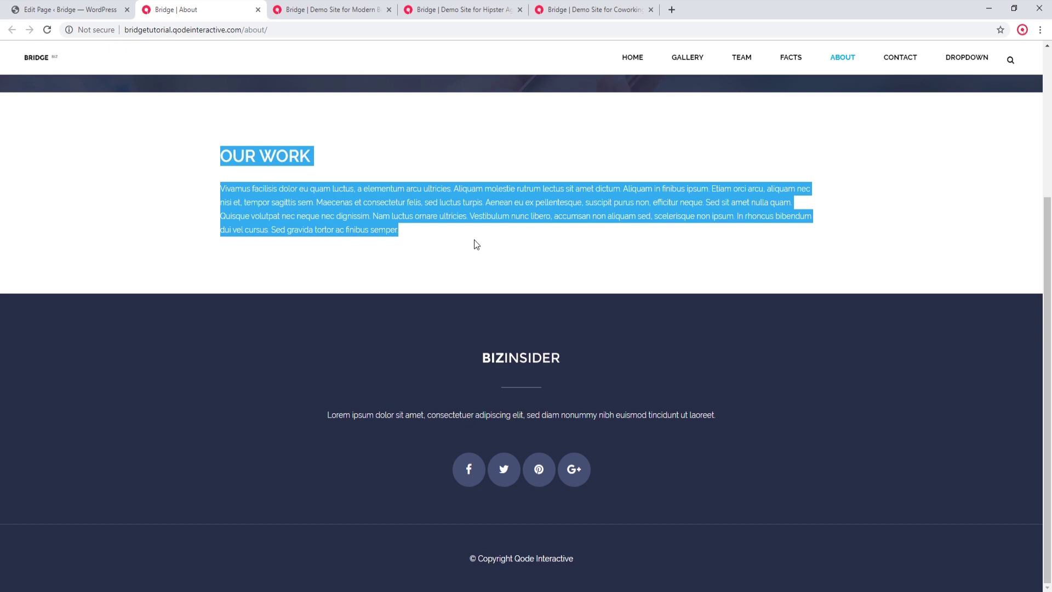
left_click(473, 239)
left_click(357, 6)
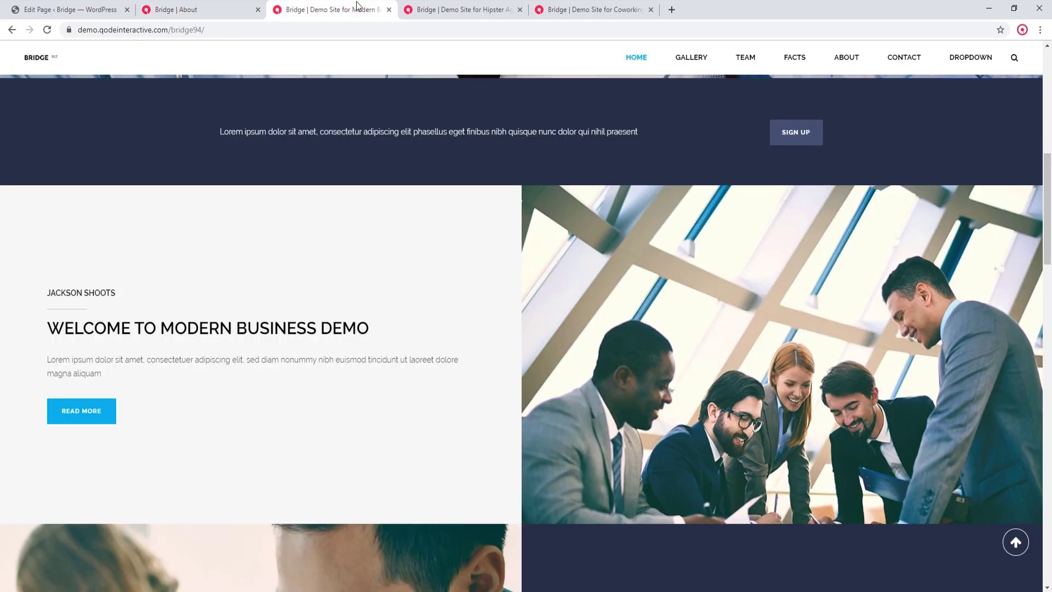
scroll(1048, 187, "down", 1)
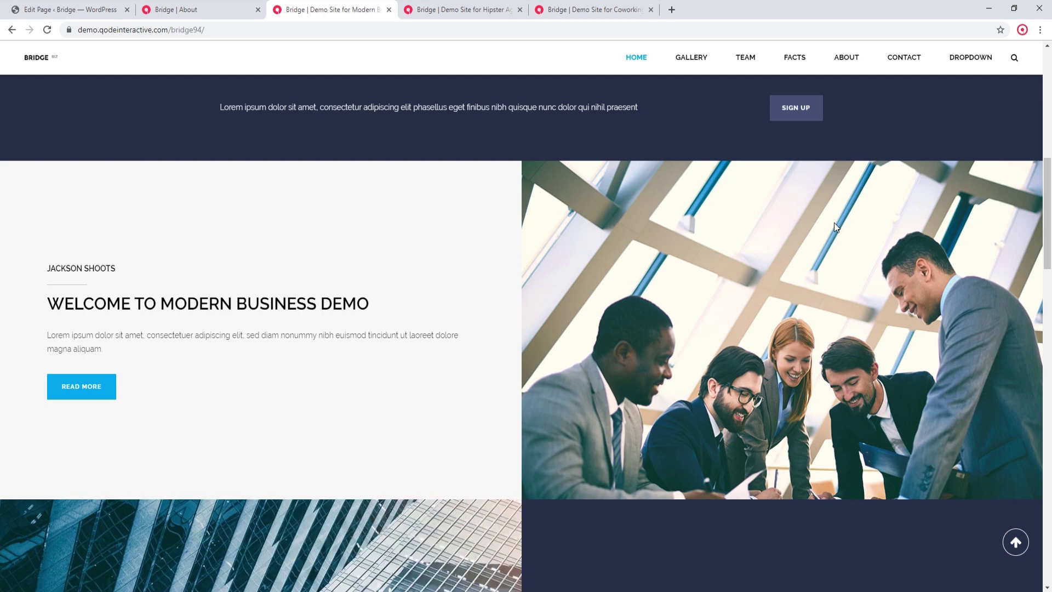
left_click(224, 9)
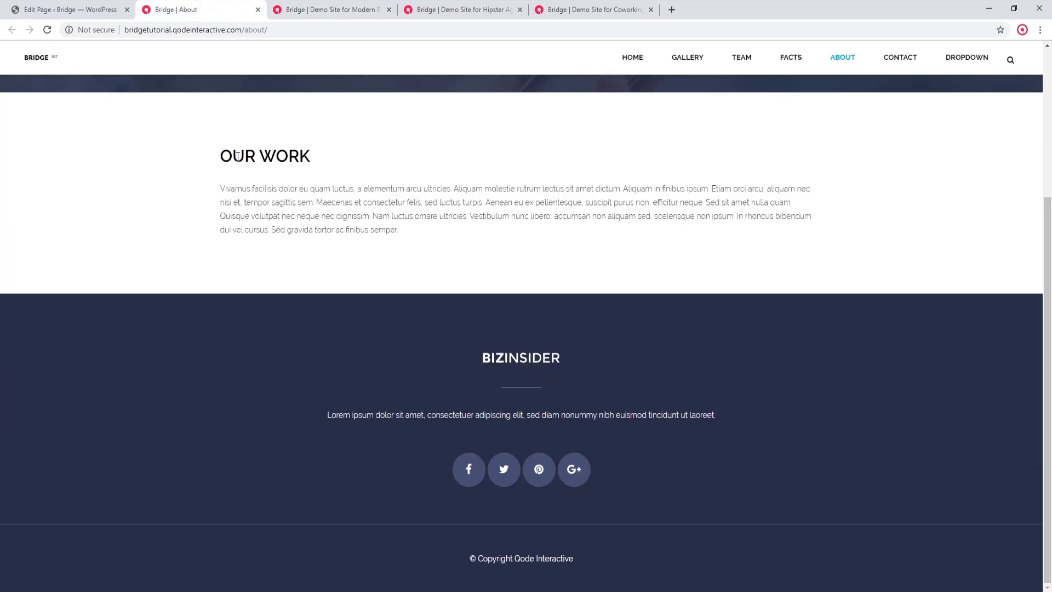
scroll(58, 111, "up", 3)
left_click(70, 10)
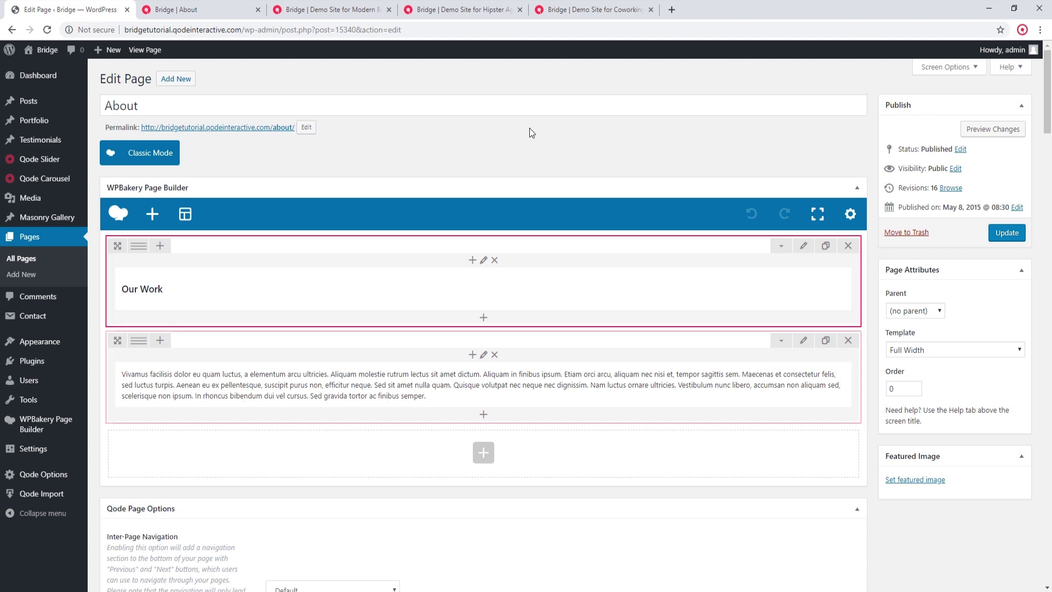
Add a new row below Our Work and insert a Qode Elements Holder found by searching 'qode ele'.
left_click(485, 454)
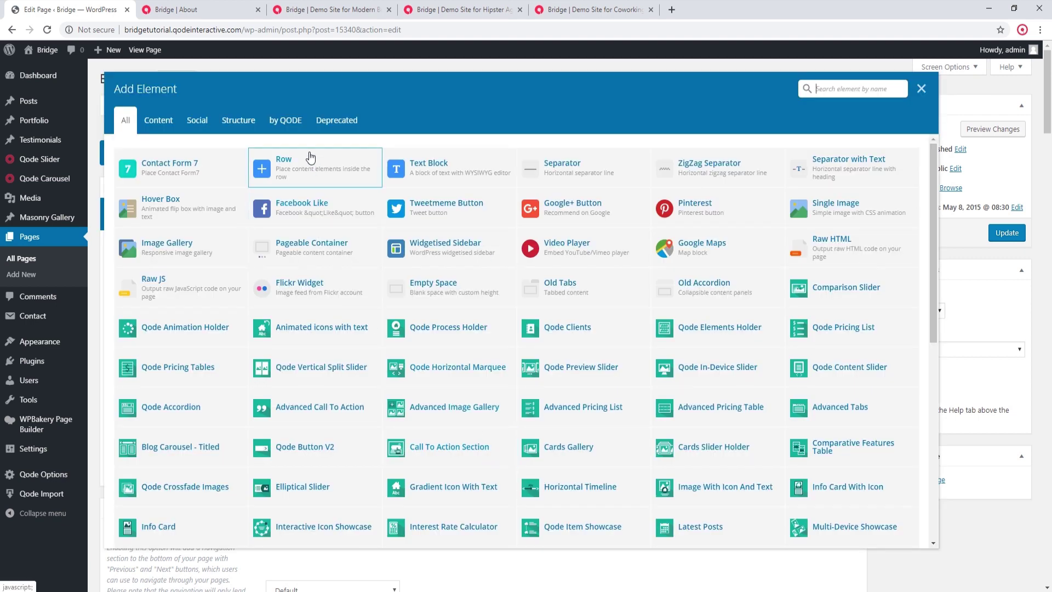
left_click(307, 171)
scroll(351, 270, "down", 1)
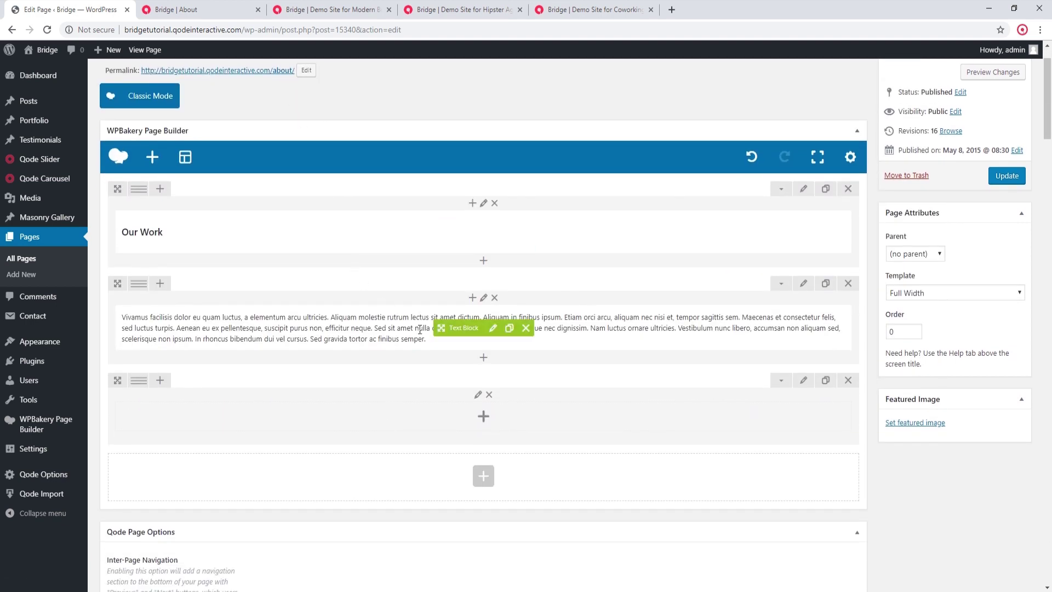
left_click(483, 418)
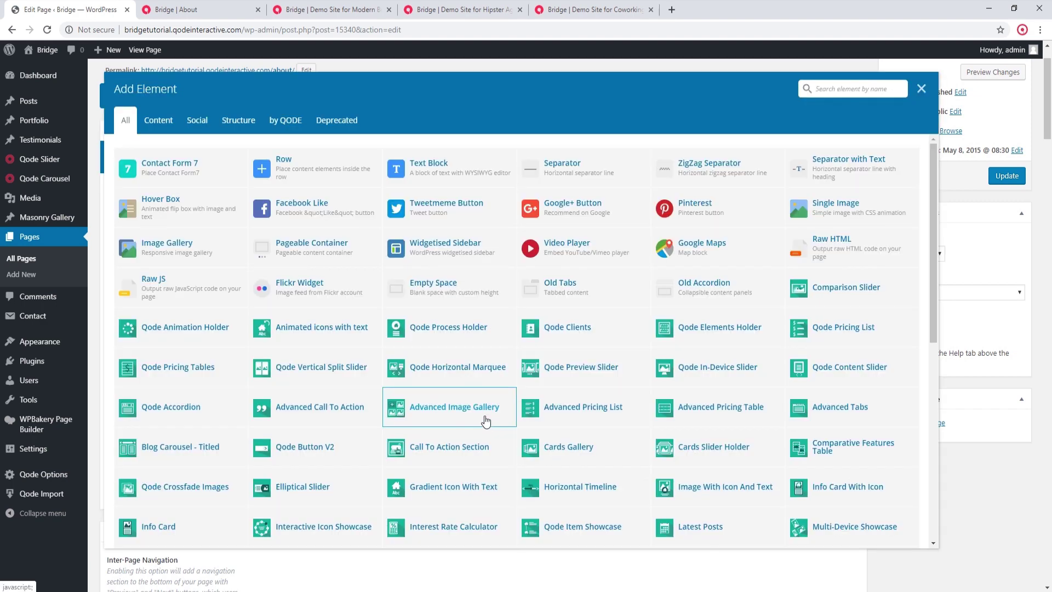
type("qode ele")
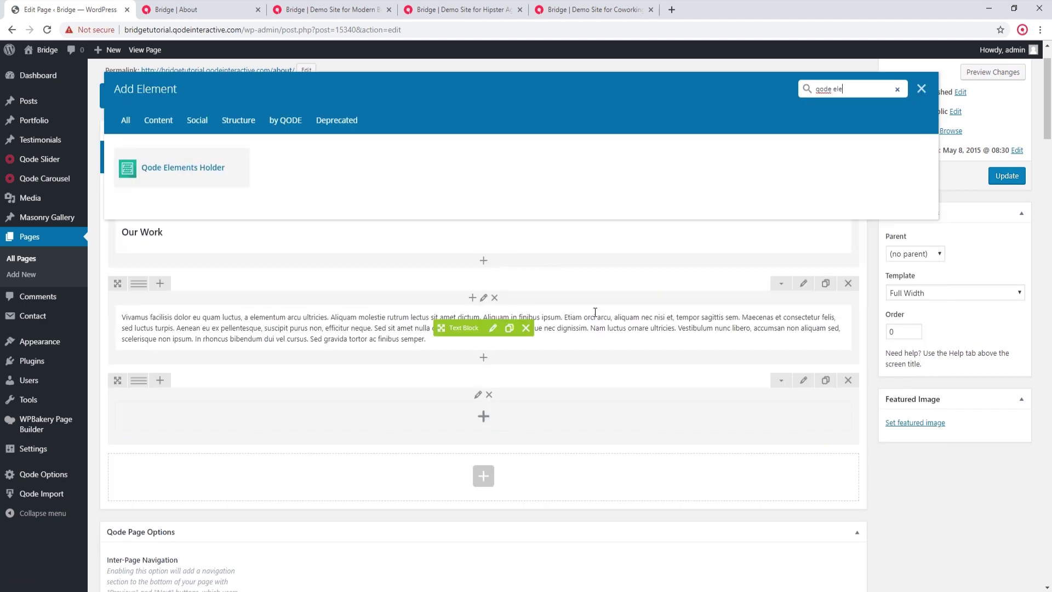
left_click(205, 168)
left_click_drag(588, 121, 590, 197)
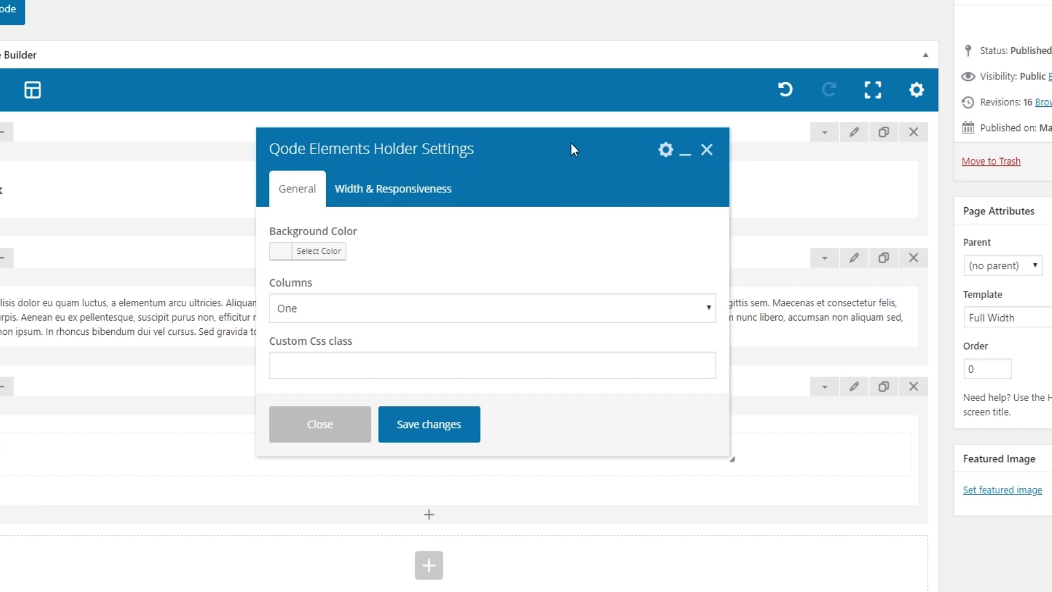
Set the Qode Elements Holder to Two columns.
left_click(314, 307)
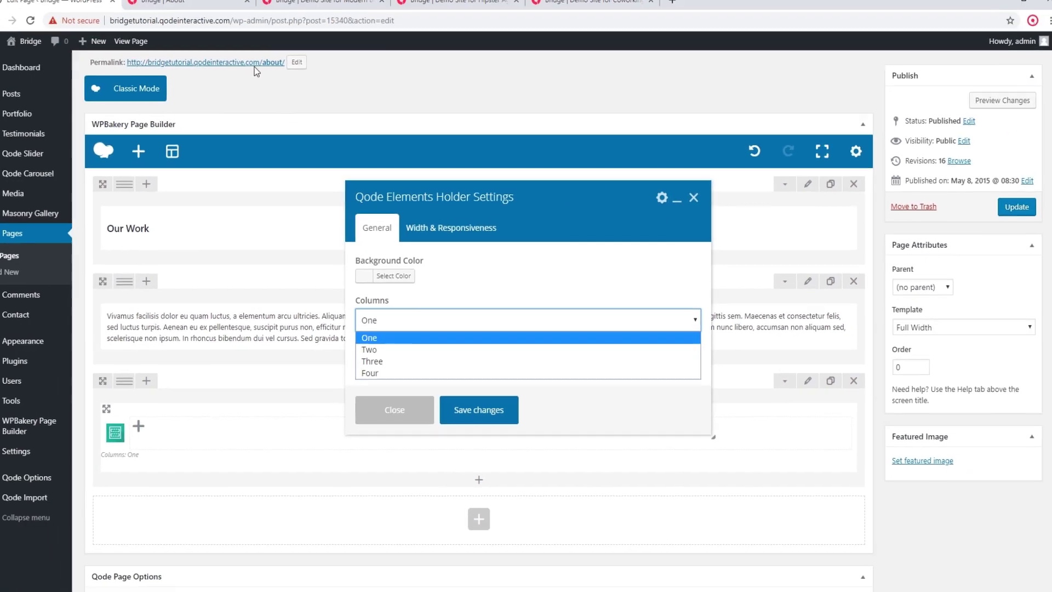
left_click(294, 6)
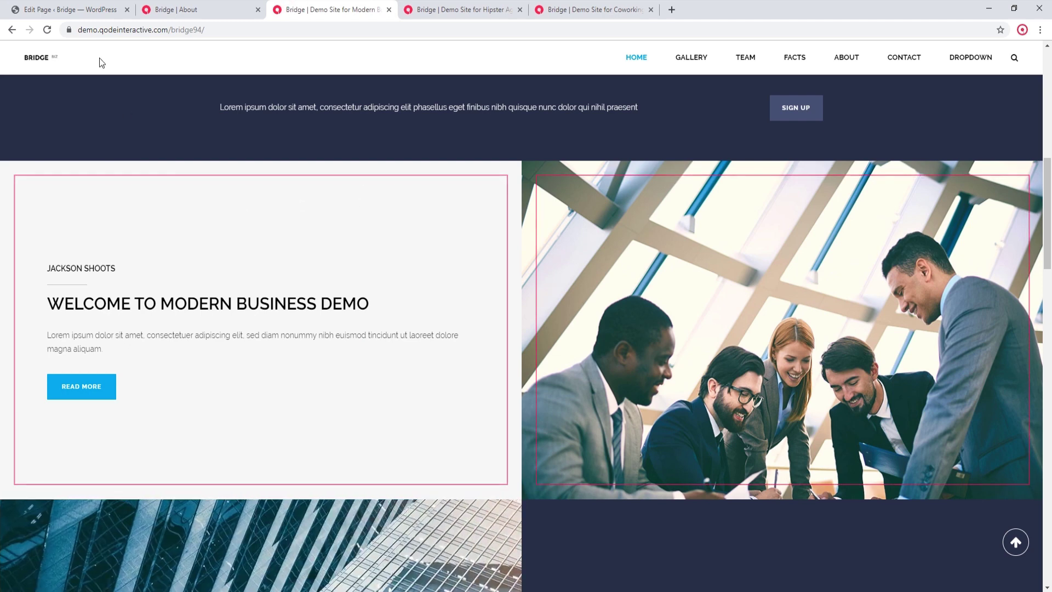
left_click(71, 9)
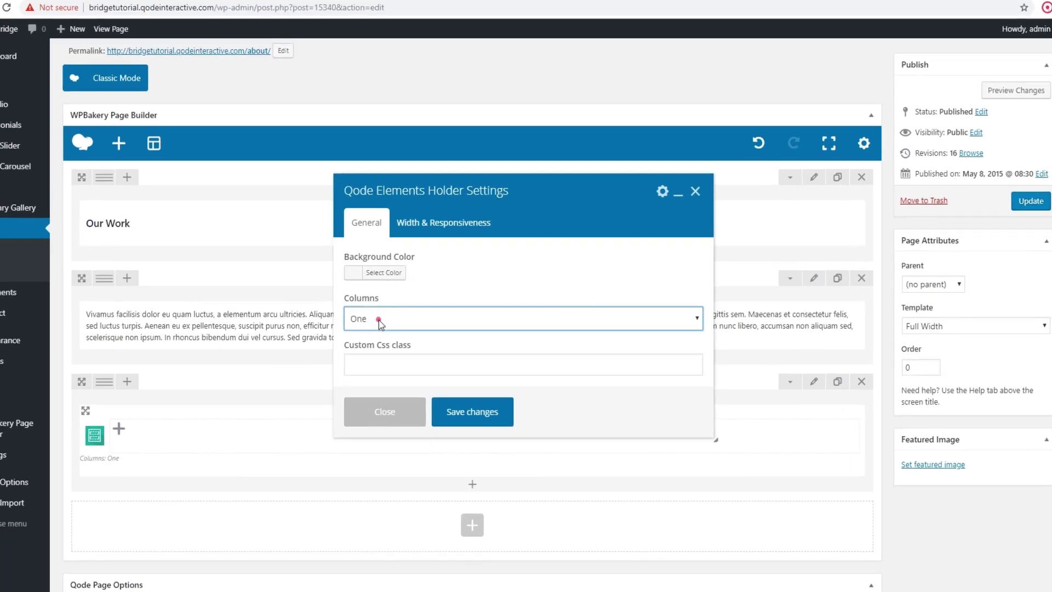
left_click(394, 321)
left_click(314, 347)
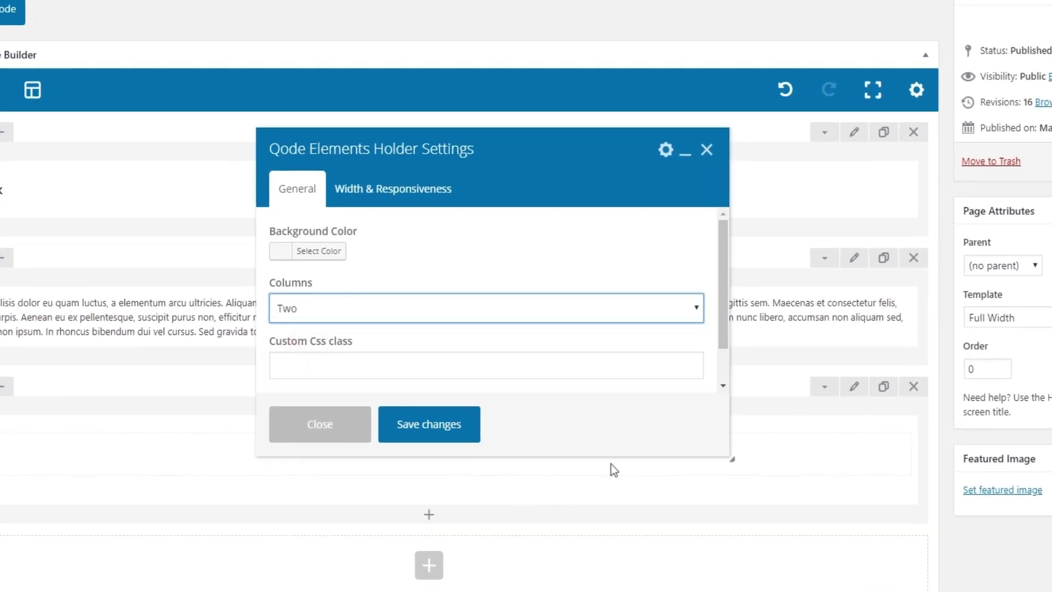
left_click_drag(728, 456, 734, 540)
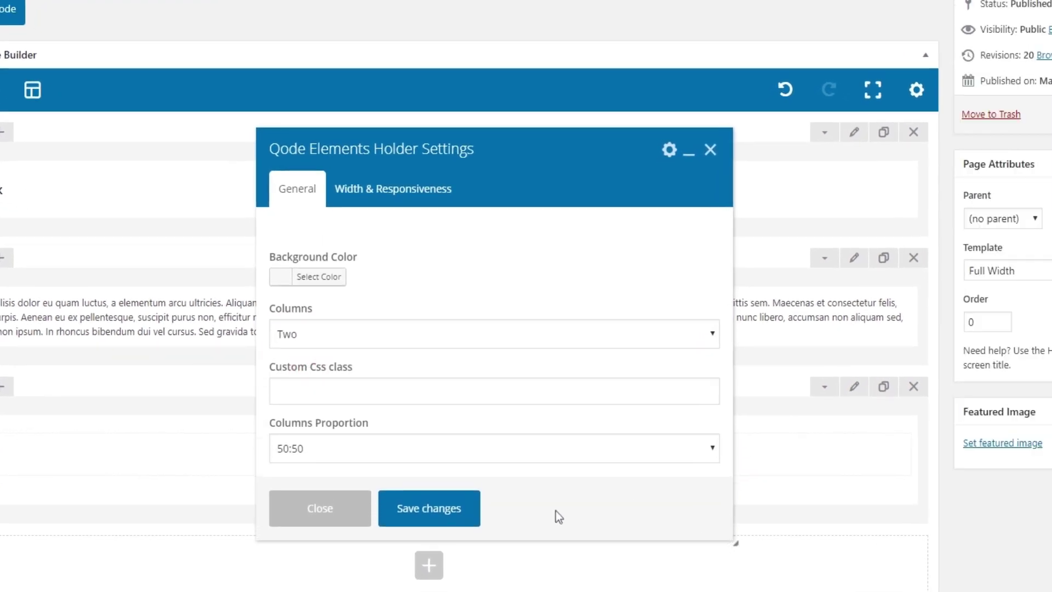
Keep the Columns Proportion at 50:50 and save the holder settings.
left_click(379, 449)
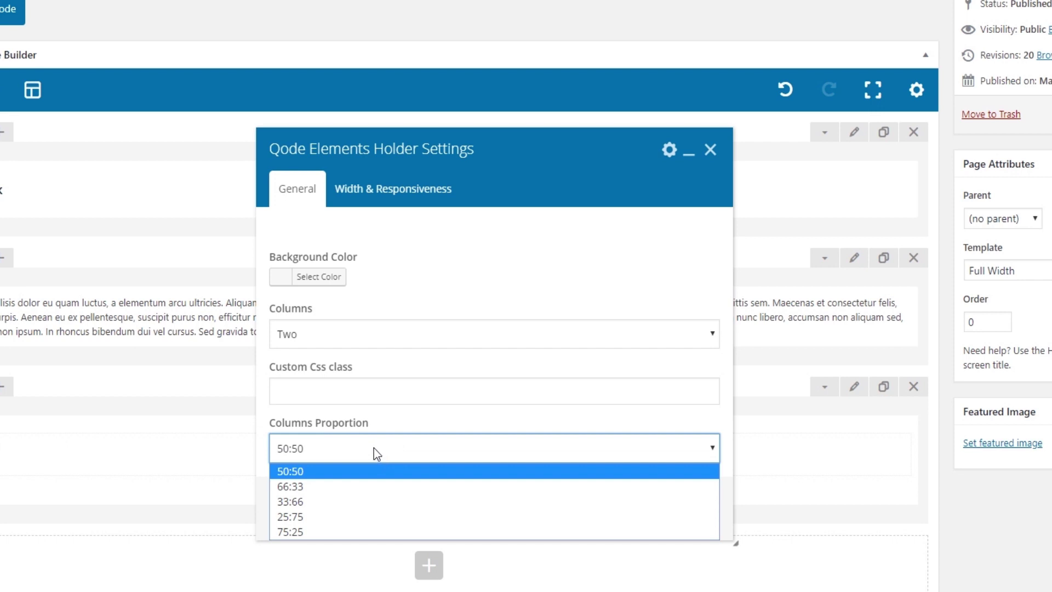
left_click(329, 446)
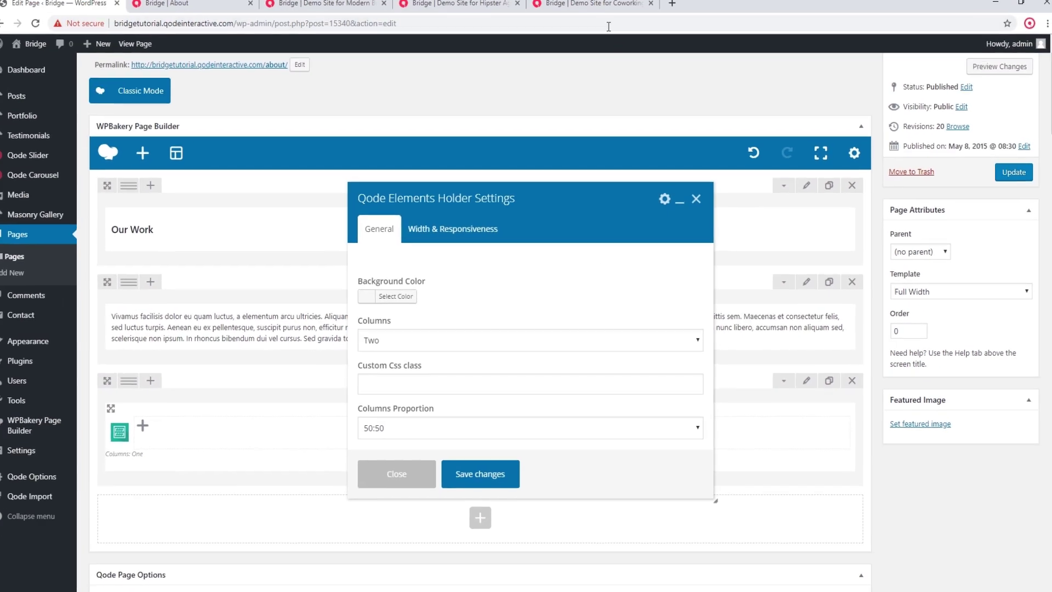
left_click(606, 12)
scroll(574, 133, "down", 4)
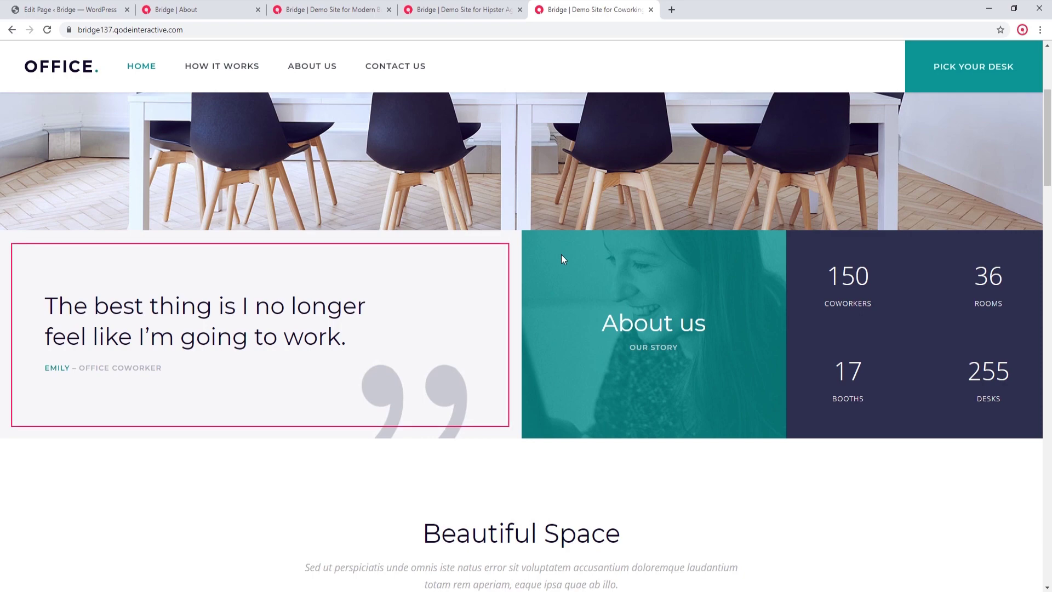
left_click(89, 7)
left_click(433, 432)
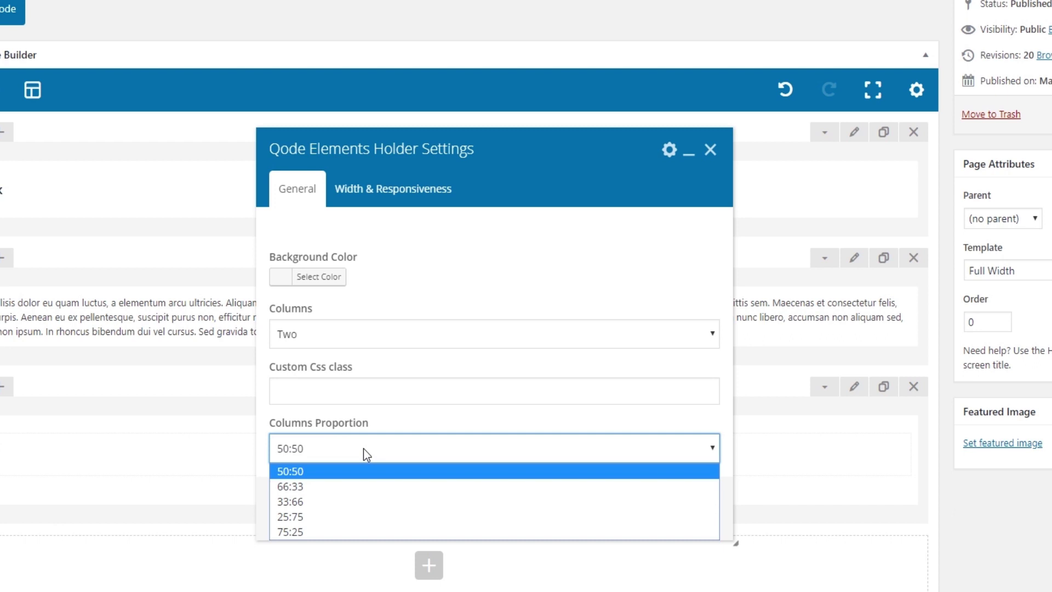
left_click(363, 448)
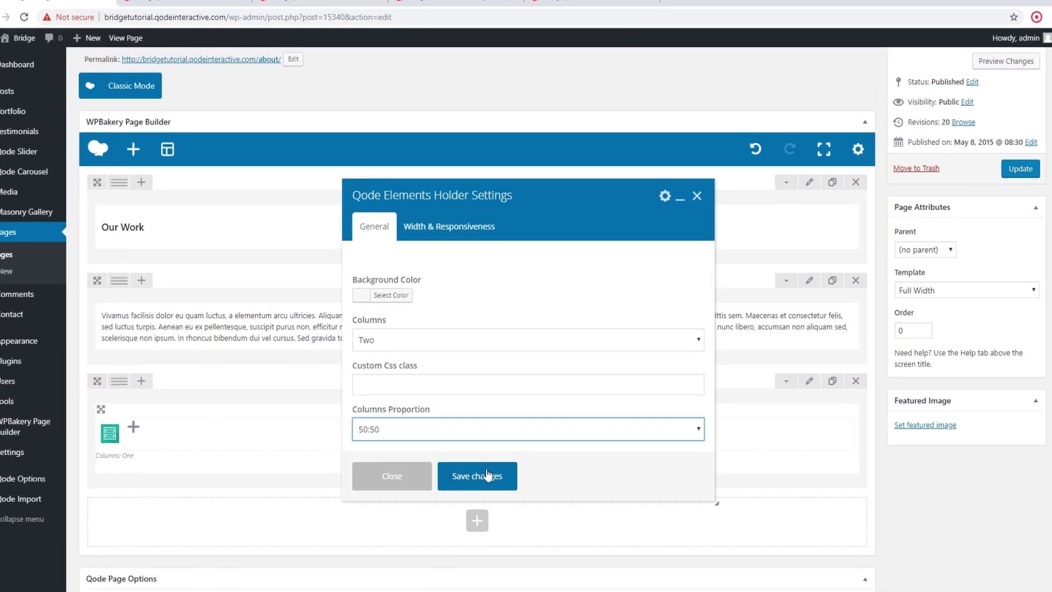
left_click(488, 475)
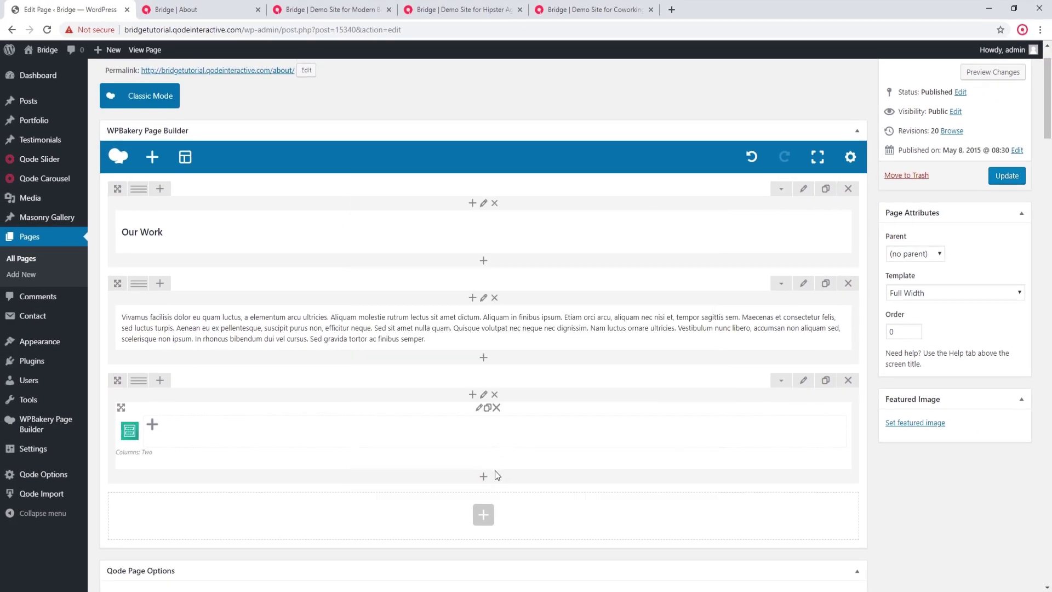
Add two Qode Elements Holder Items inside the two-column holder.
scroll(488, 438, "down", 1)
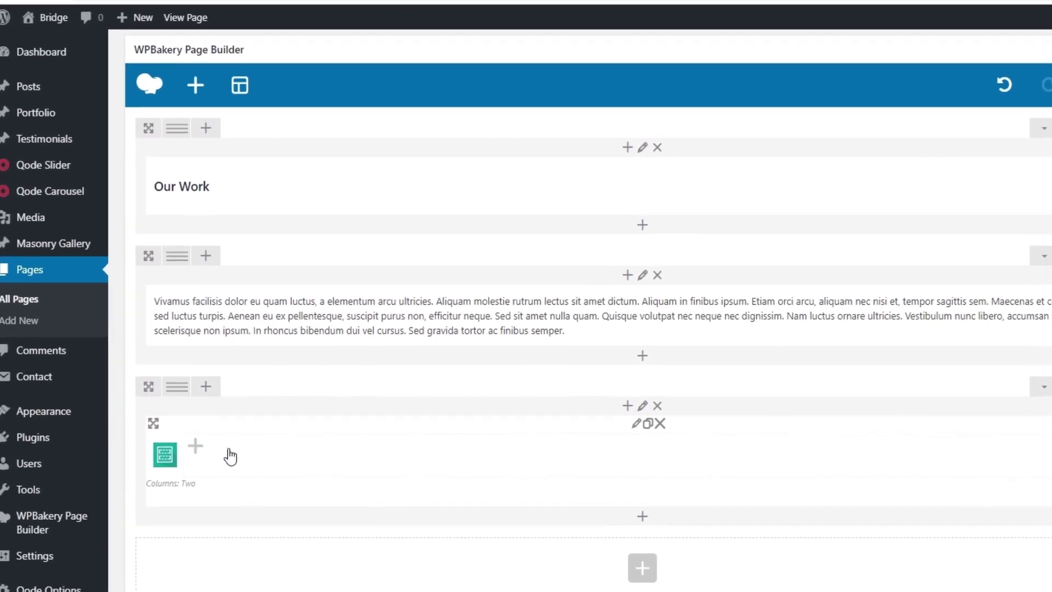
left_click(201, 458)
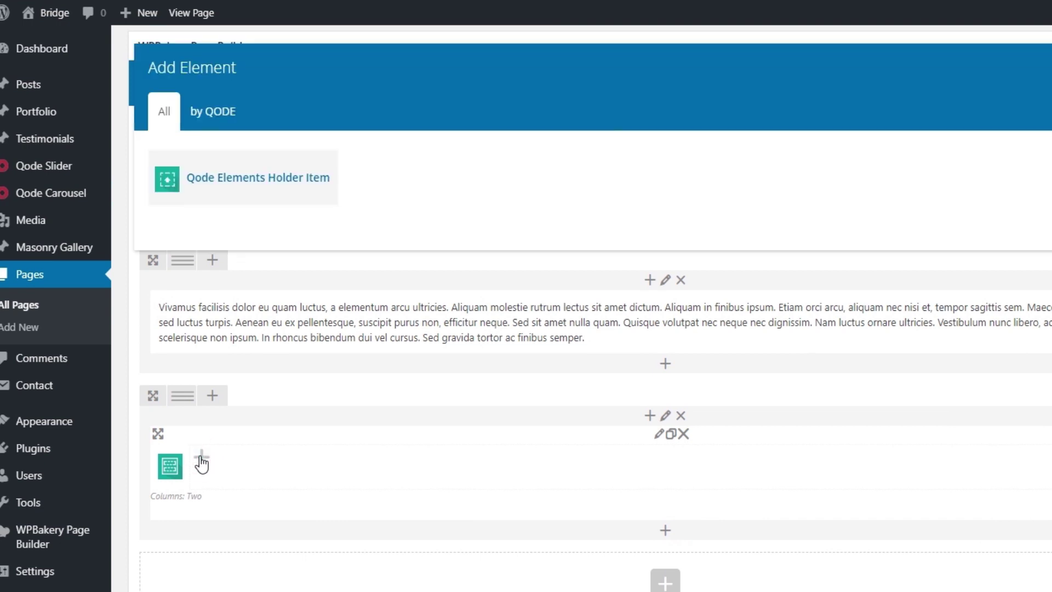
left_click(255, 182)
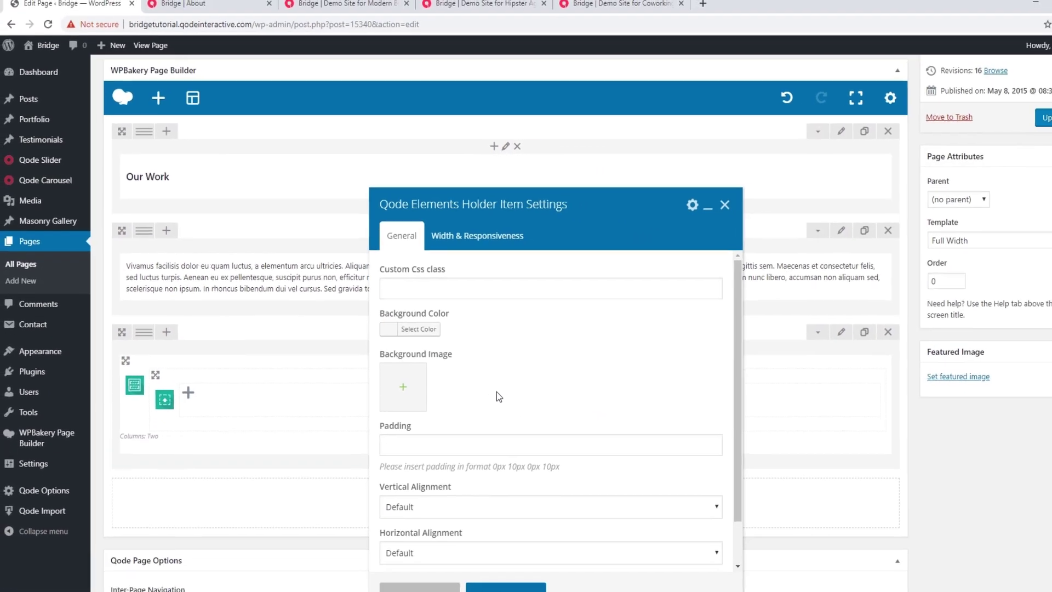
scroll(497, 392, "down", 4)
left_click(503, 576)
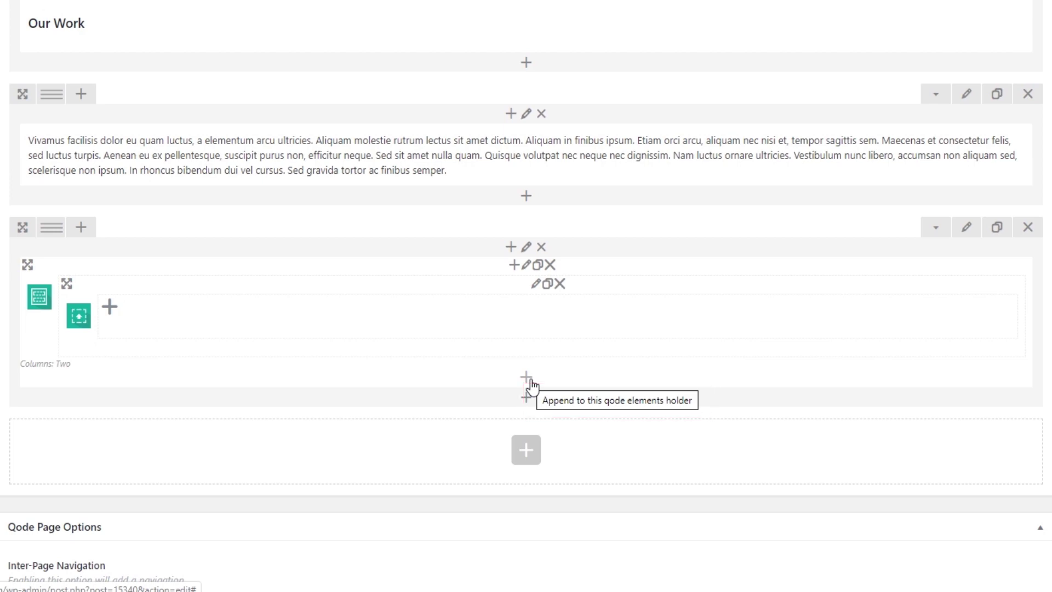
left_click(526, 377)
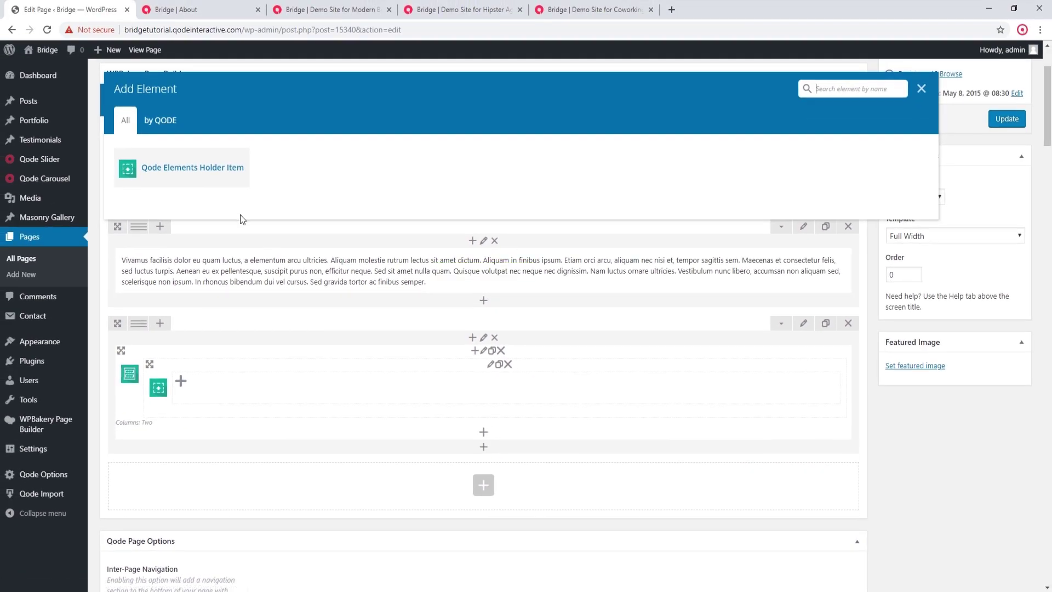
left_click(201, 184)
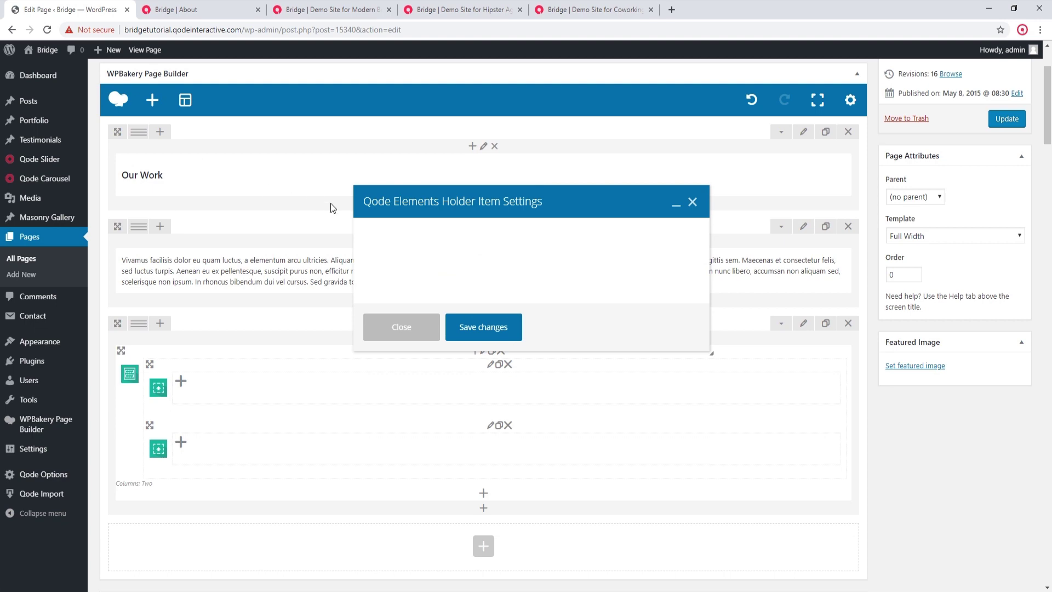
left_click(496, 576)
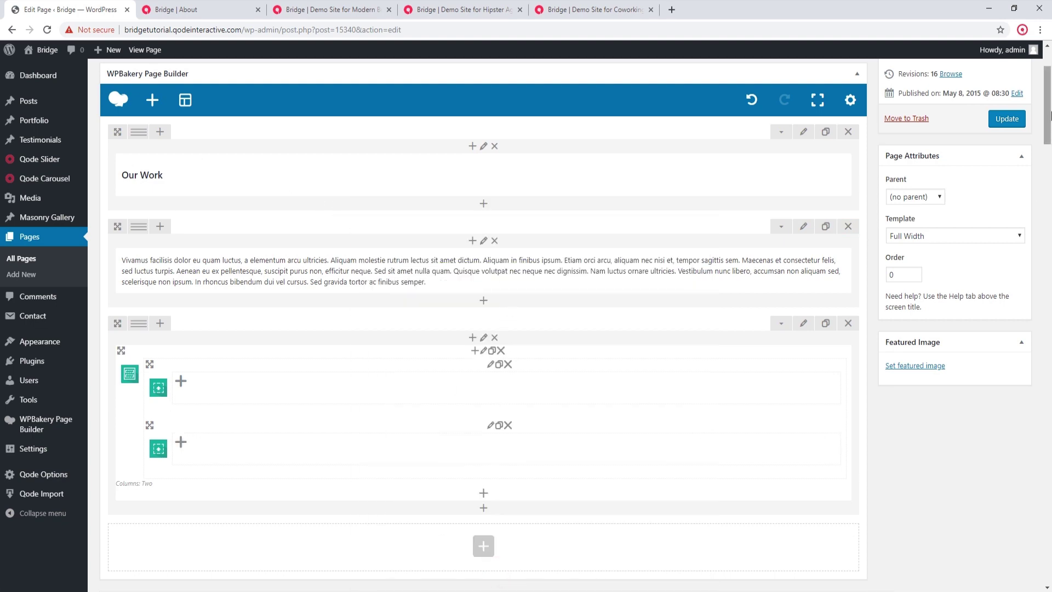
Check the holder settings without changes, then open Add Element for the first holder item.
left_click_drag(1049, 103, 1050, 112)
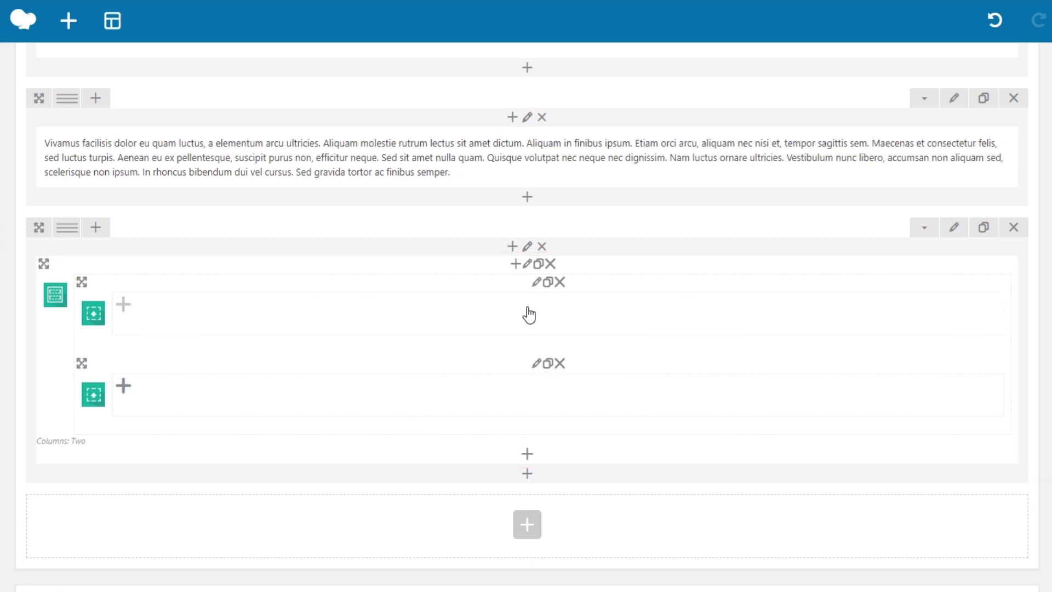
left_click(527, 264)
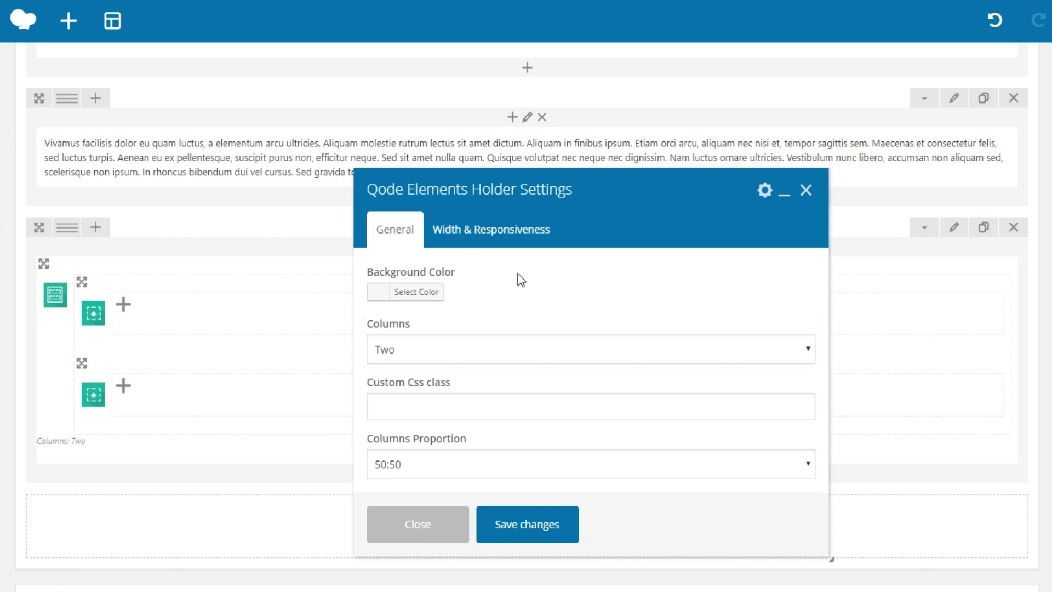
left_click(449, 526)
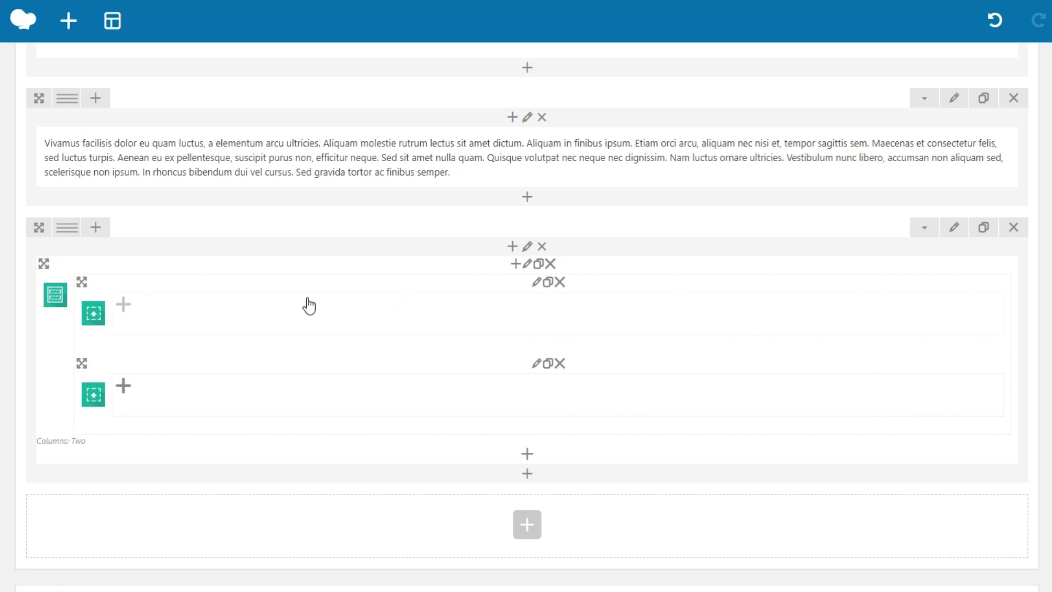
left_click(123, 305)
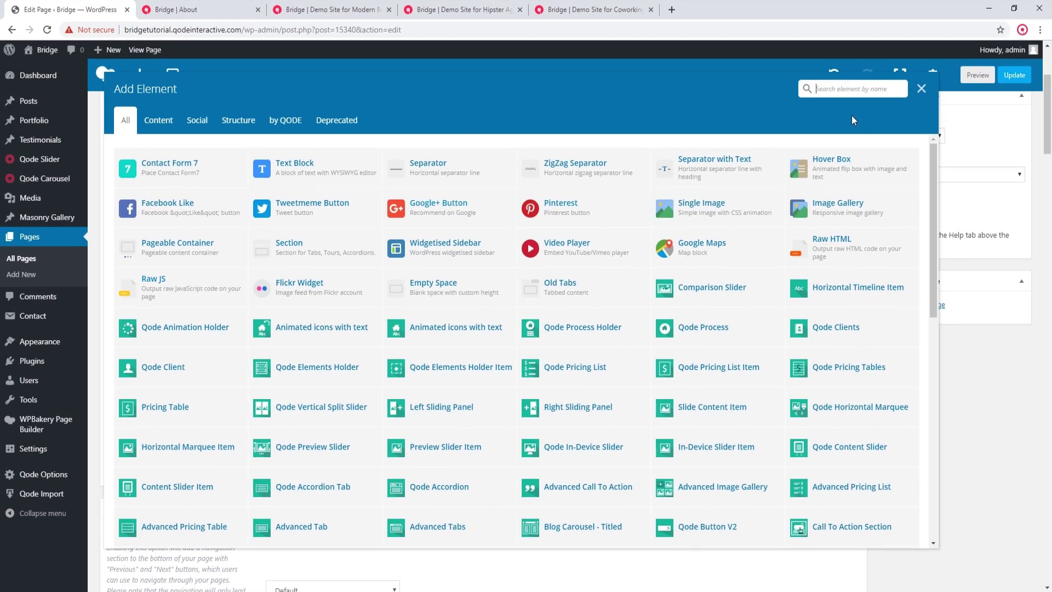
Add a Text Block reading 'Our Portfolio' formatted as Heading 3.
left_click(349, 166)
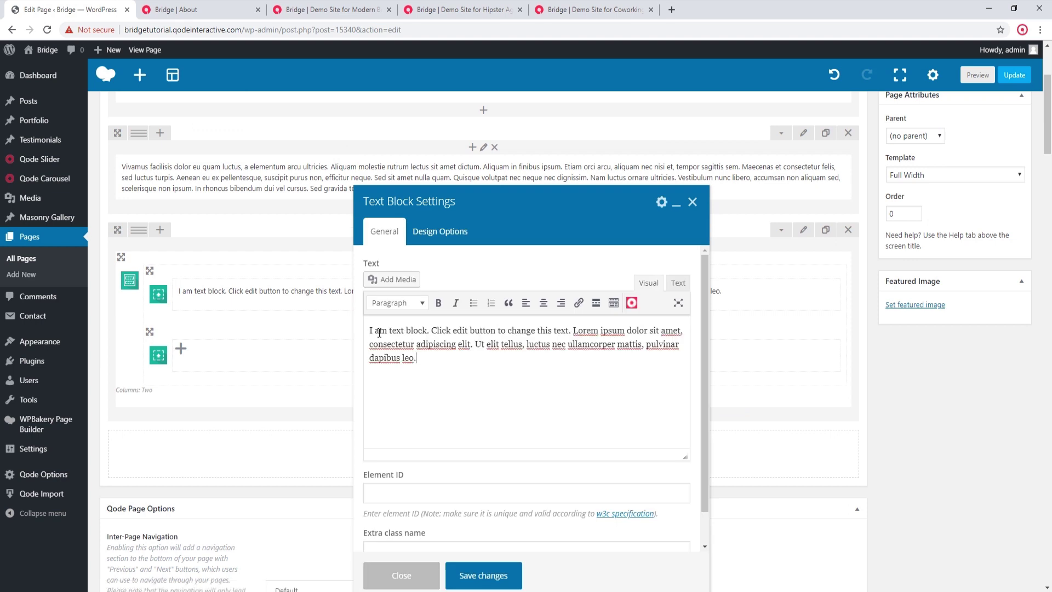
left_click_drag(426, 359, 334, 324)
key("ctrl+c")
type("Our Portfolio")
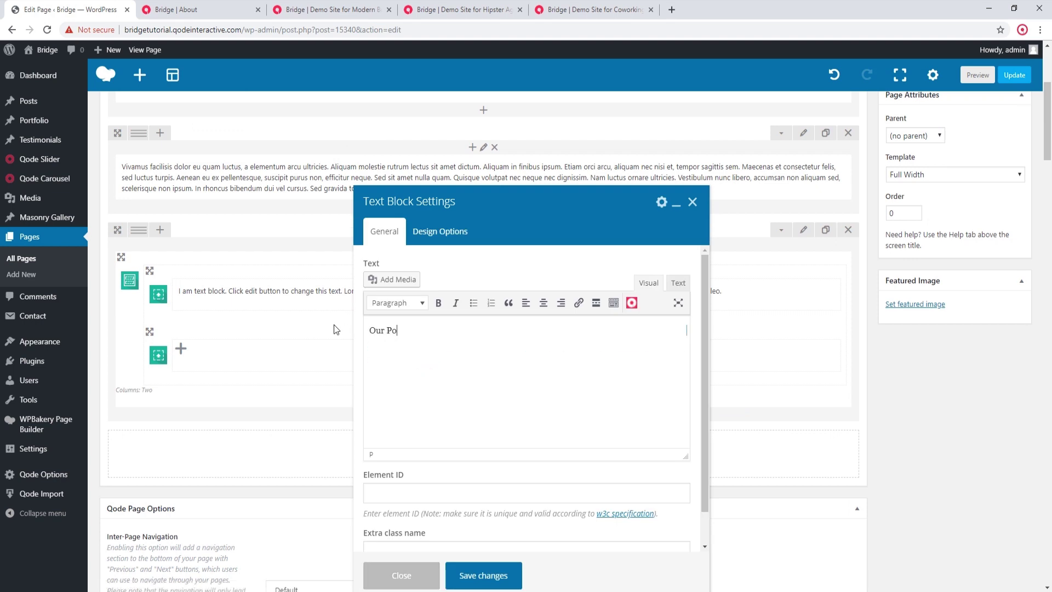
left_click(417, 304)
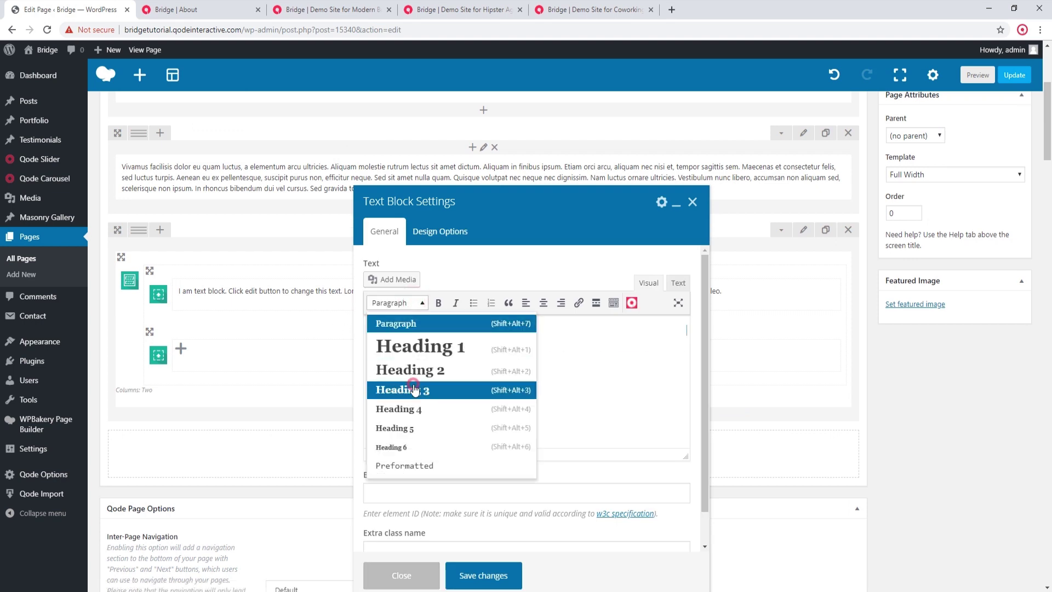
left_click(410, 392)
left_click(482, 574)
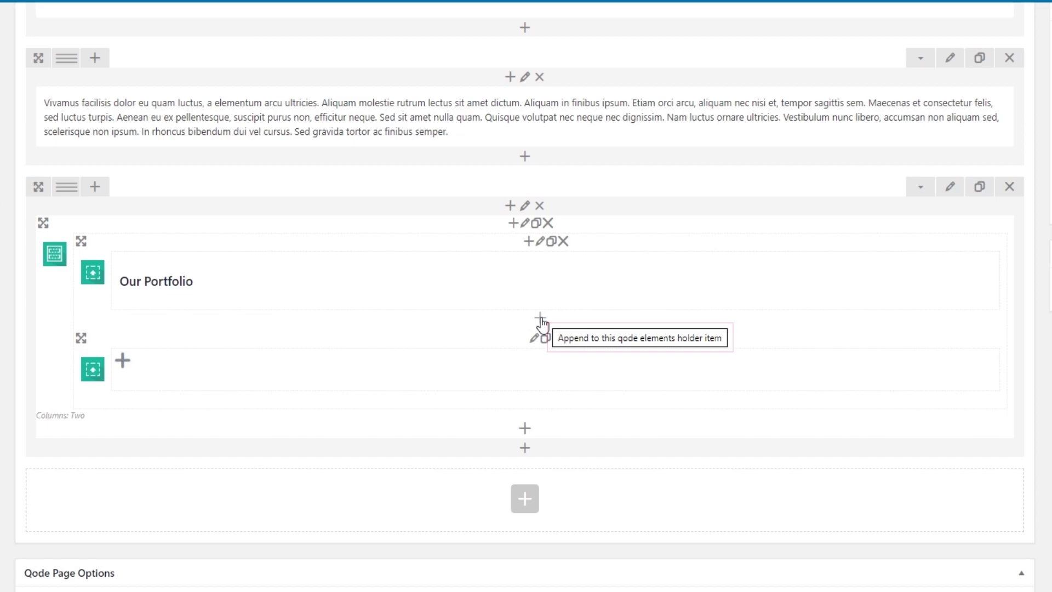
Add a second Text Block with pasted paragraph text, then filter the element list by 'but'.
left_click(539, 319)
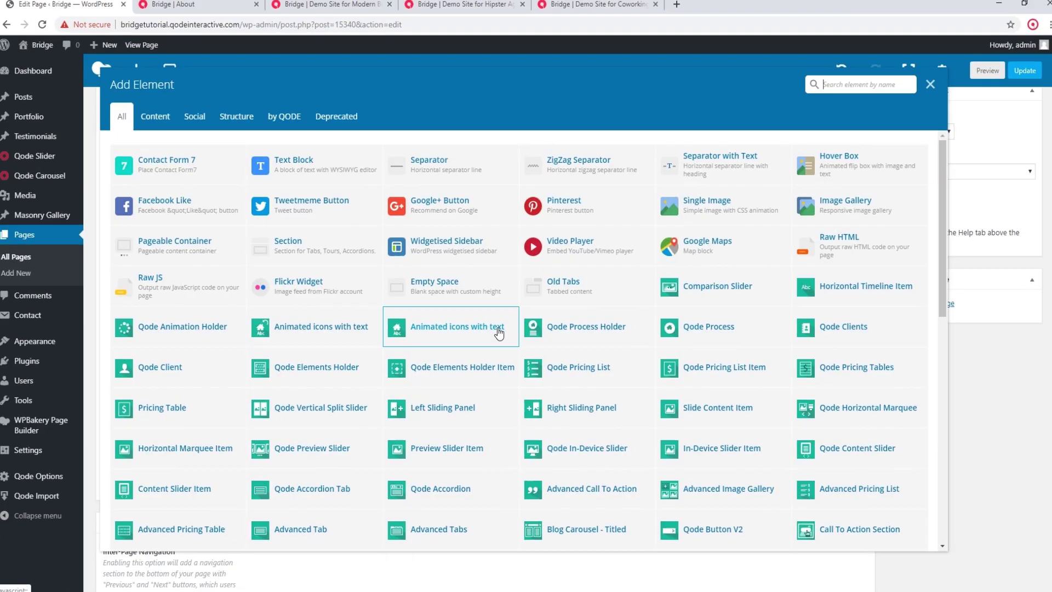
left_click(325, 179)
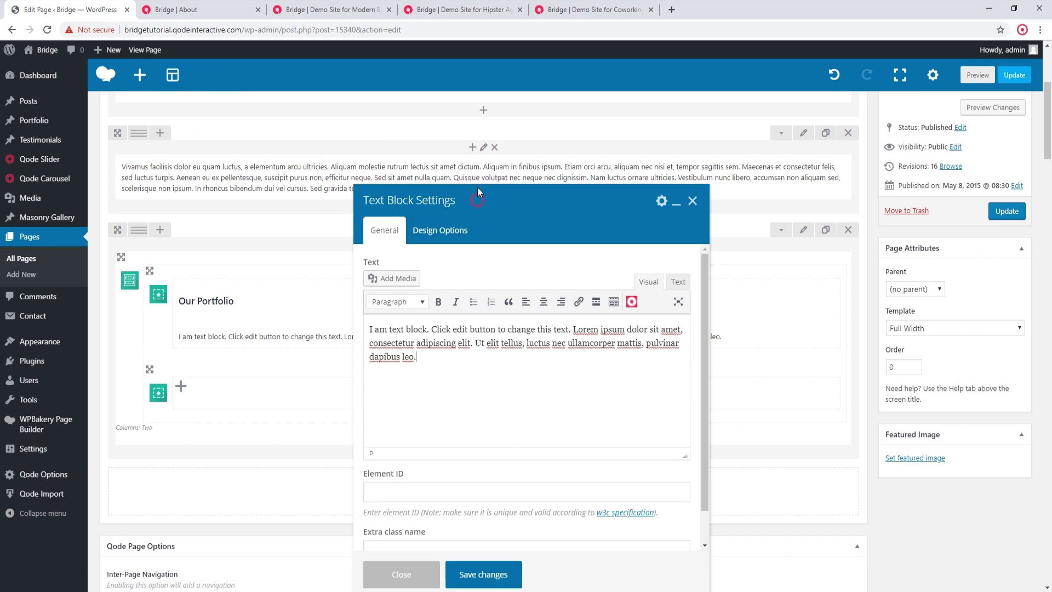
left_click_drag(477, 201, 475, 156)
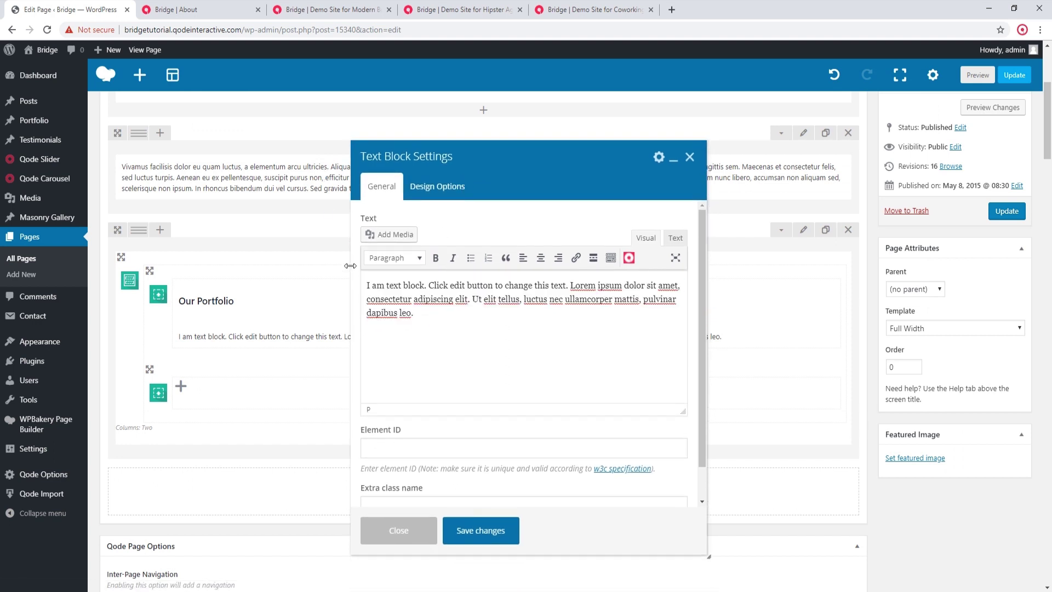
key("ctrl+v")
left_click(475, 535)
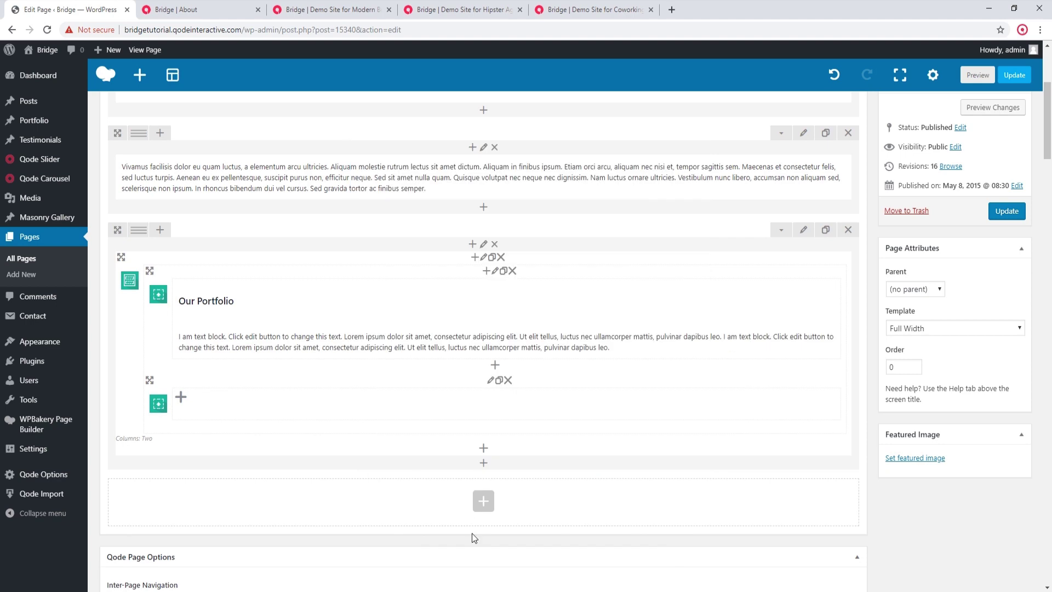
left_click(495, 365)
type("butt")
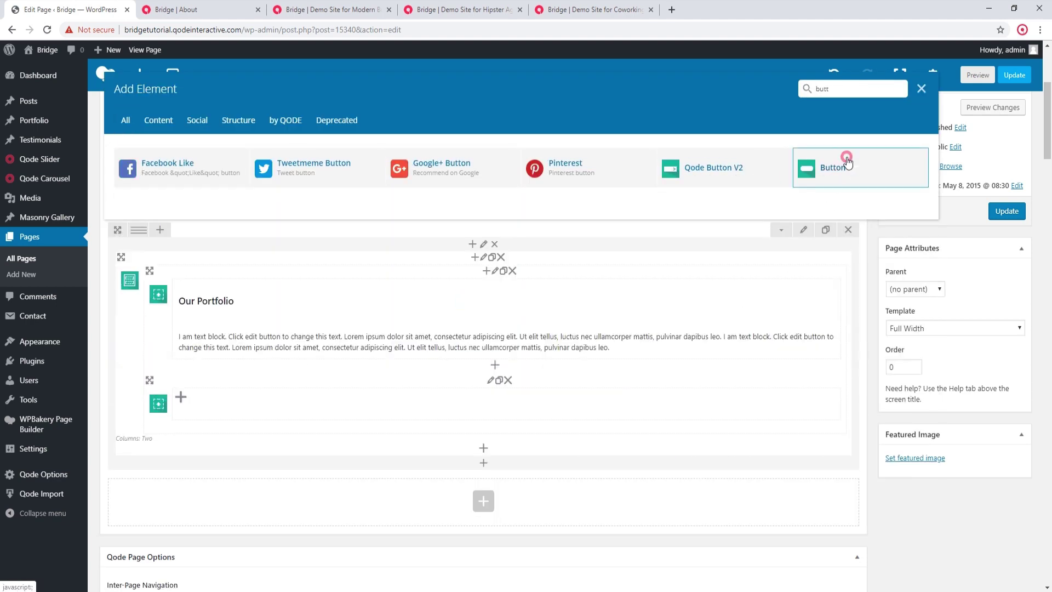
Add a Button labelled Read More to the first column.
left_click(843, 167)
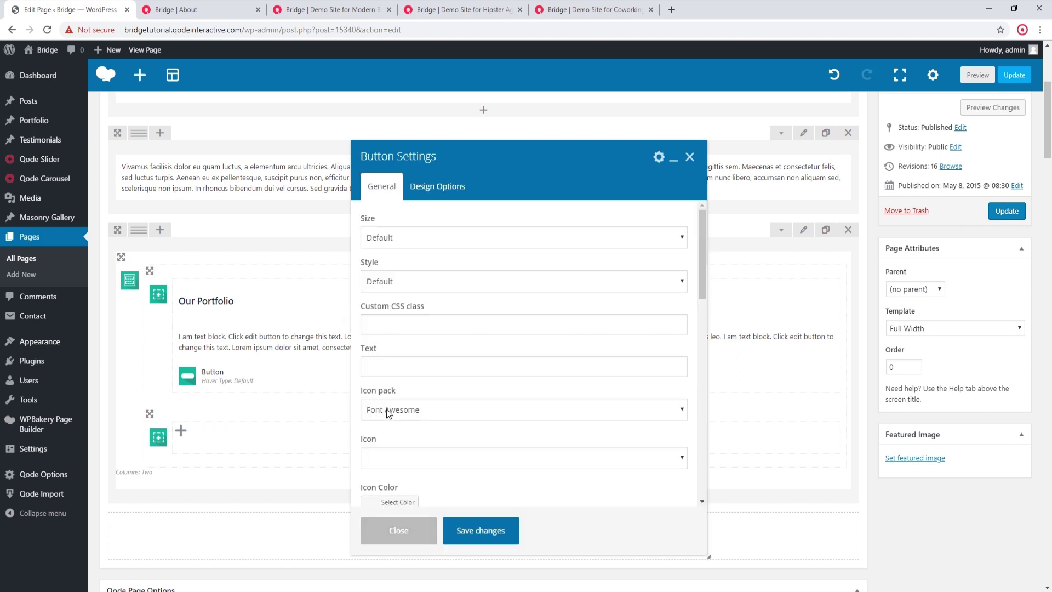
left_click(388, 358)
type("Read More")
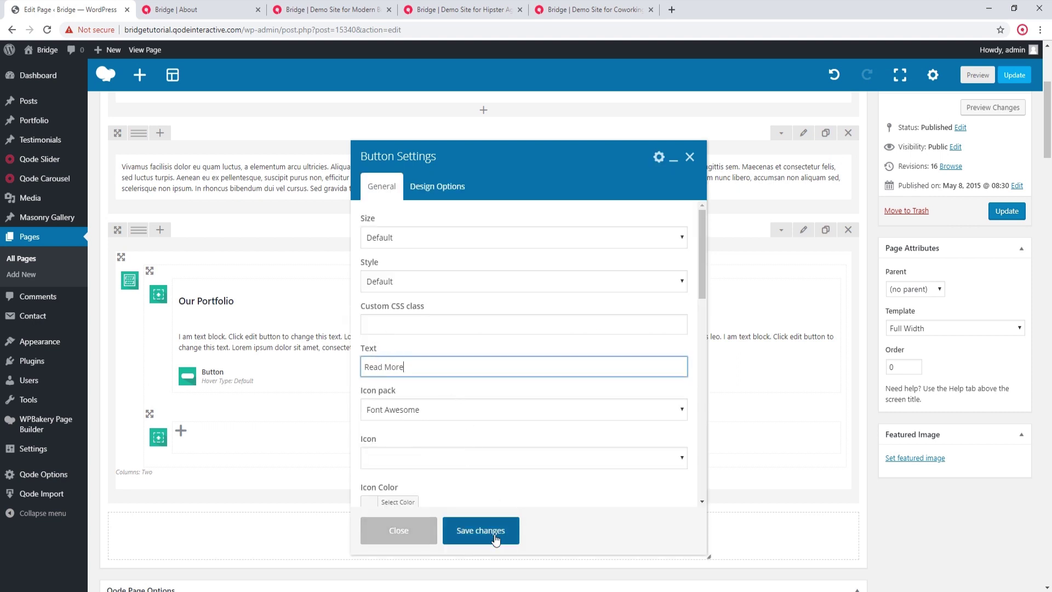
left_click(497, 532)
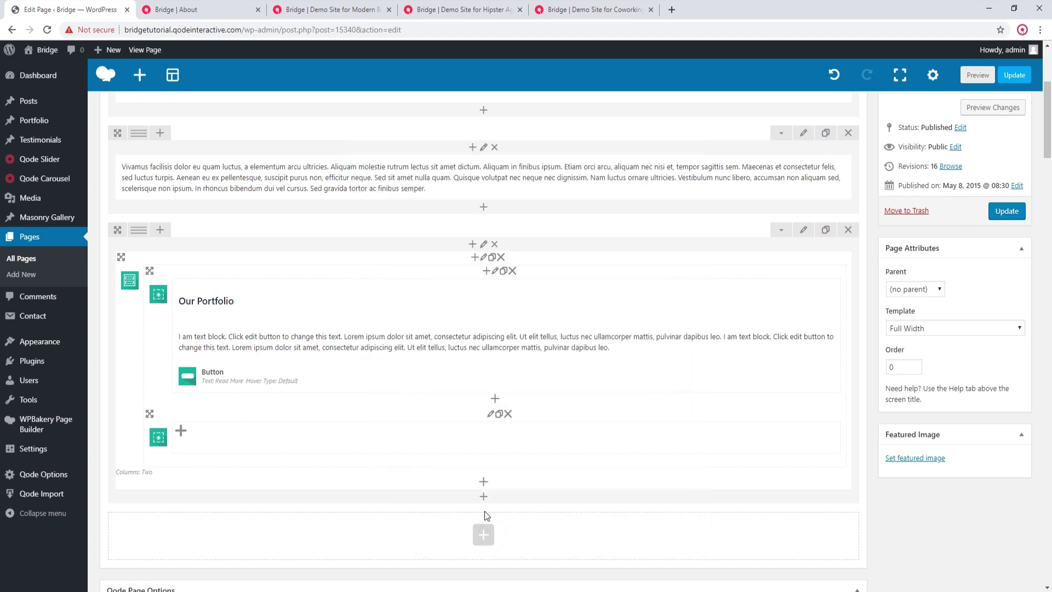
Add a 30px Empty Space and move it between the heading and the text.
left_click(495, 399)
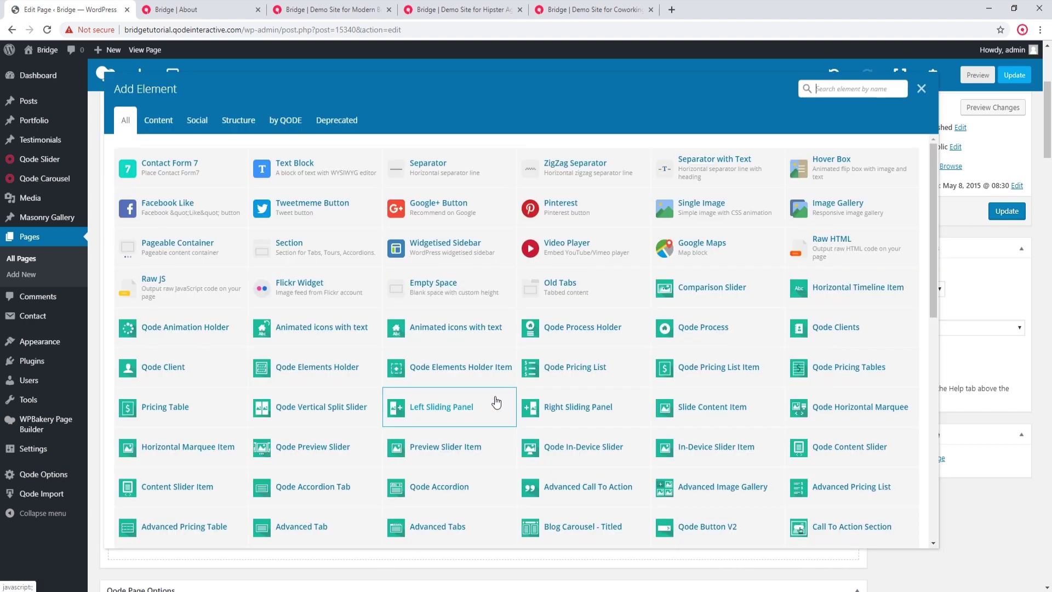
type("empt")
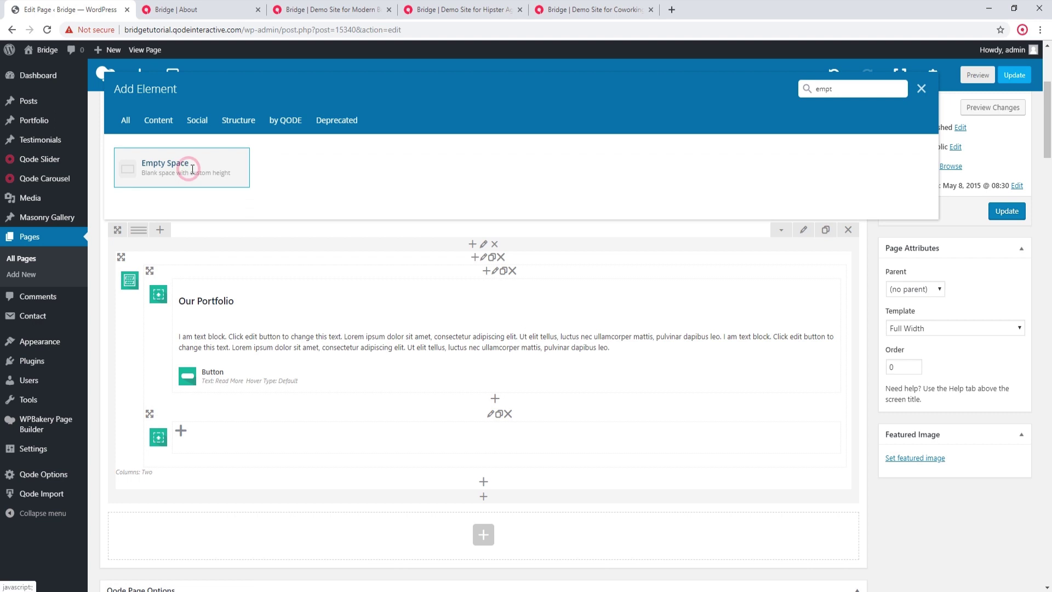
left_click(189, 167)
double_click(384, 237)
type("3px")
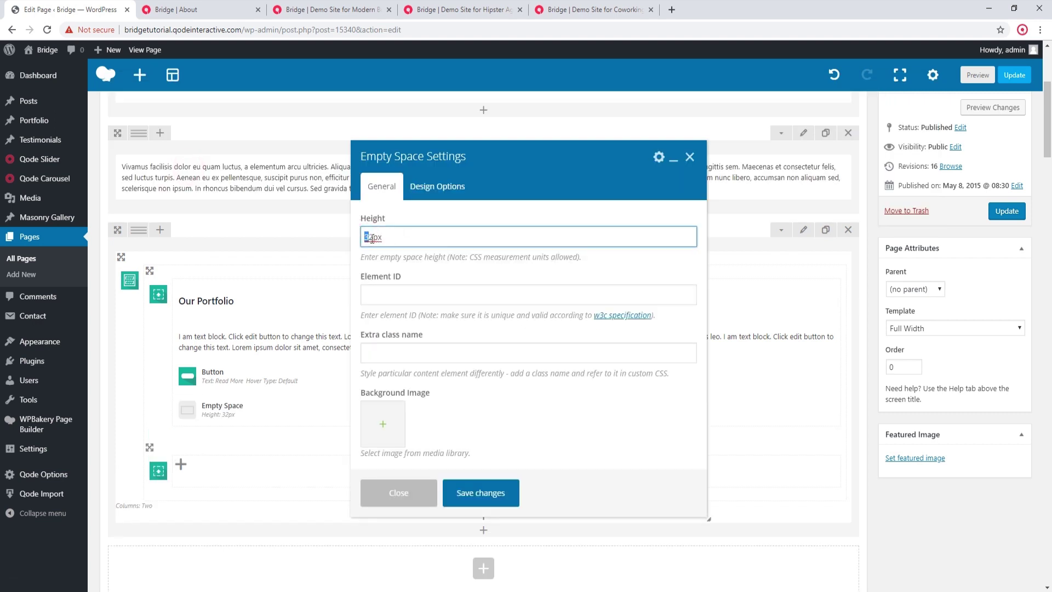
left_click(501, 493)
mouse_move(466, 413)
left_mouse_down()
mouse_move(464, 315)
mouse_move(482, 340)
mouse_move(463, 404)
mouse_move(472, 420)
mouse_move(493, 412)
left_mouse_up()
Clone the spacer below the text and change its height to 35px.
left_click(535, 341)
left_click(520, 410)
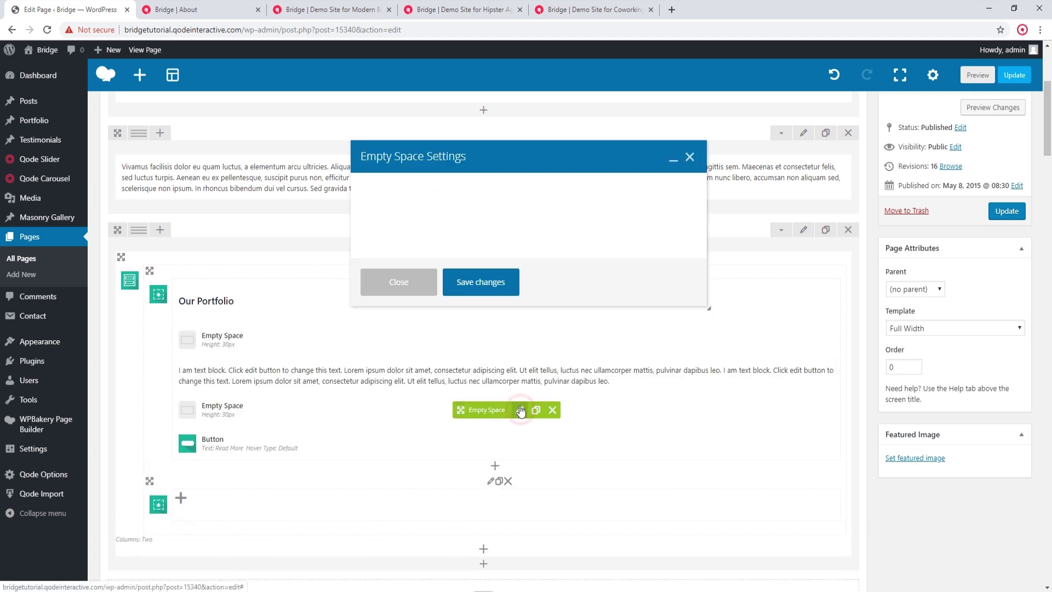
left_click(385, 232)
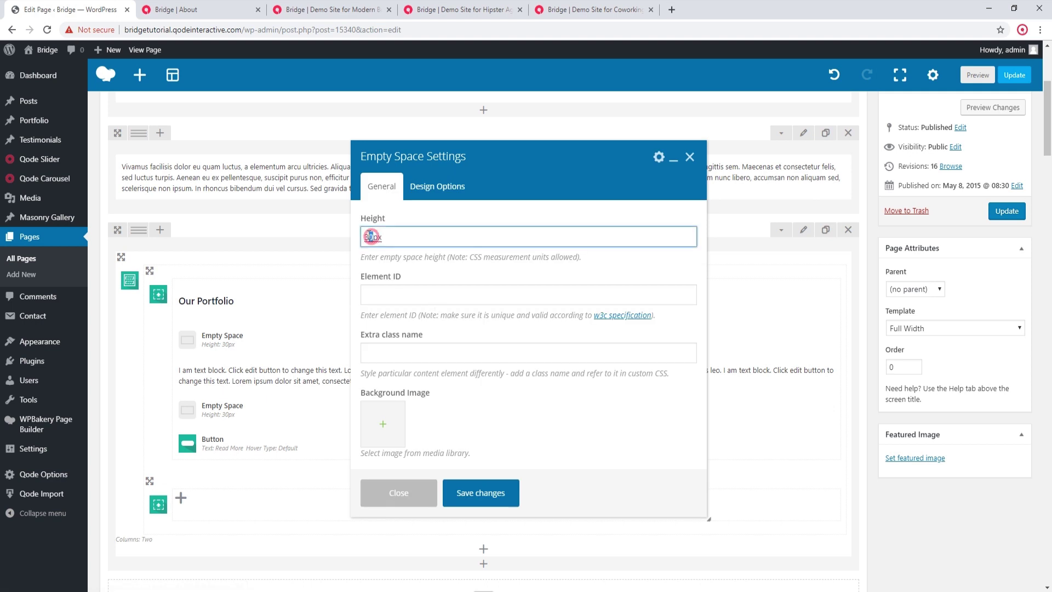
left_click(372, 227)
key("BackSpace")
type("5")
left_click(481, 493)
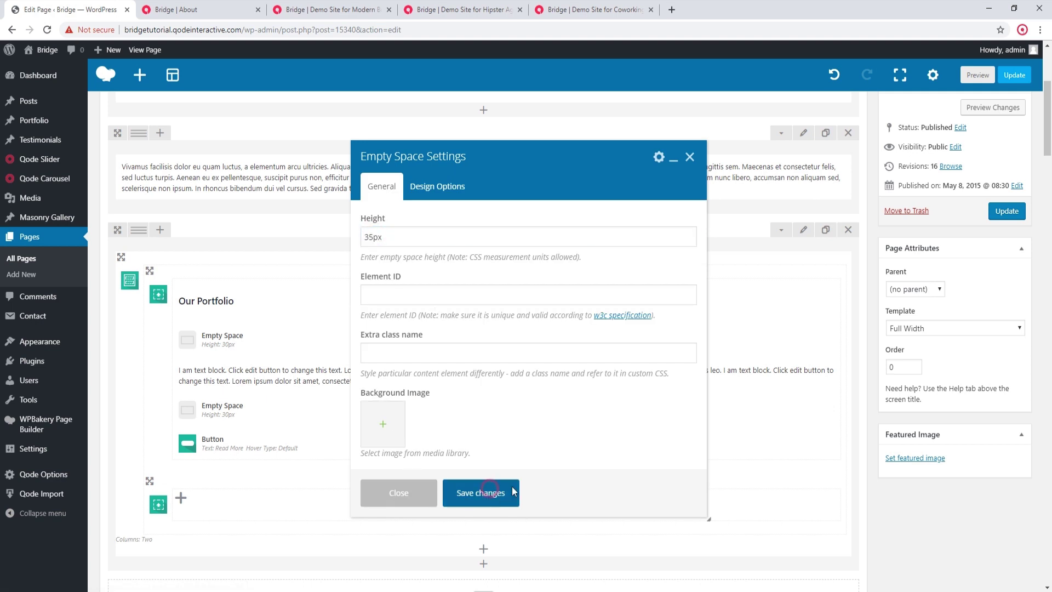
left_click_drag(1048, 112, 1048, 117)
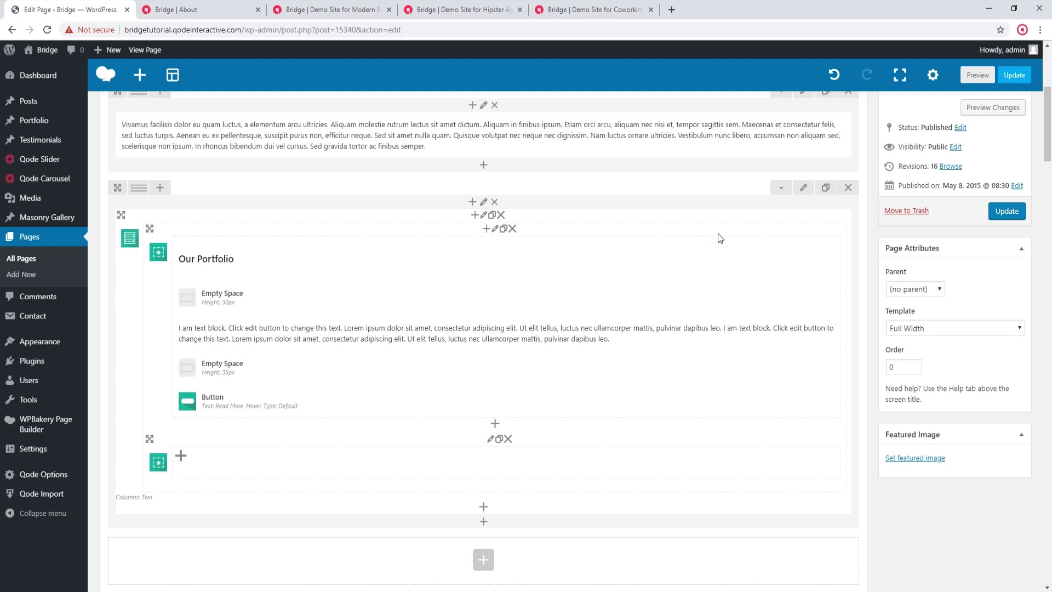
Set the first holder item's background colour to #f4f4f4 and save, then view the demo again.
left_click(353, 9)
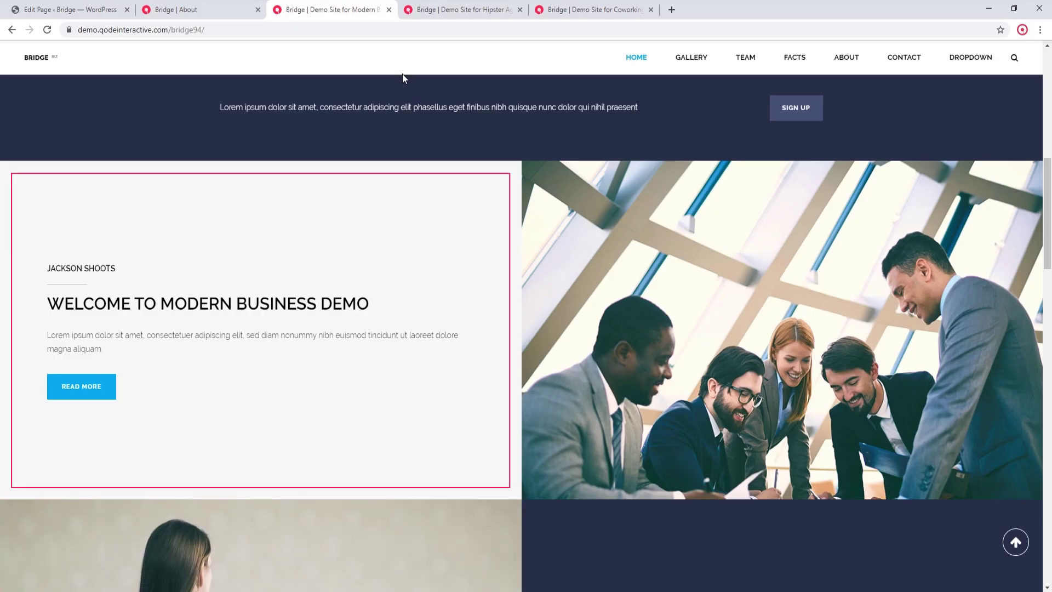
left_click(59, 5)
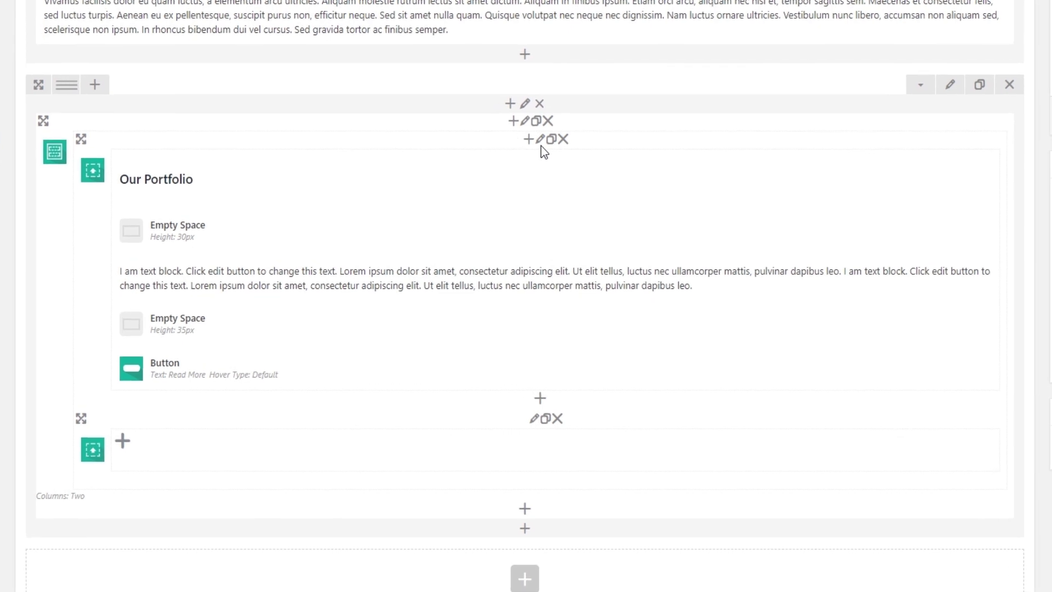
left_click(540, 141)
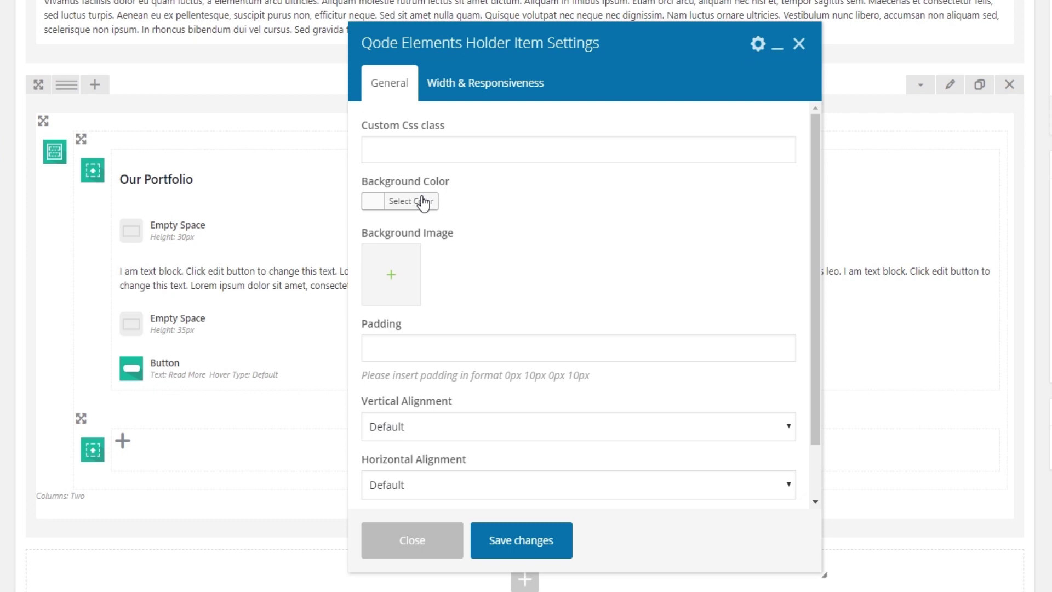
left_click(423, 202)
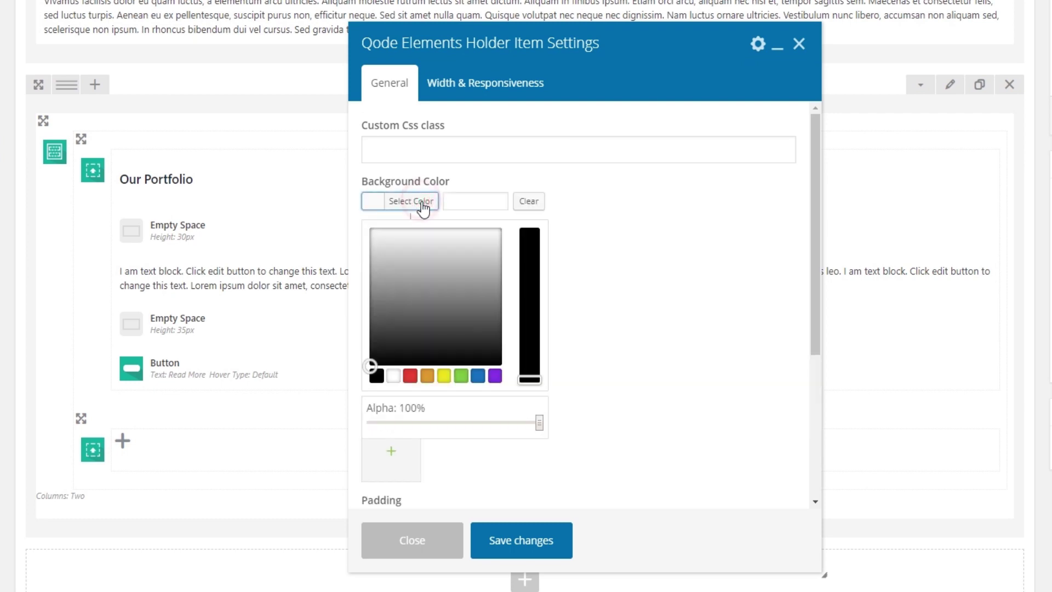
left_click(371, 234)
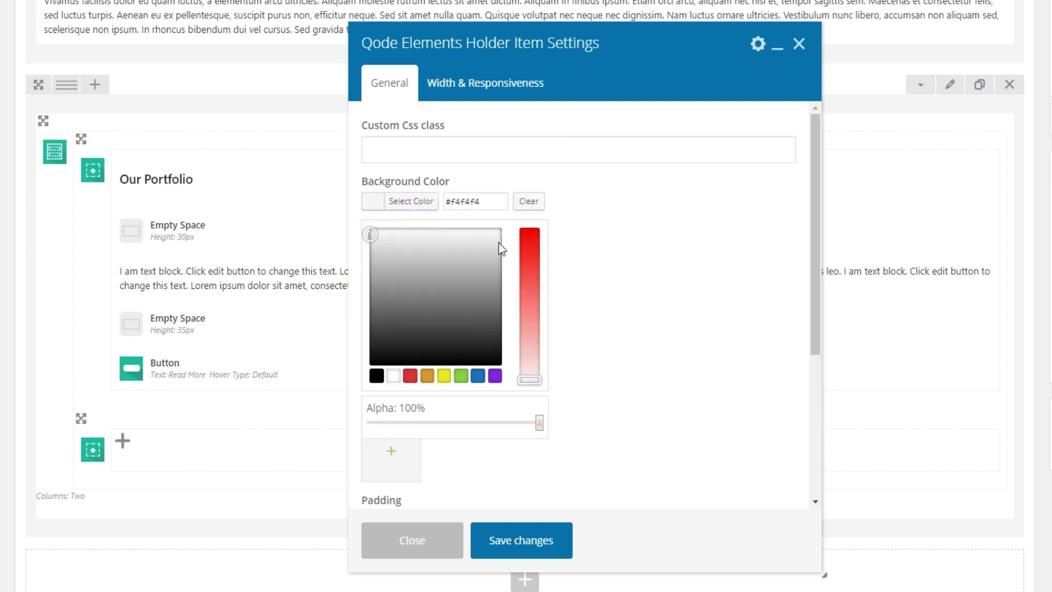
left_click(524, 541)
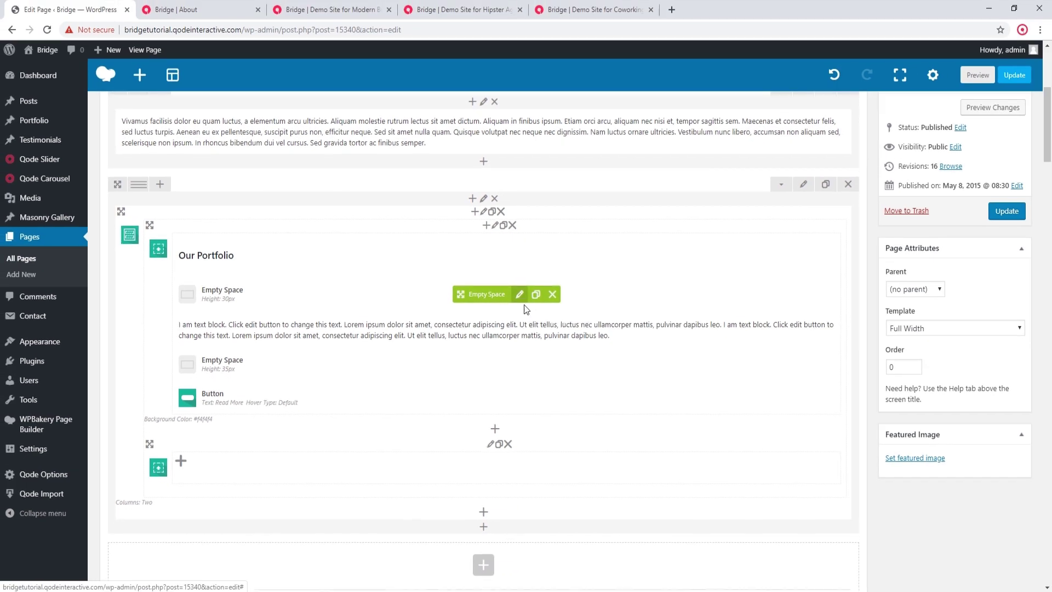
scroll(526, 309, "down", 1)
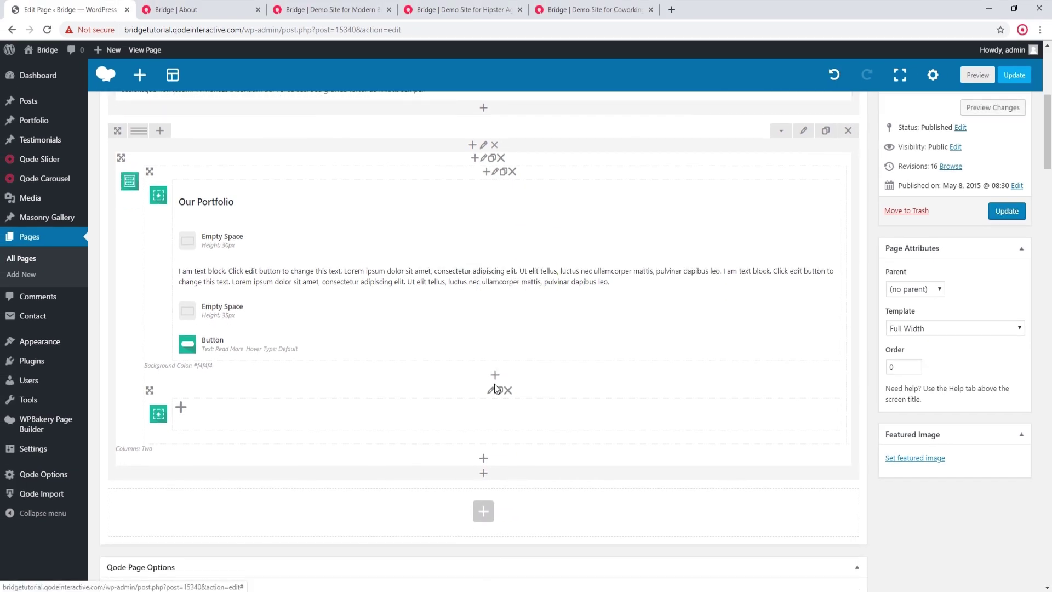
left_click(299, 9)
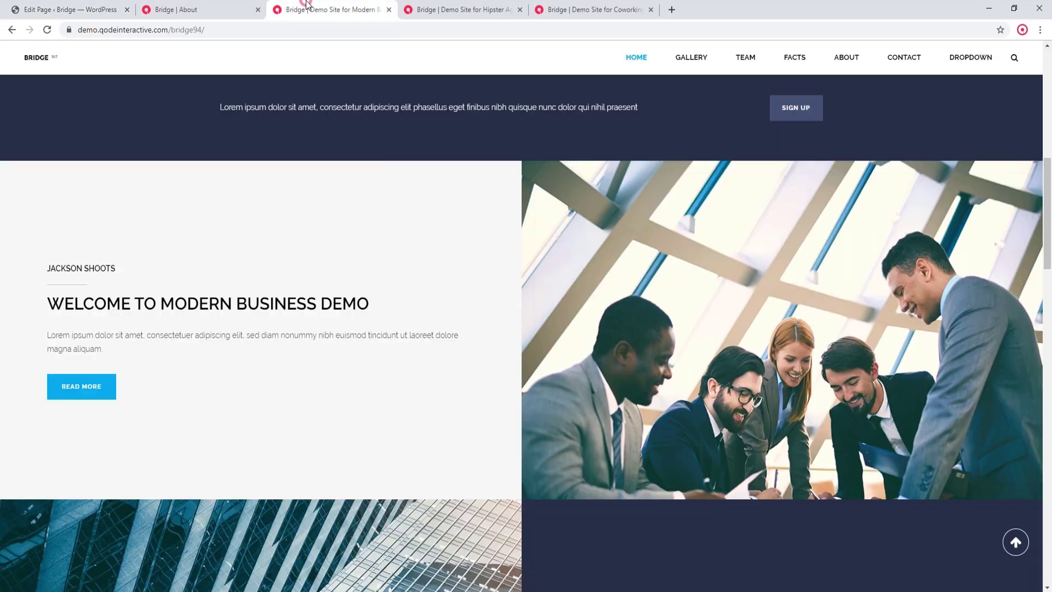
Give the second holder item the tablet photo background sized to Cover, then update the page.
left_click(50, 6)
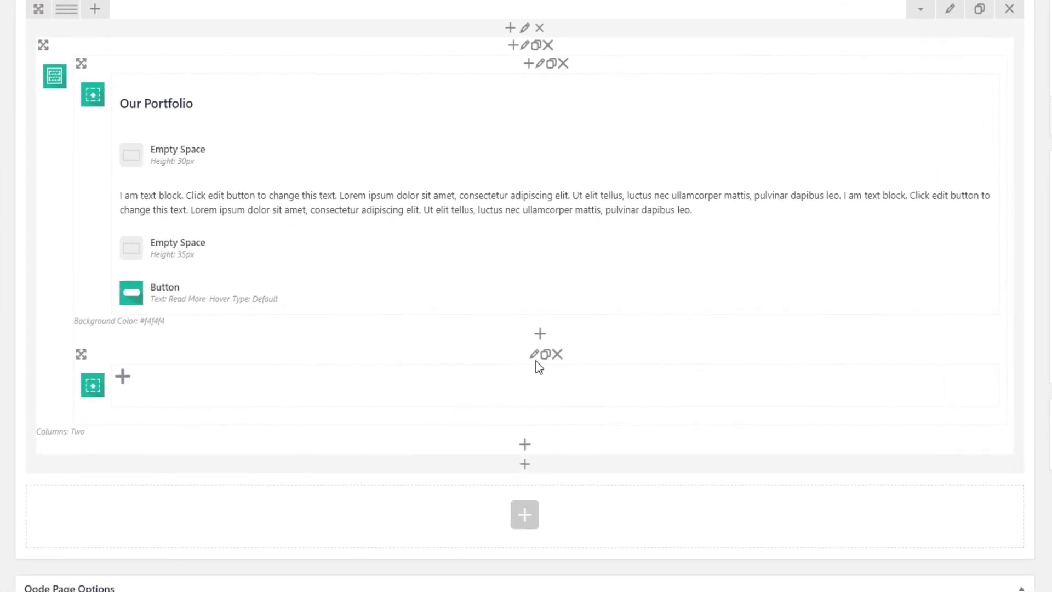
left_click(535, 356)
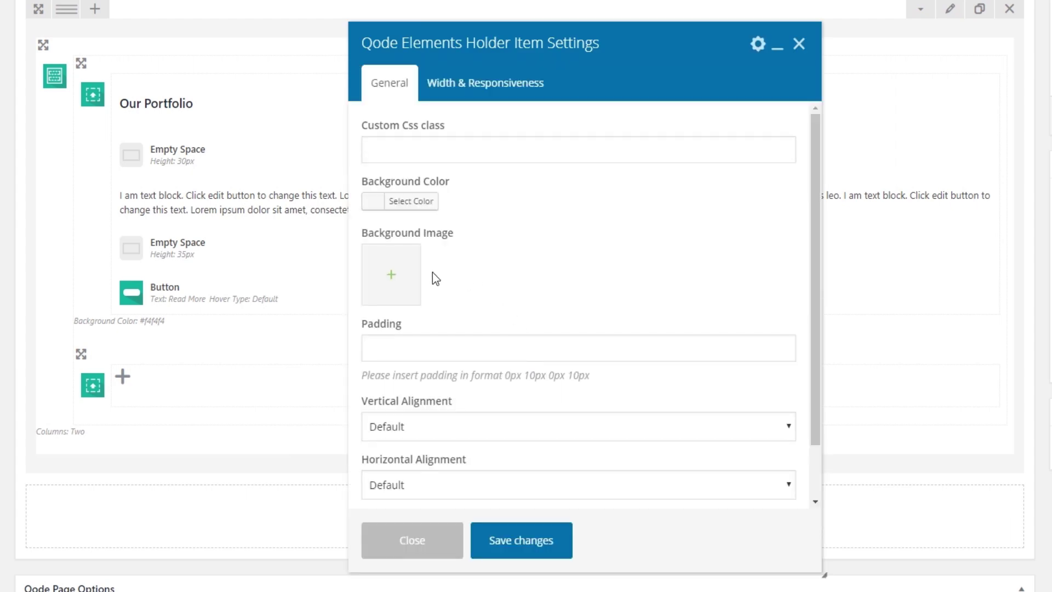
left_click(391, 275)
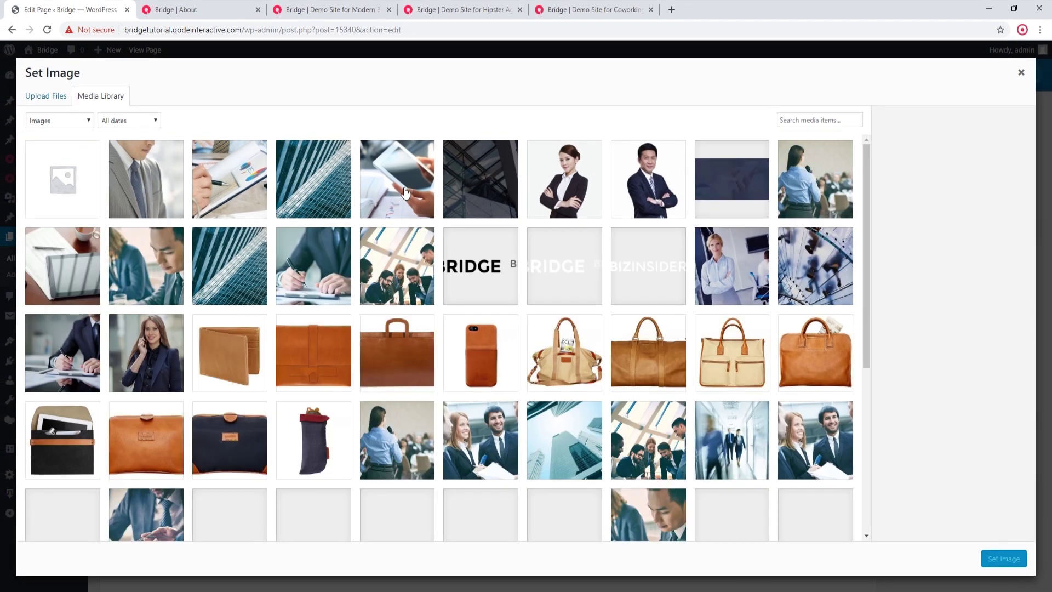
left_click(405, 181)
left_click(1007, 561)
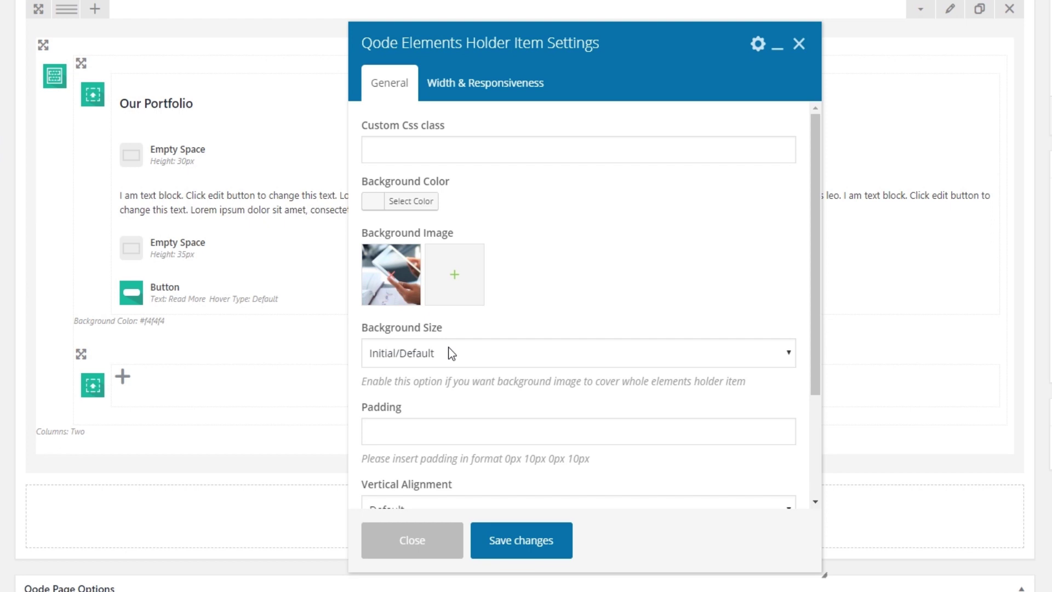
left_click(448, 348)
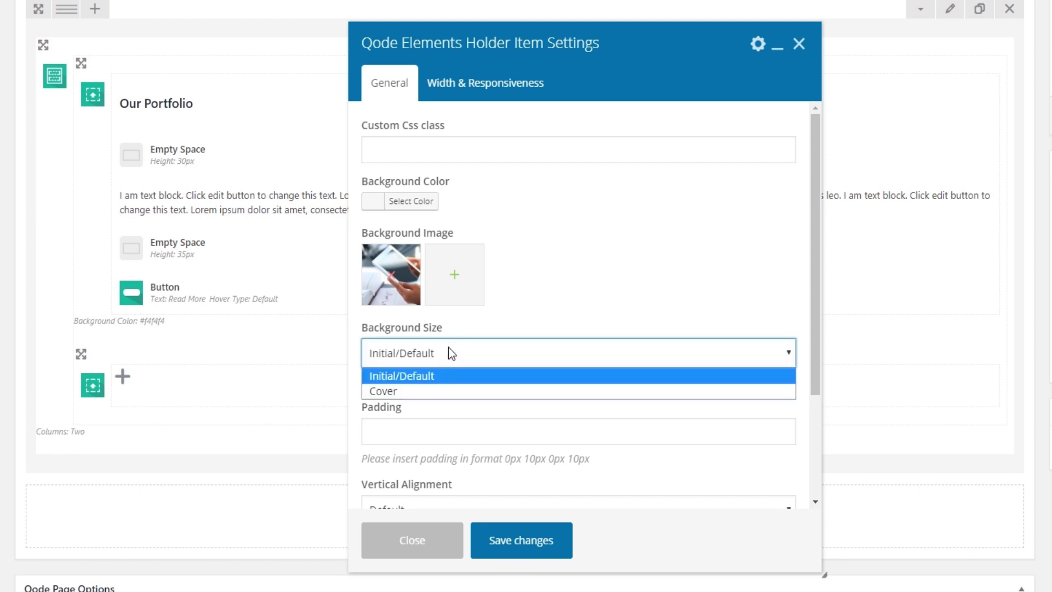
left_click(392, 392)
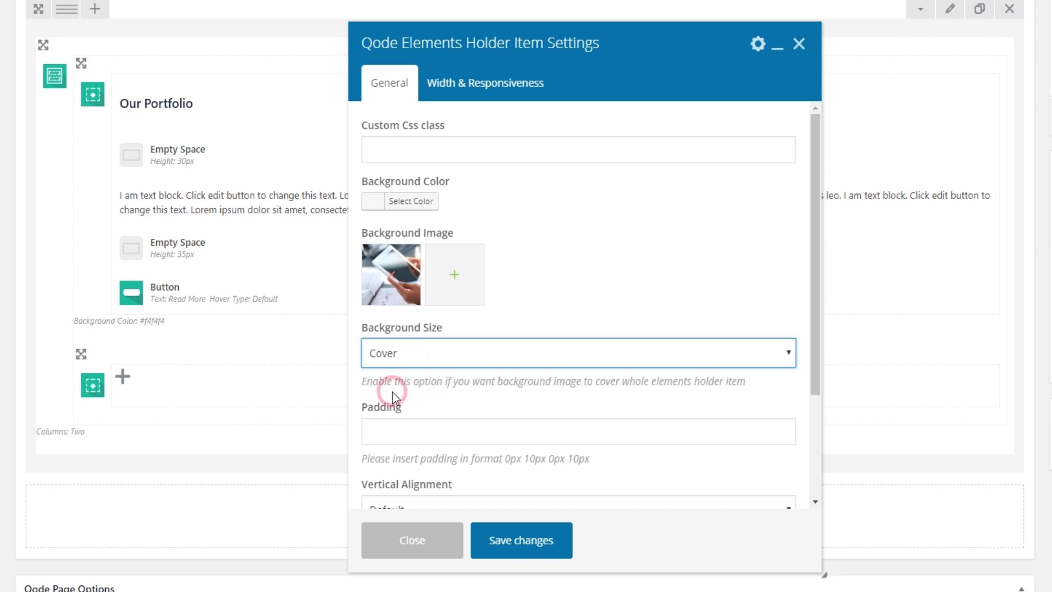
left_click(543, 544)
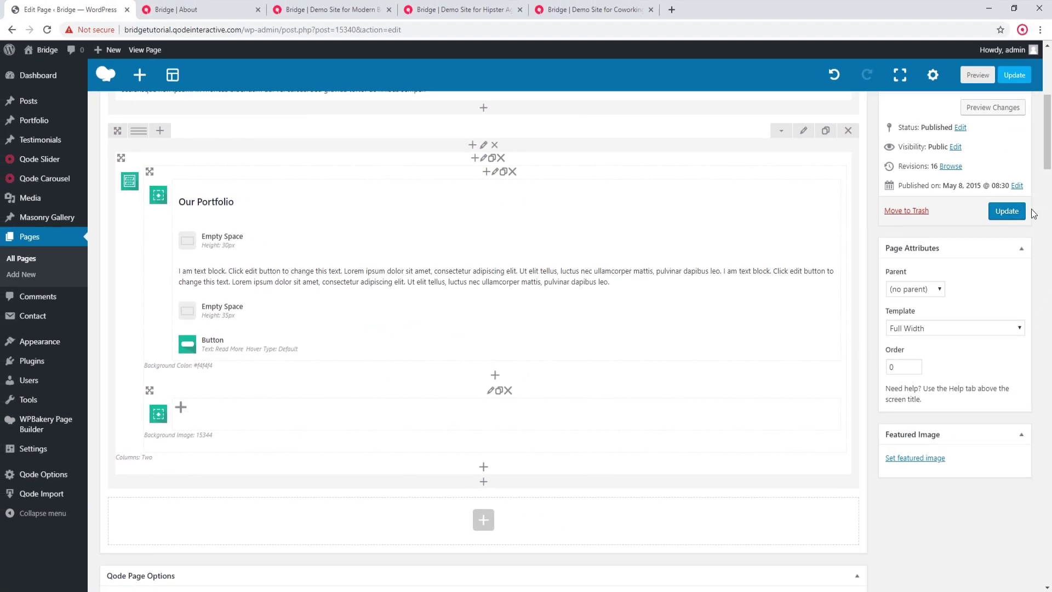
left_click(1008, 214)
Reload the live About page to check Our Portfolio sits beside the tablet photo, then return to the editor.
left_click(223, 9)
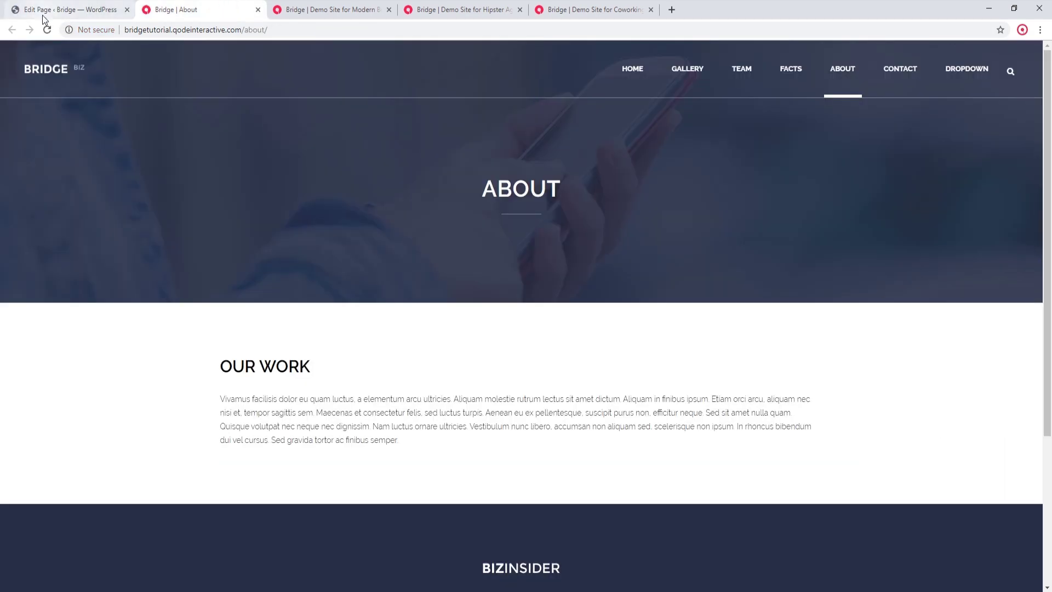
left_click(47, 31)
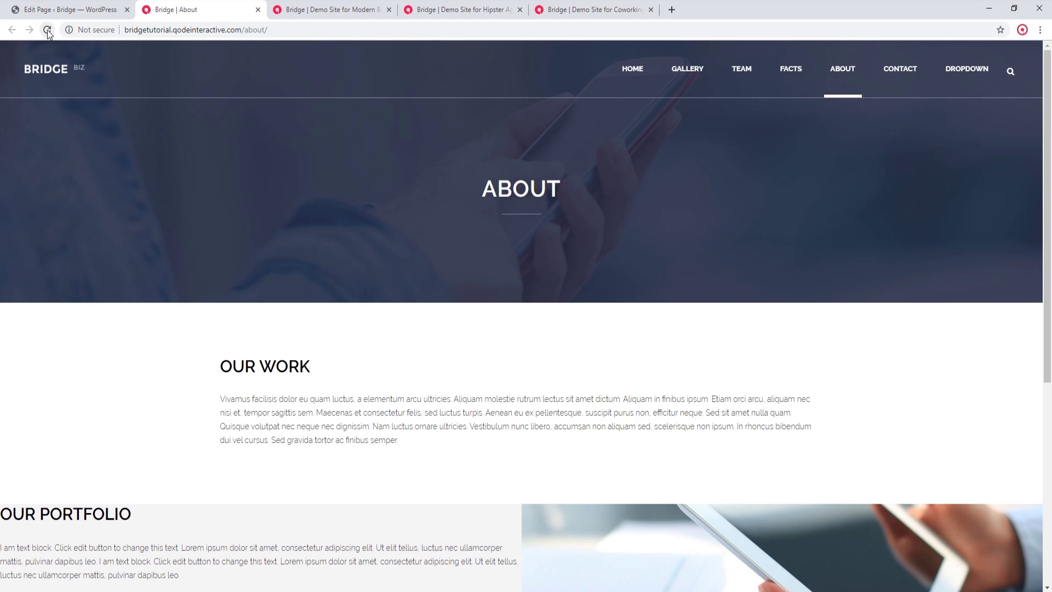
scroll(814, 268, "down", 4)
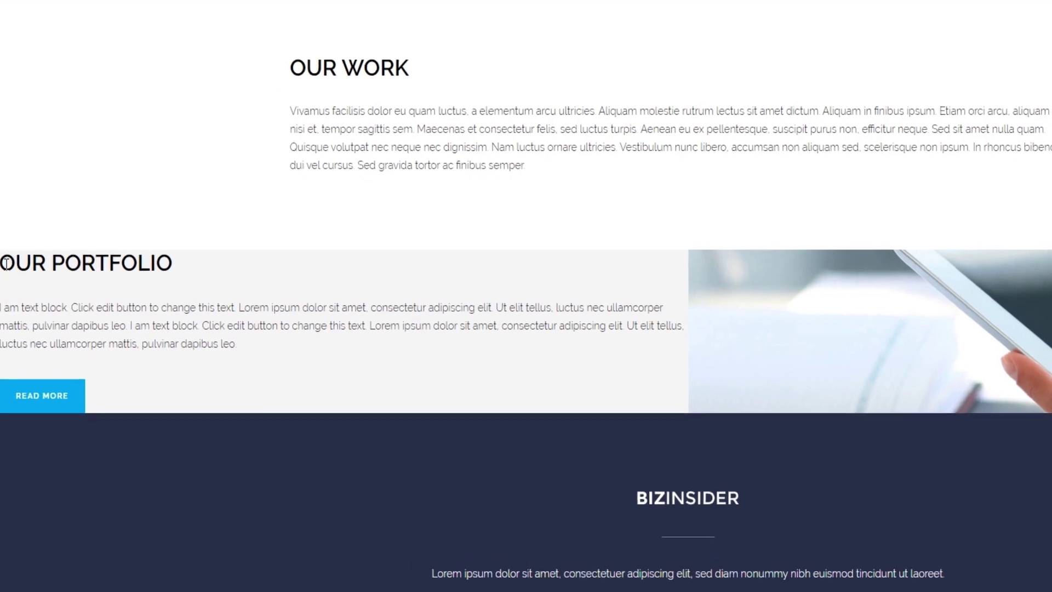
left_click_drag(5, 263, 229, 385)
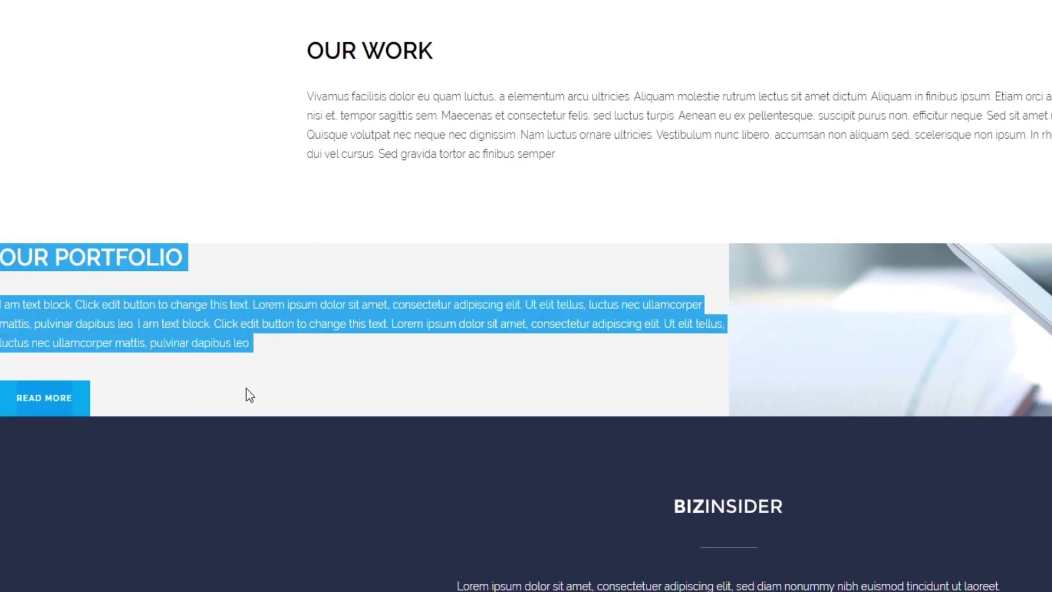
left_click(245, 388)
left_click(74, 1)
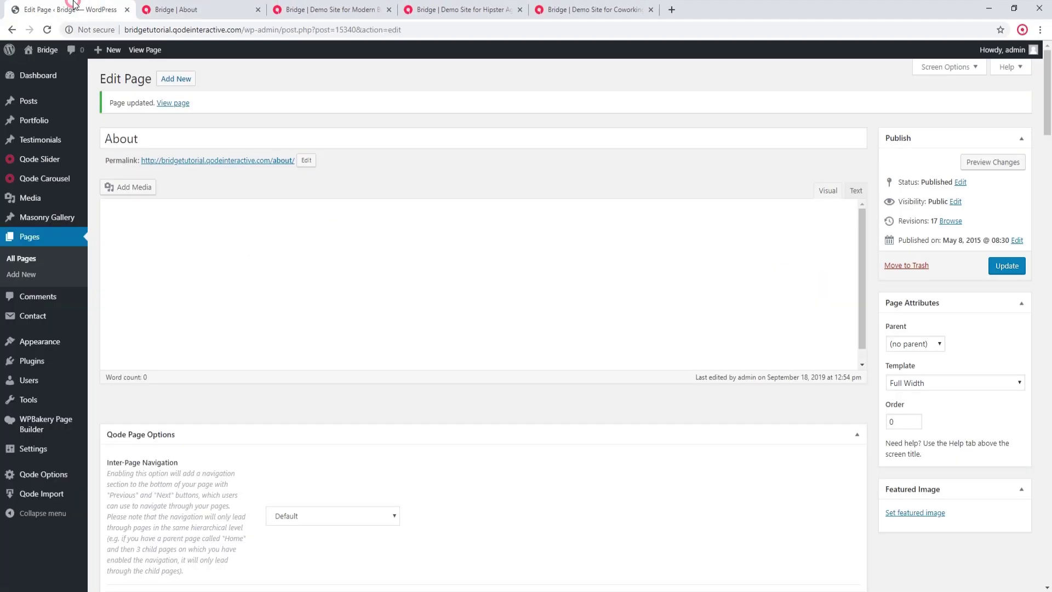
Enter 20% 10% 20% 10% as the Our Portfolio text column's padding.
scroll(579, 258, "down", 2)
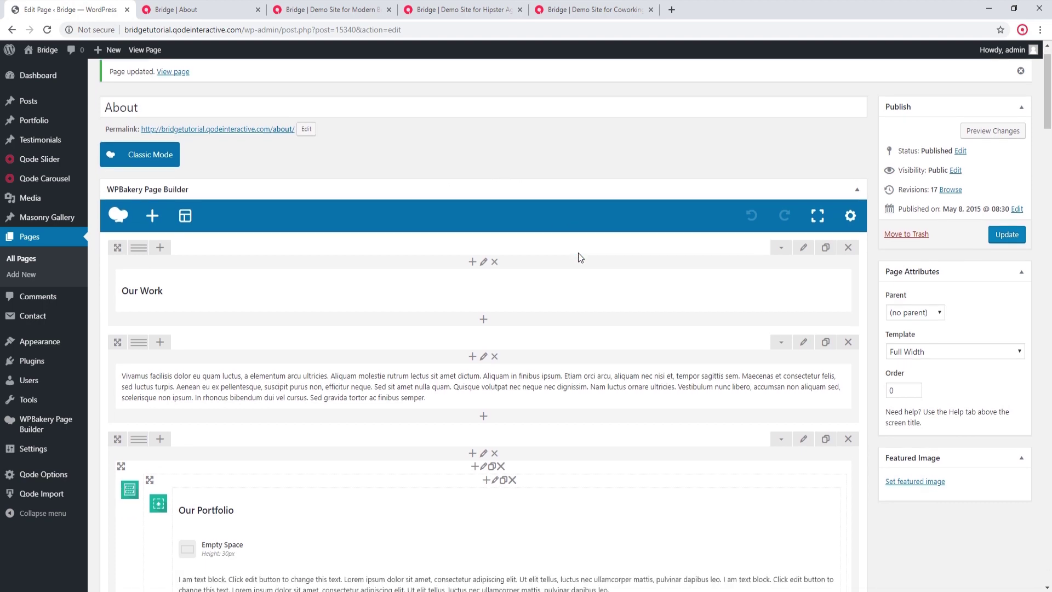
scroll(577, 252, "down", 4)
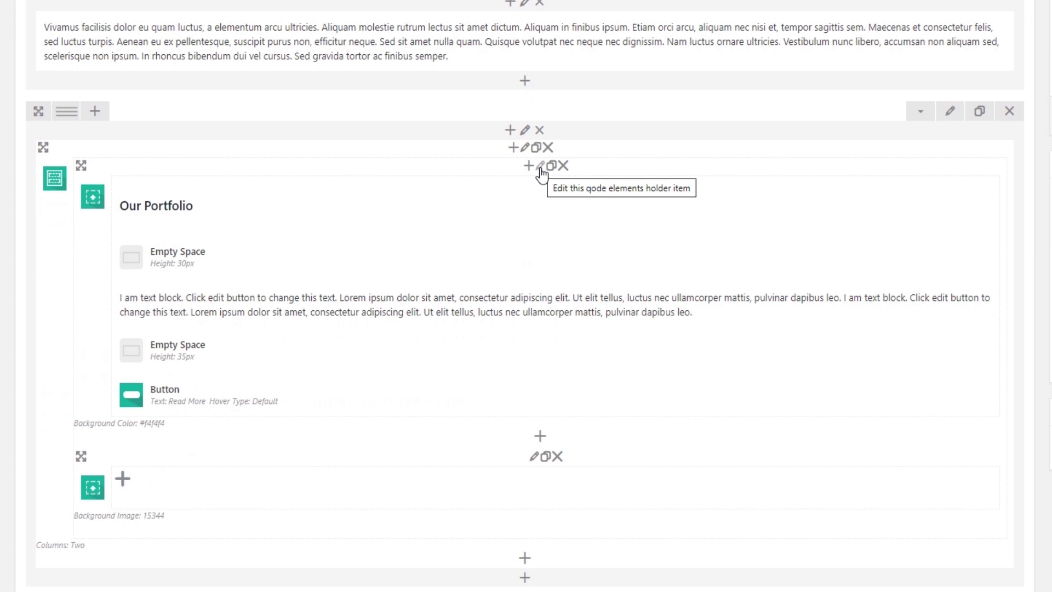
left_click(542, 168)
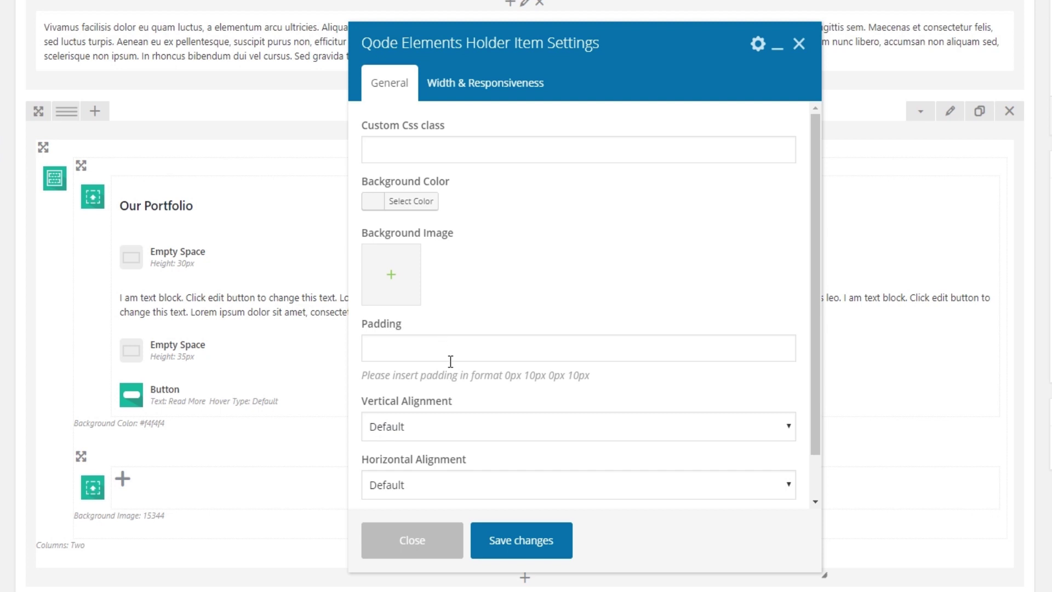
left_click(503, 377)
left_click_drag(503, 377, 605, 377)
left_click(604, 376)
left_click(414, 350)
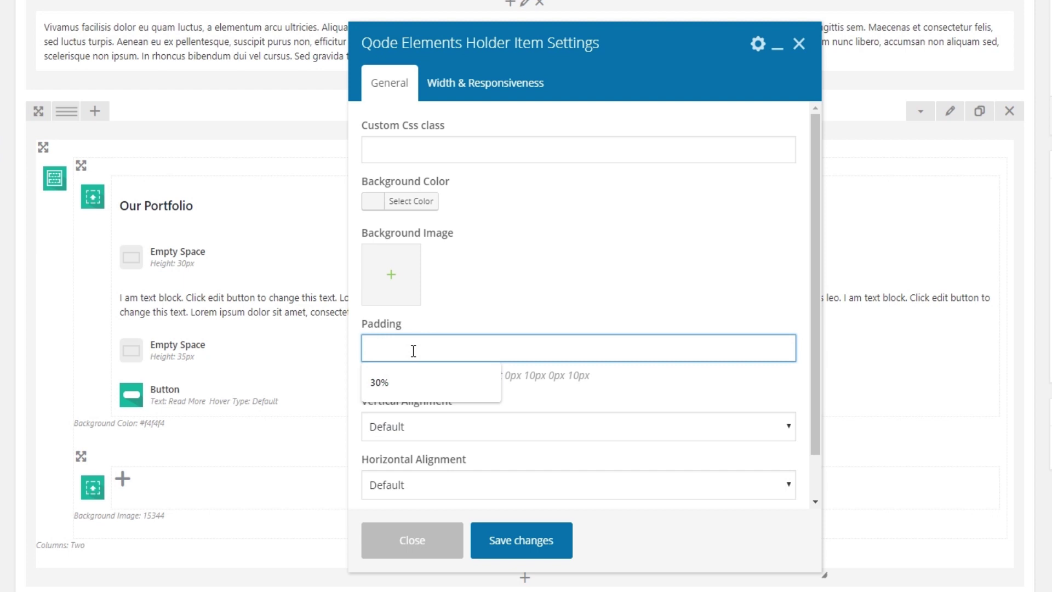
type("20% 10")
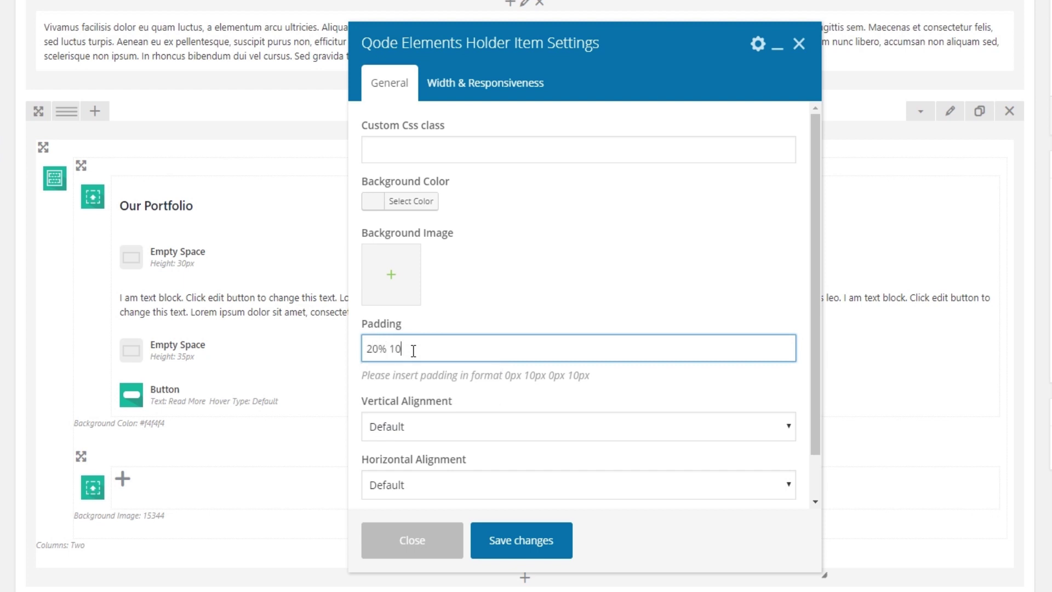
type("% 20% 10%")
left_click(508, 285)
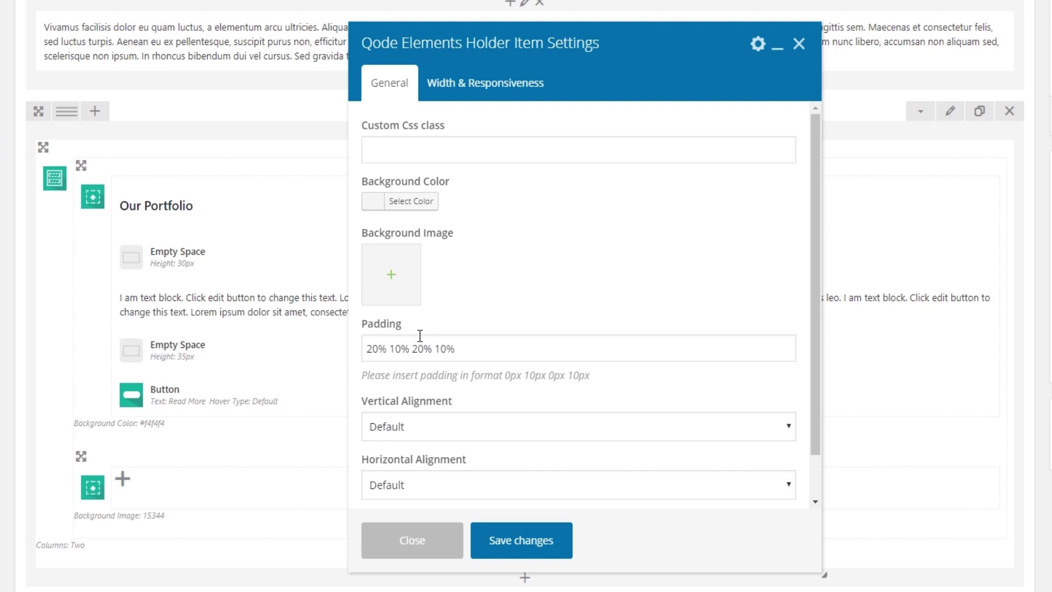
Check the padding values, save the column settings, and update the About page.
double_click(386, 348)
left_click_drag(367, 347, 387, 347)
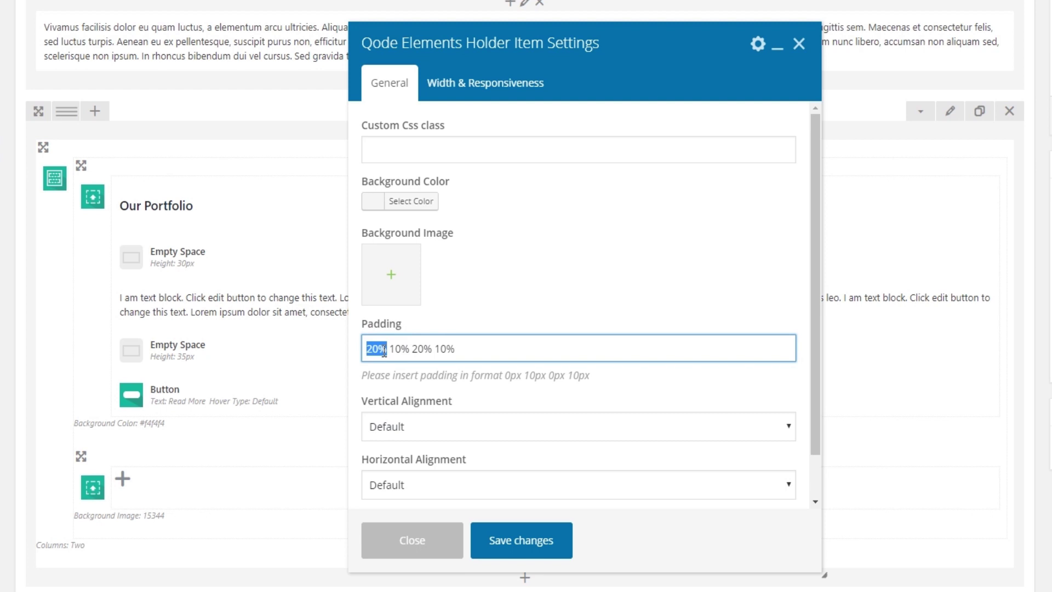
left_click(388, 347)
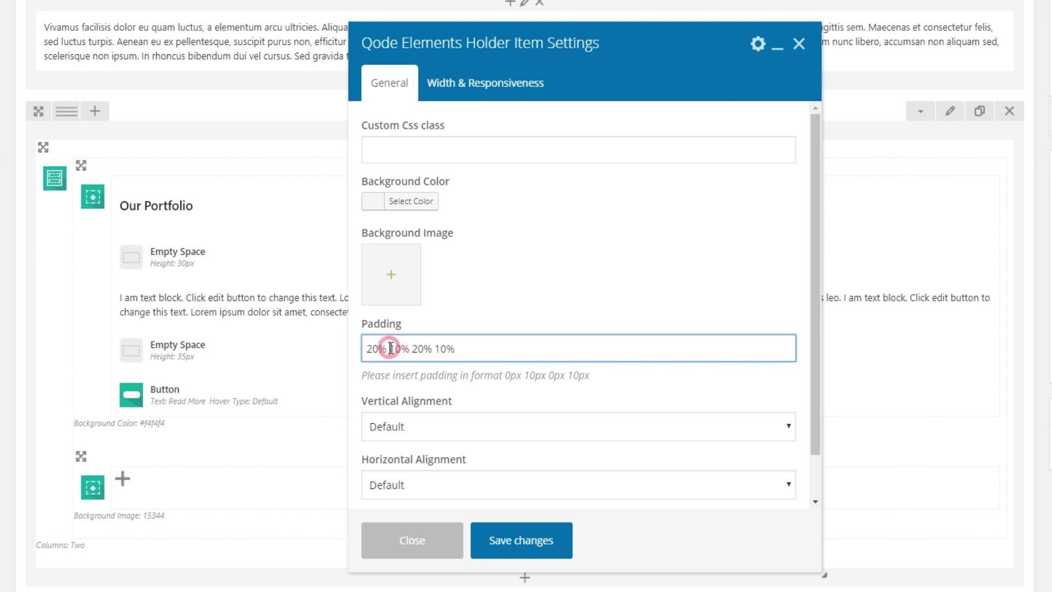
left_click_drag(390, 347, 472, 353)
left_click(472, 352)
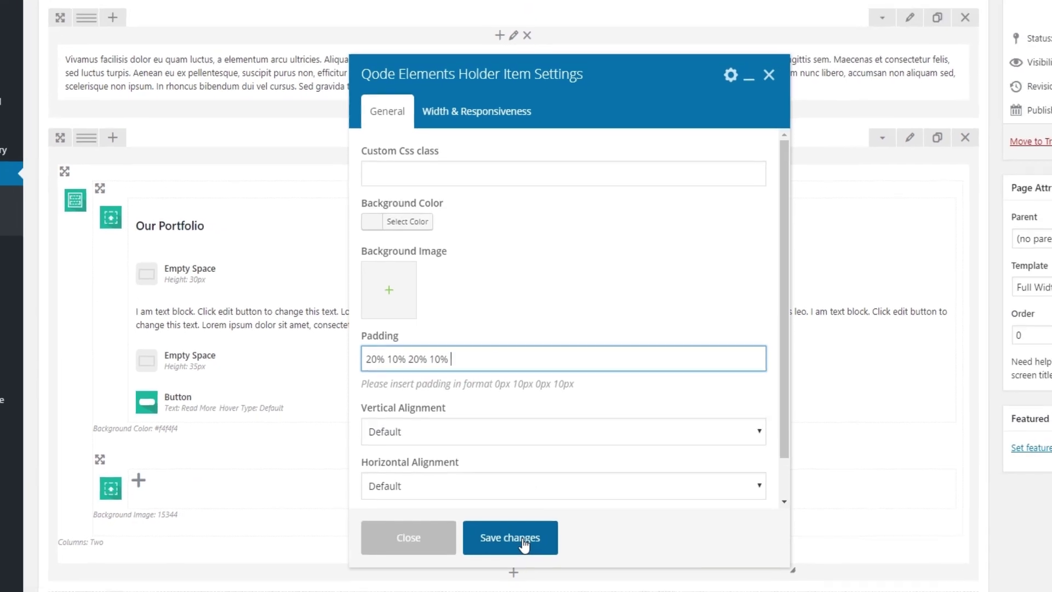
left_click(534, 539)
left_click(1048, 193)
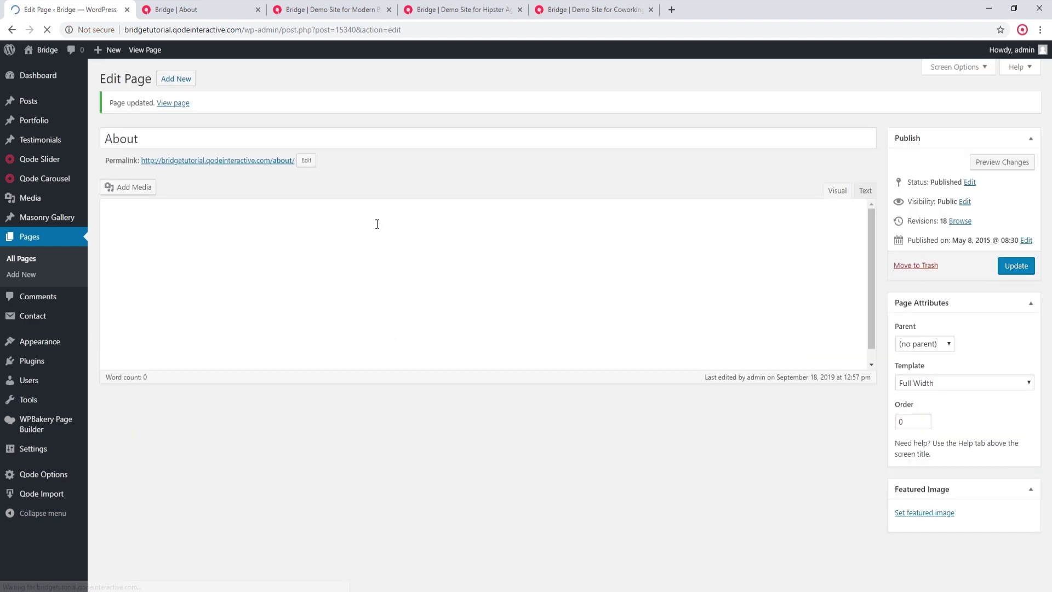
left_click(208, 10)
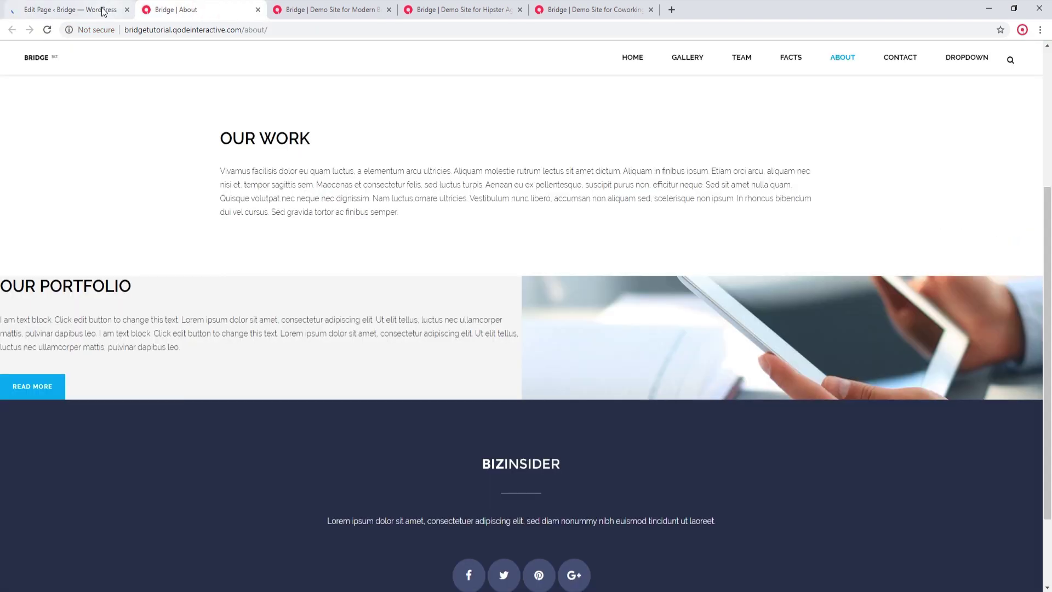
scroll(37, 109, "up", 4)
left_click(47, 31)
scroll(814, 195, "down", 5)
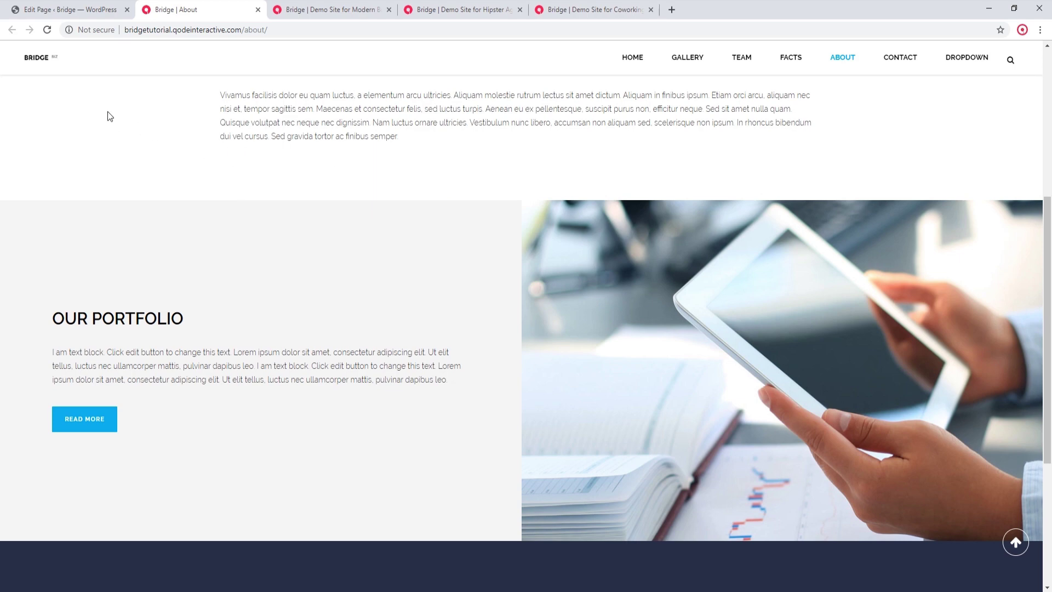
left_click(76, 7)
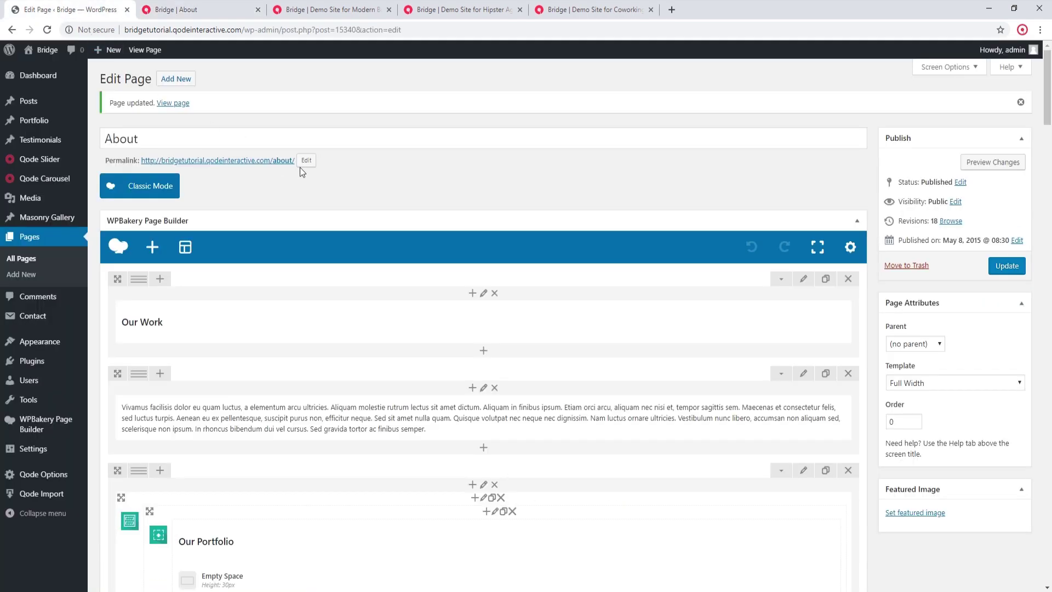
Try the column's vertical and horizontal alignment options, leaving both at Default.
scroll(530, 250, "down", 4)
scroll(531, 251, "down", 1)
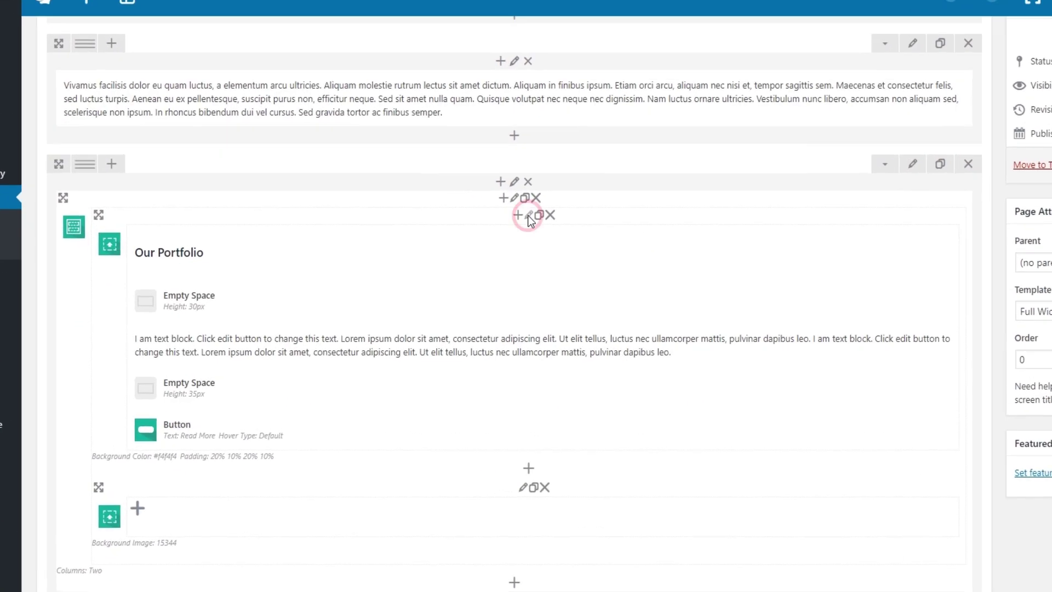
left_click(495, 249)
scroll(600, 278, "down", 3)
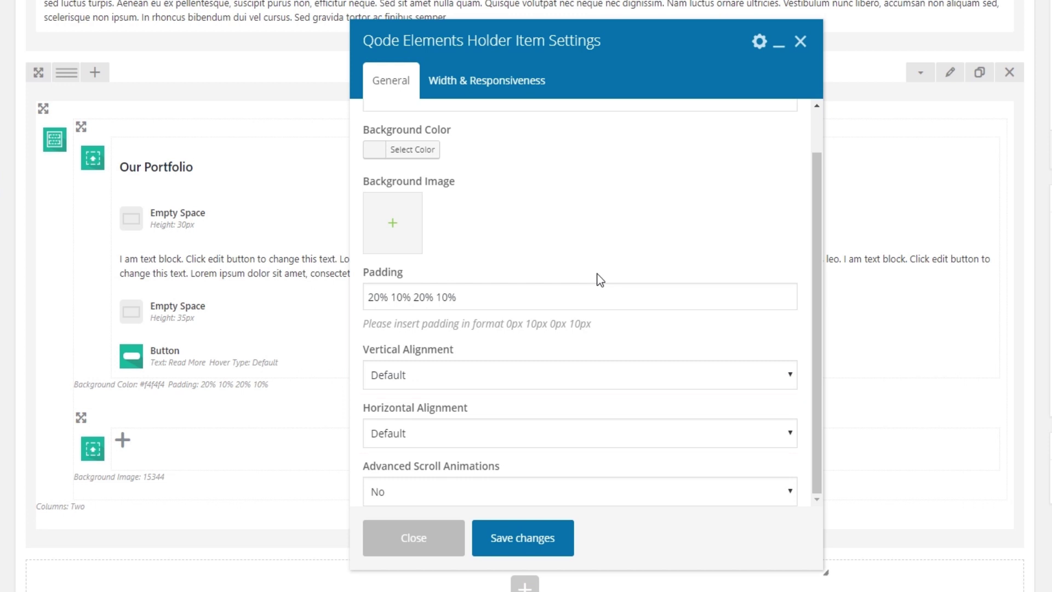
left_click(459, 378)
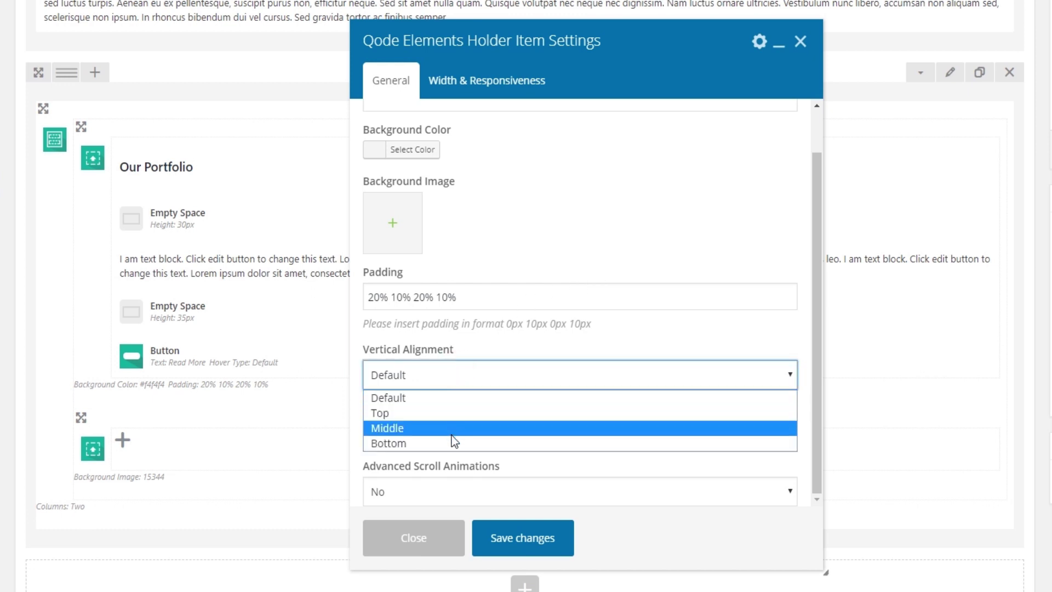
left_click(442, 393)
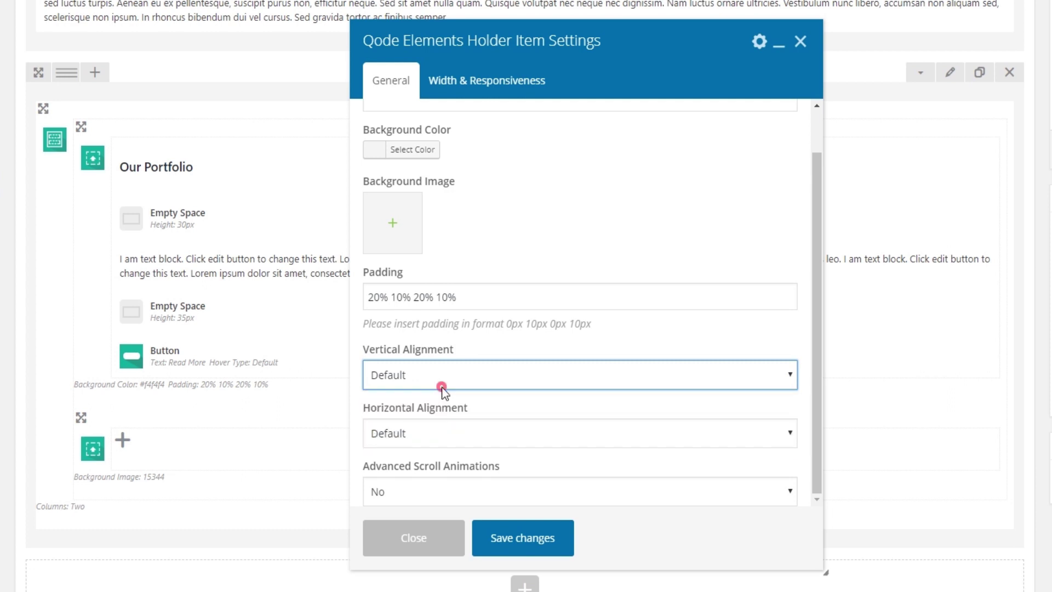
left_click(445, 433)
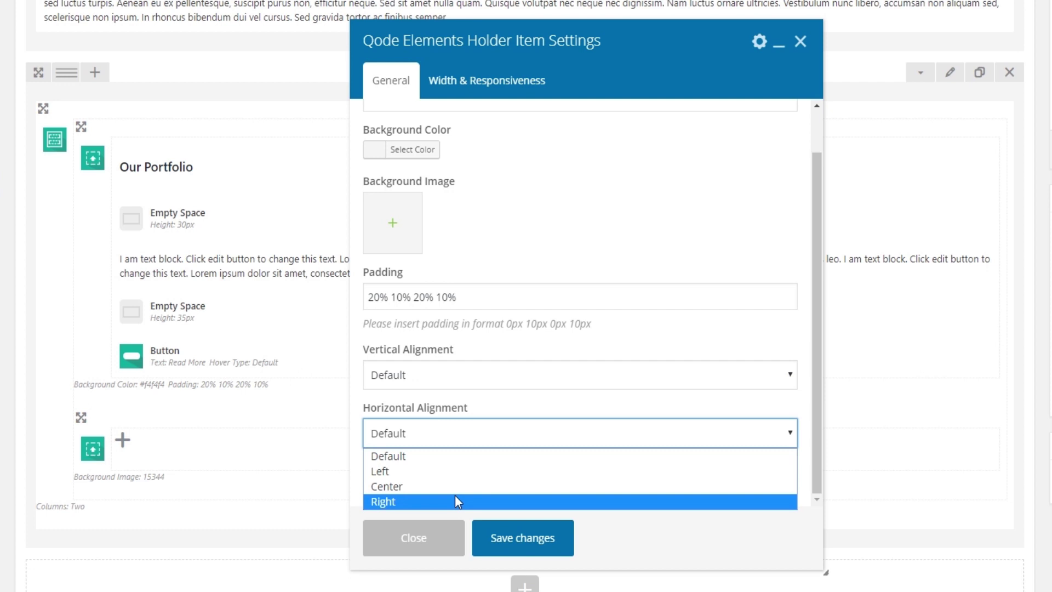
left_click(456, 410)
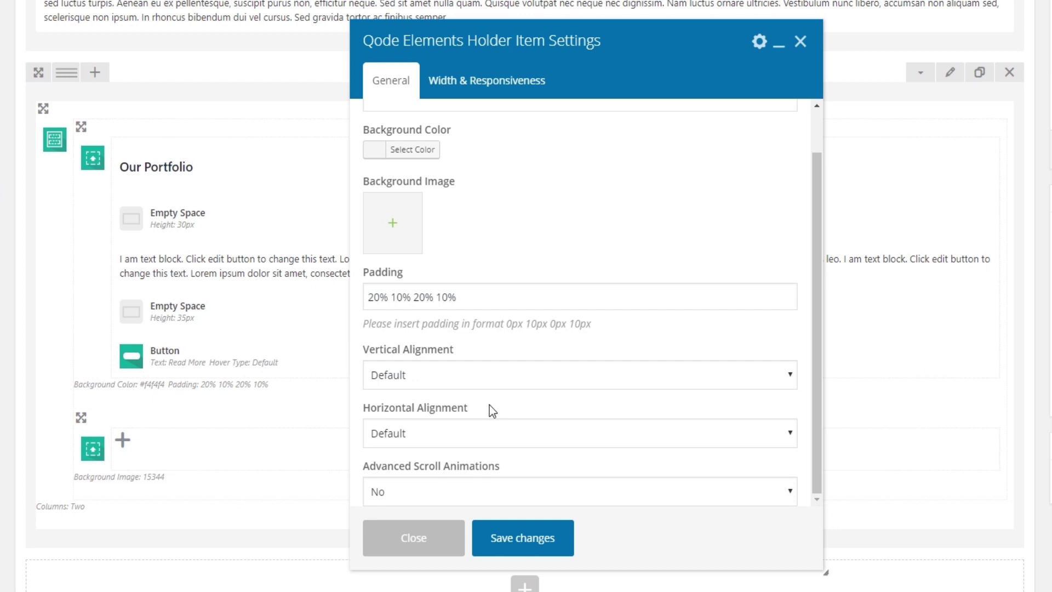
left_click(416, 377)
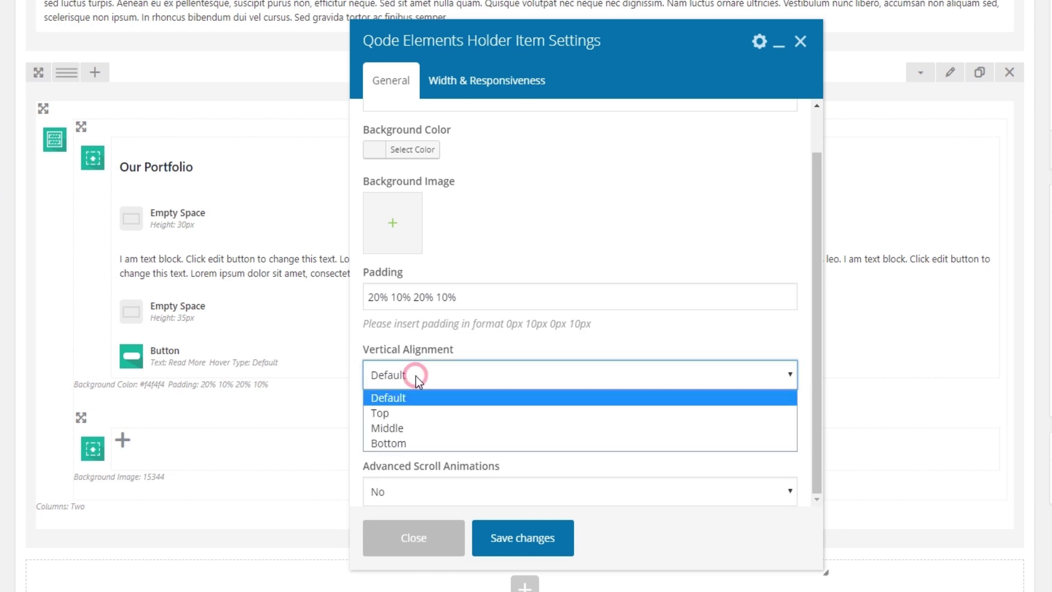
left_click(409, 429)
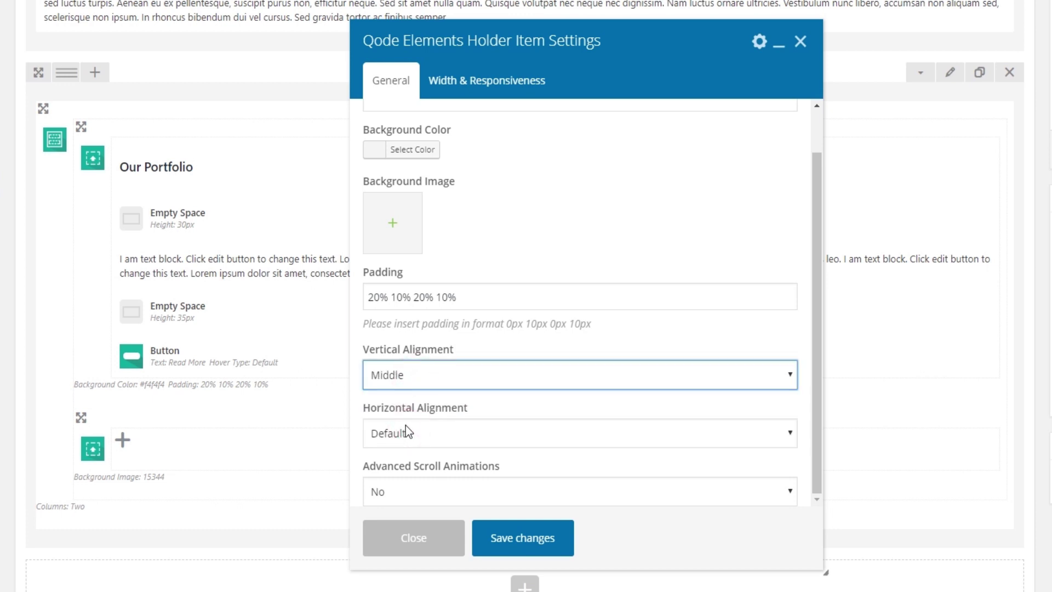
left_click(408, 384)
left_click(412, 398)
Turn Advanced Scroll Animations on then back to No, and show the Width & Responsiveness padding options.
scroll(531, 383, "down", 2)
left_click(455, 490)
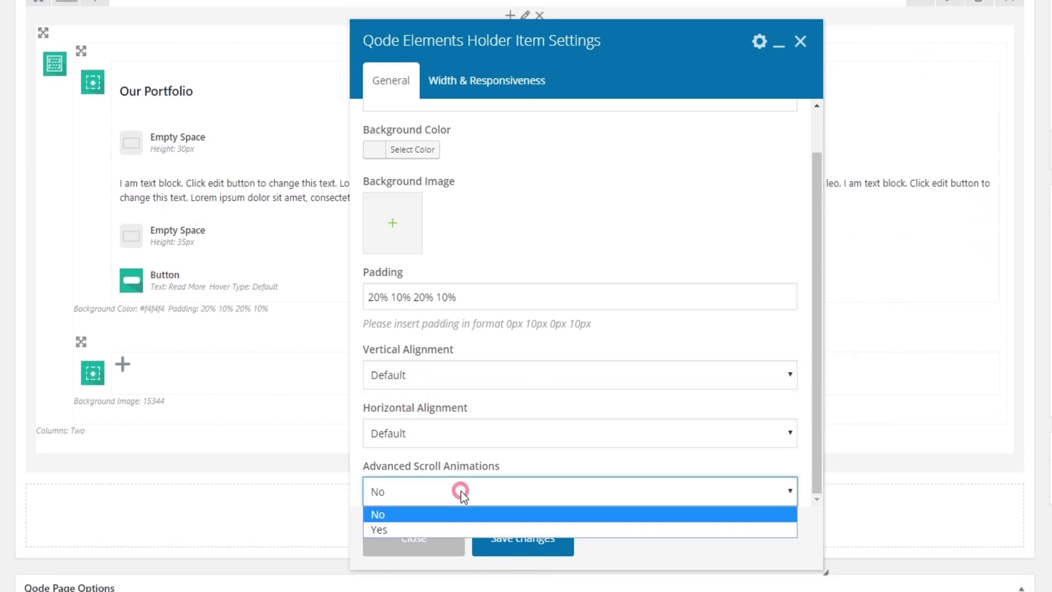
left_click(458, 529)
scroll(607, 340, "down", 3)
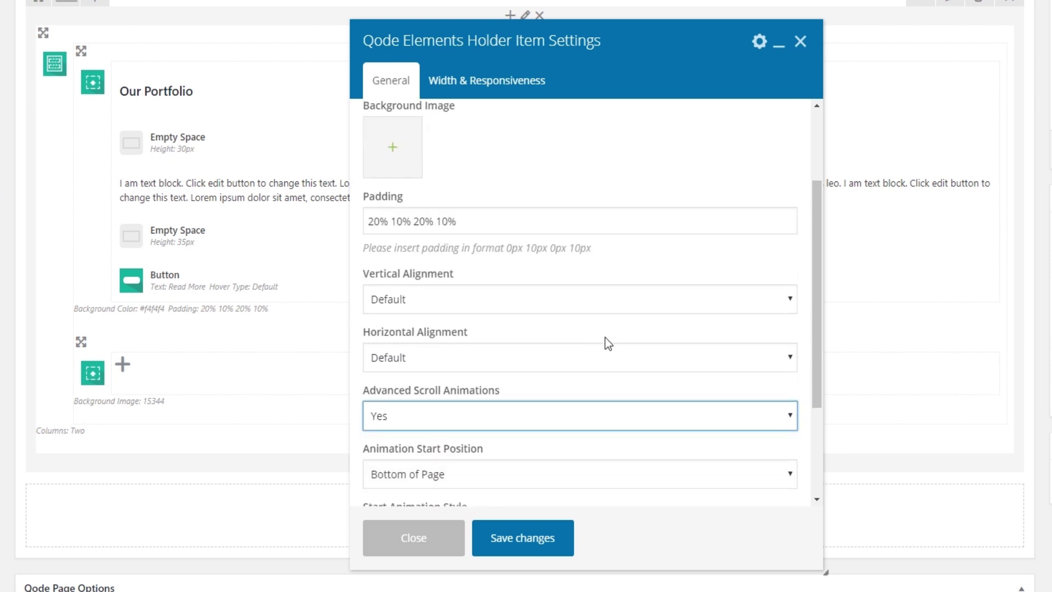
scroll(605, 338, "down", 2)
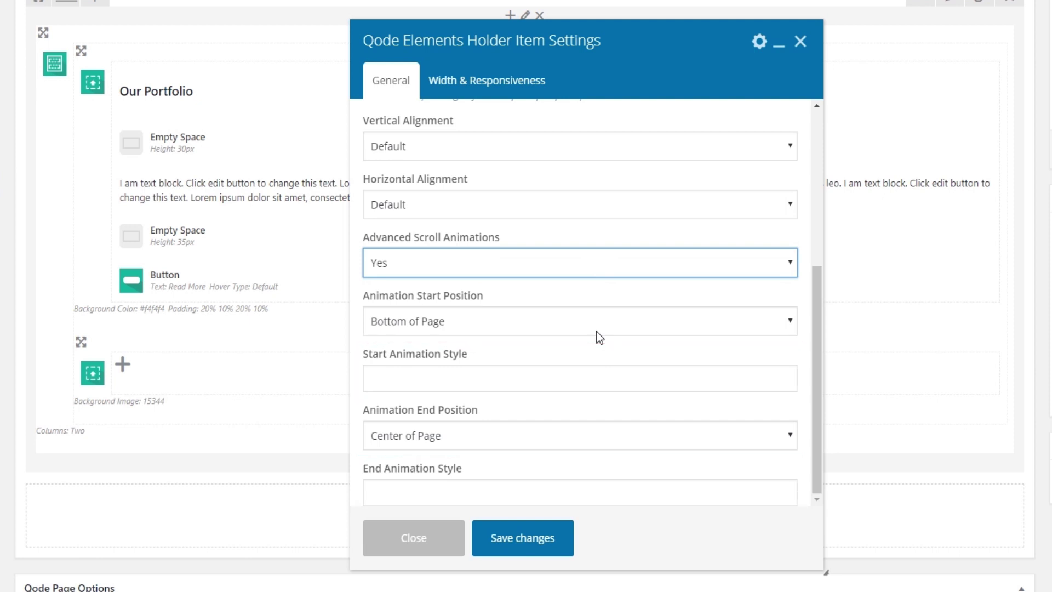
left_click(398, 264)
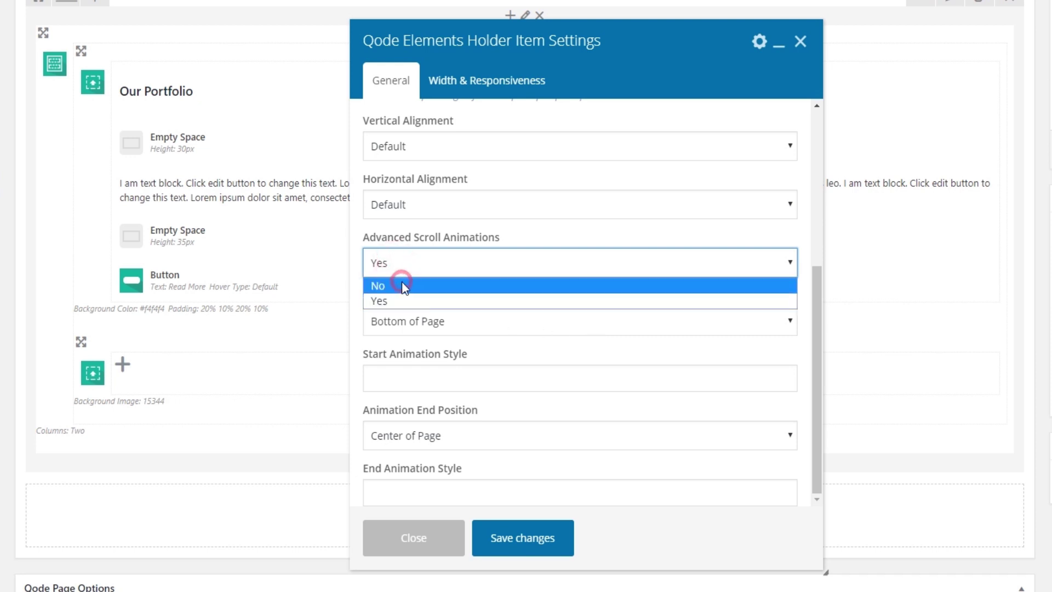
left_click(403, 283)
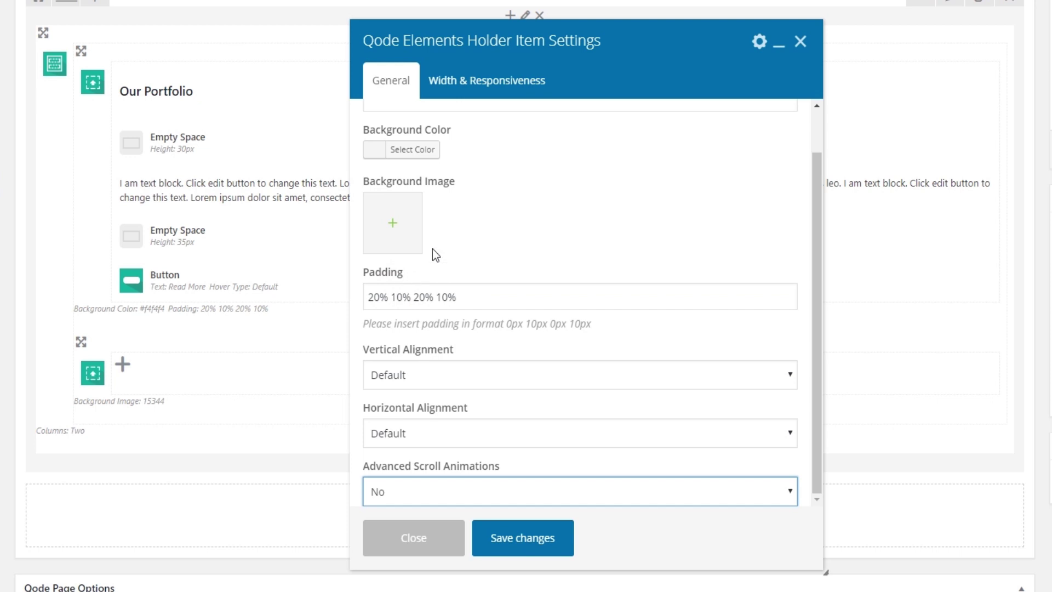
left_click(507, 88)
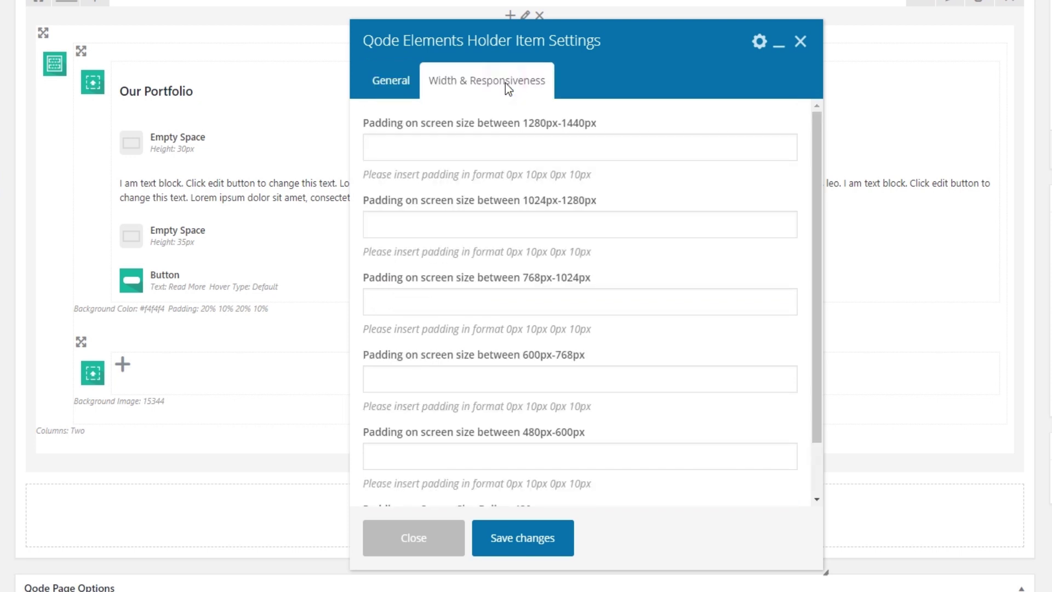
scroll(642, 245, "down", 1)
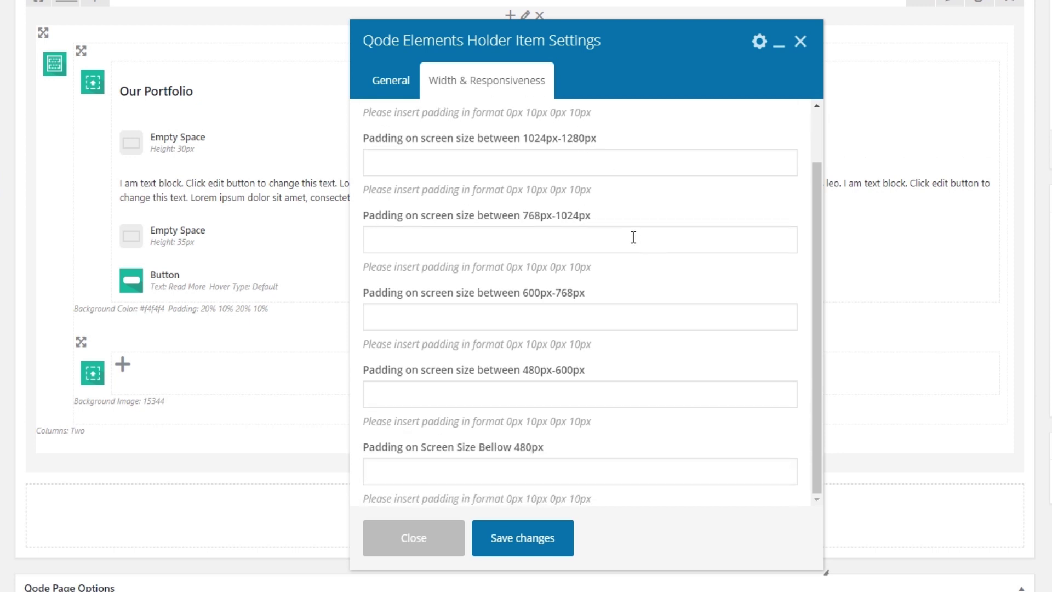
scroll(633, 238, "up", 1)
left_click_drag(525, 122, 601, 130)
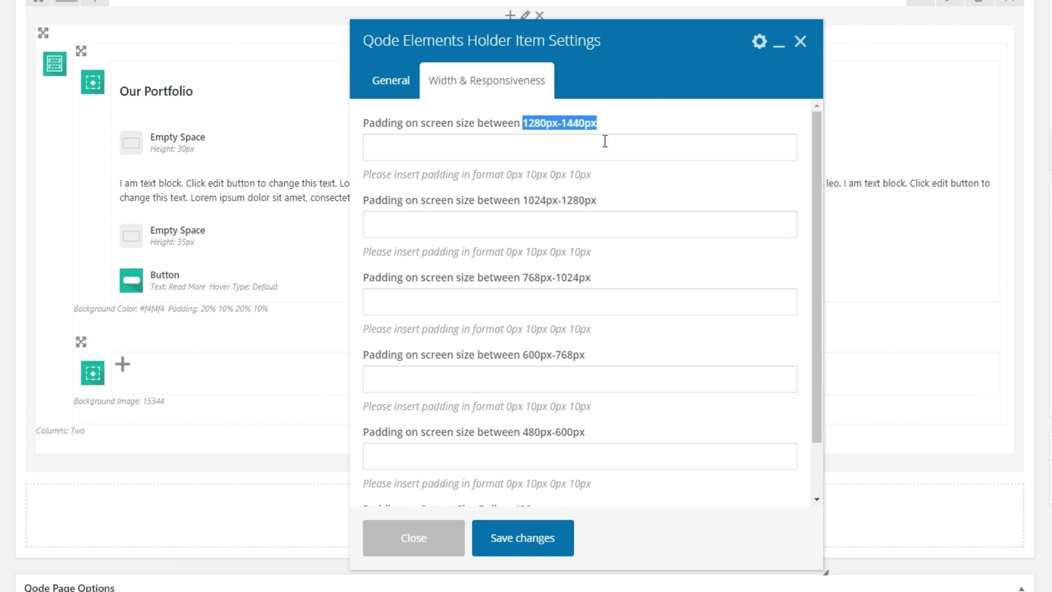
left_click(394, 80)
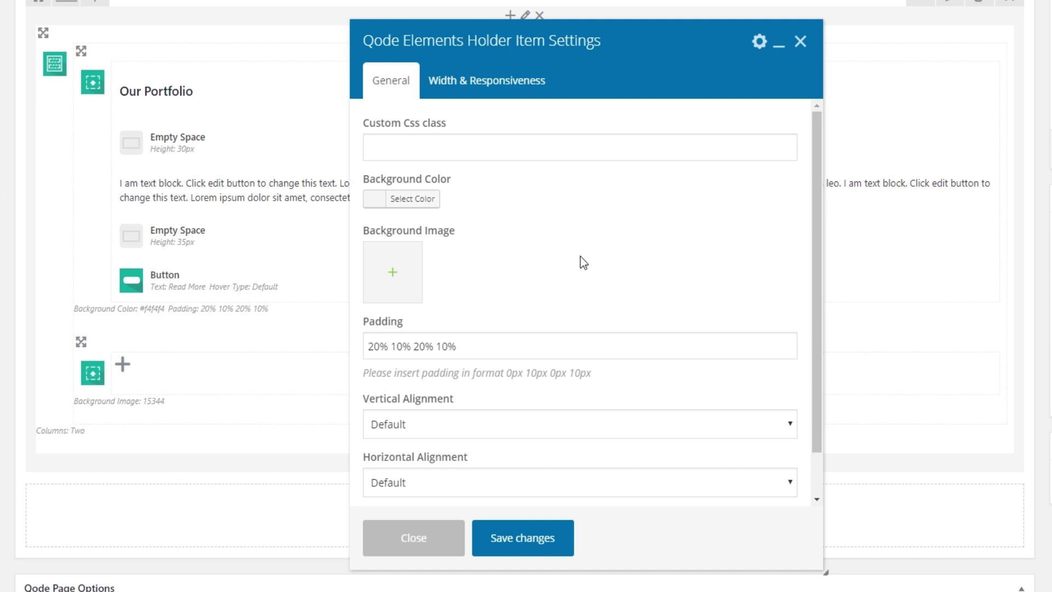
left_click(511, 81)
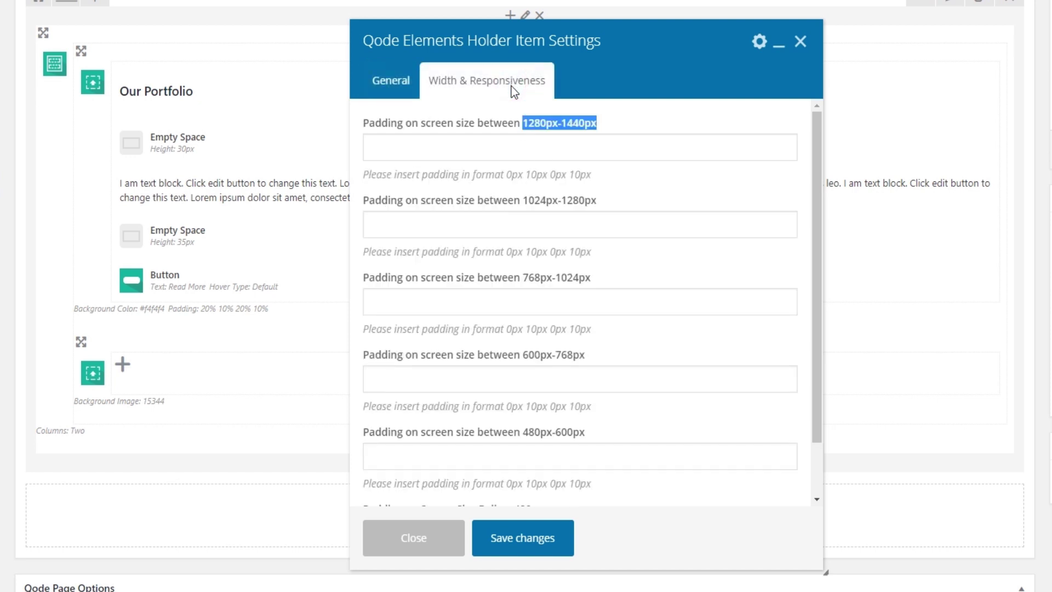
left_click(651, 117)
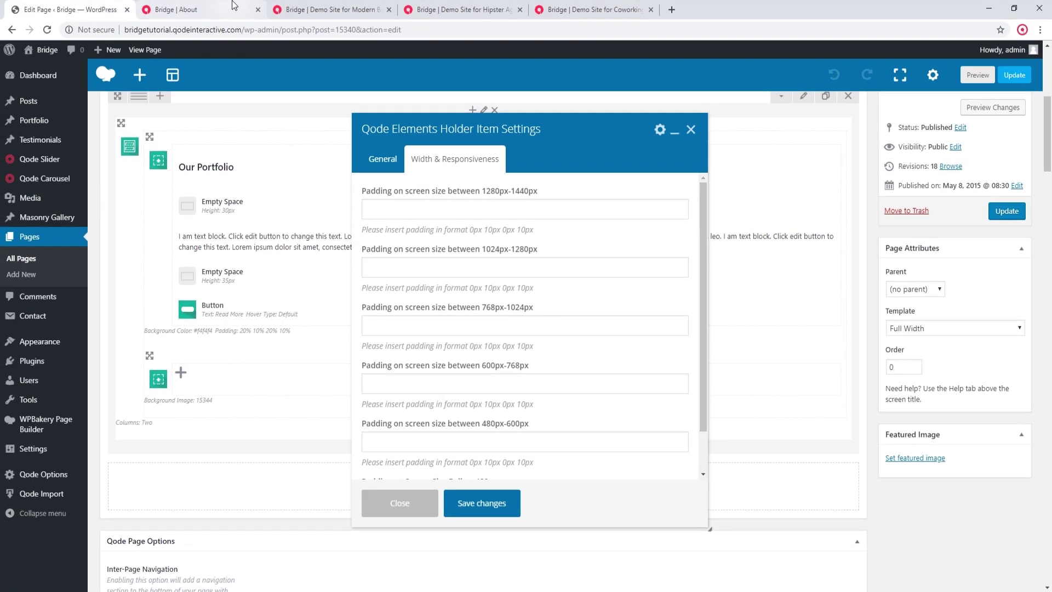
Inspect the portfolio text column's padding in a 400px DevTools mobile preview, then go back to the editor.
left_click(234, 6)
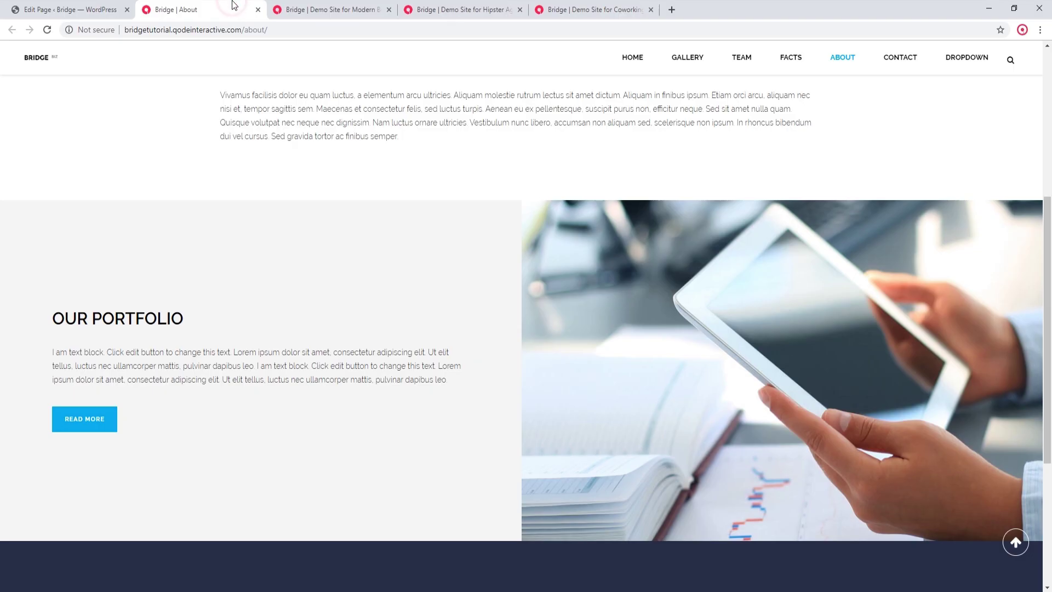
right_click(456, 407)
left_click(581, 538)
left_click_drag(587, 313, 580, 225)
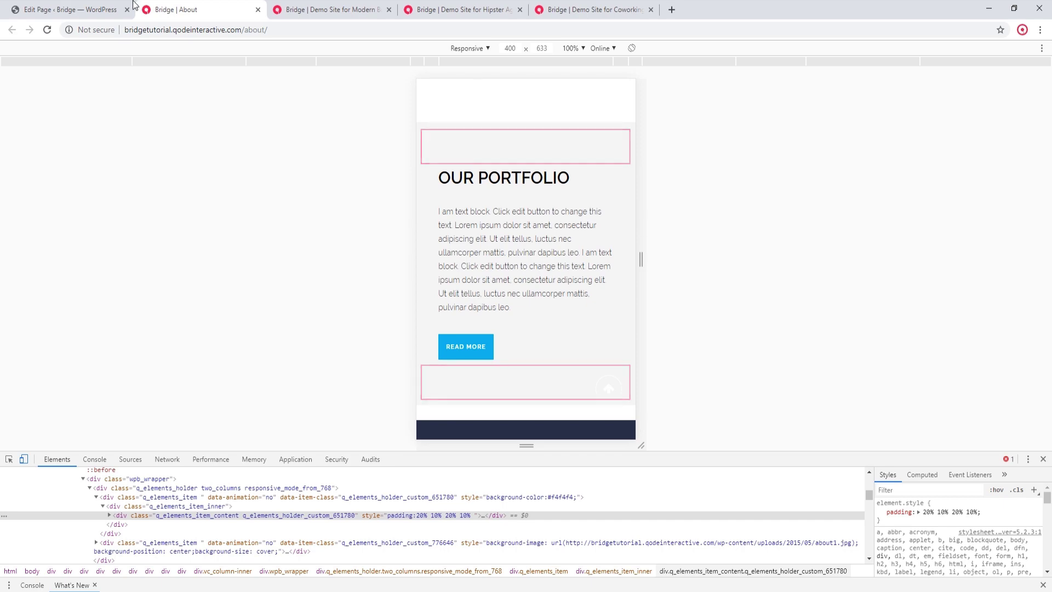
left_click(70, 9)
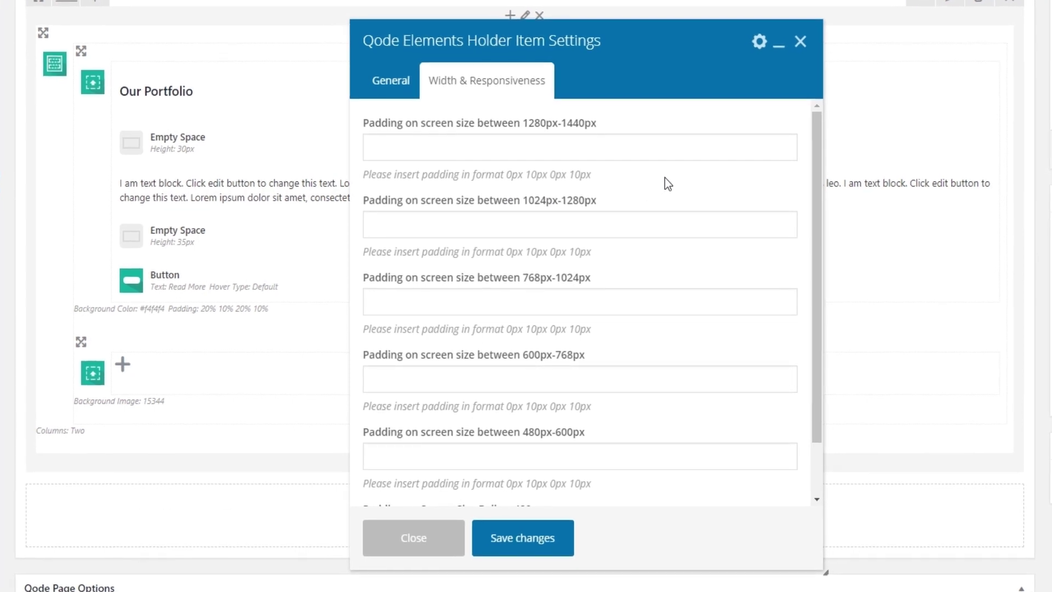
Copy the general 20% 10% 20% 10% padding into the below-480px padding field.
scroll(666, 178, "down", 2)
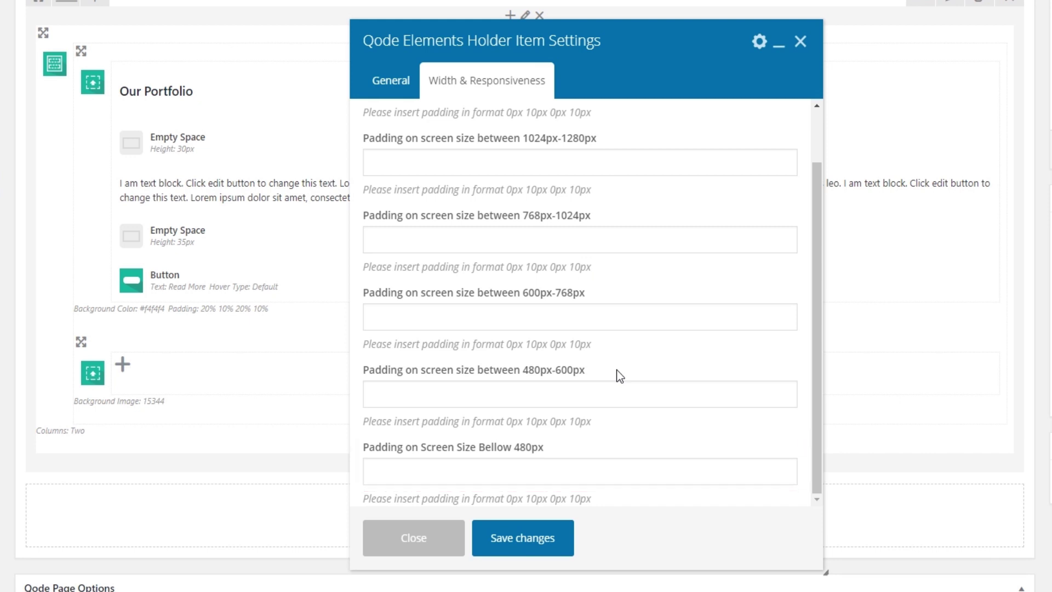
left_click(393, 82)
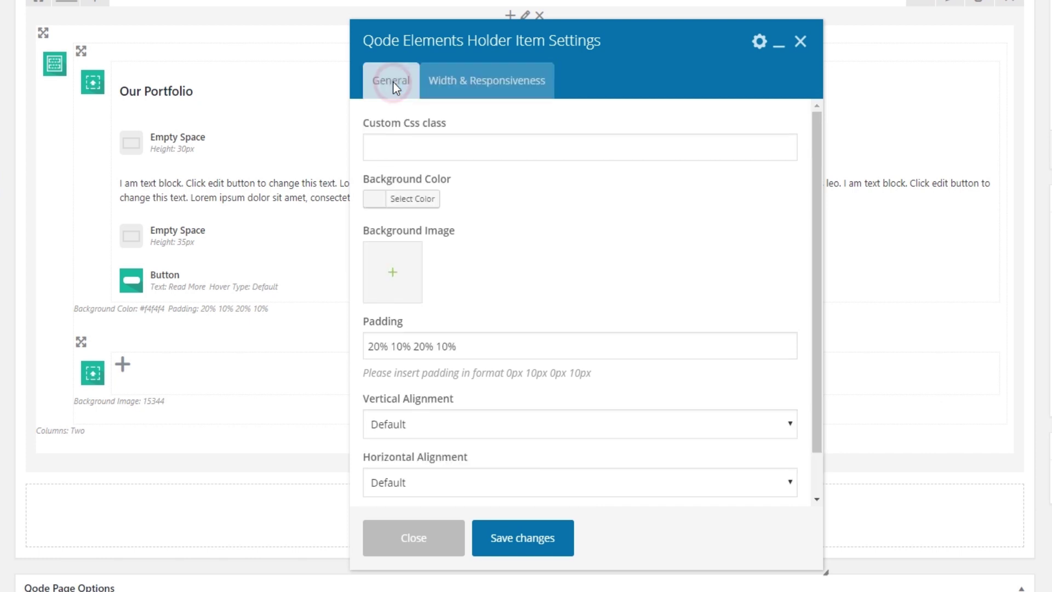
triple_click(477, 353)
key("ctrl+c")
left_click(460, 349)
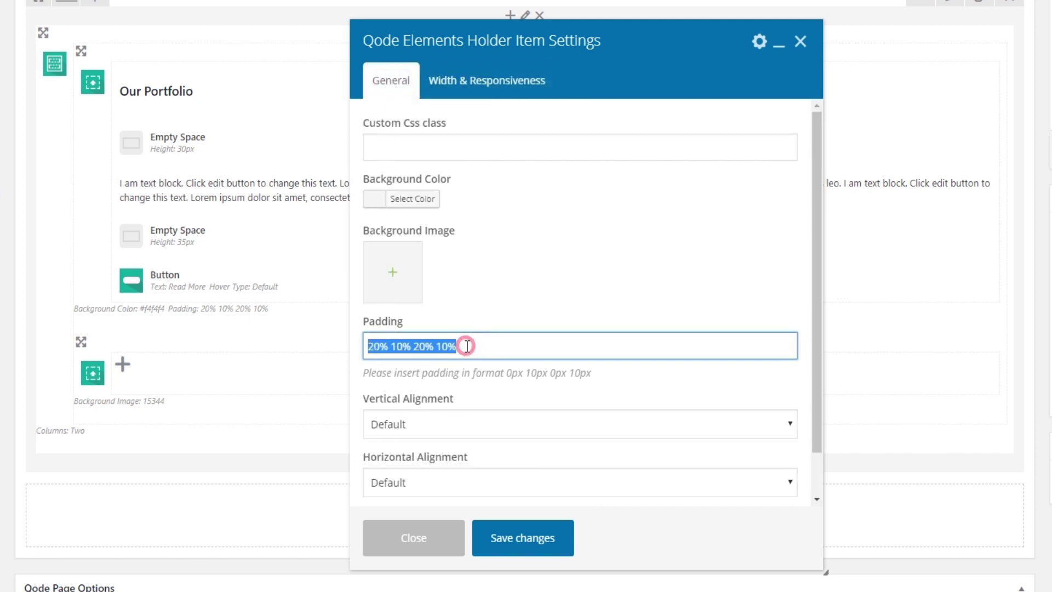
left_click(484, 86)
scroll(526, 285, "down", 2)
left_click(444, 471)
key("ctrl+v")
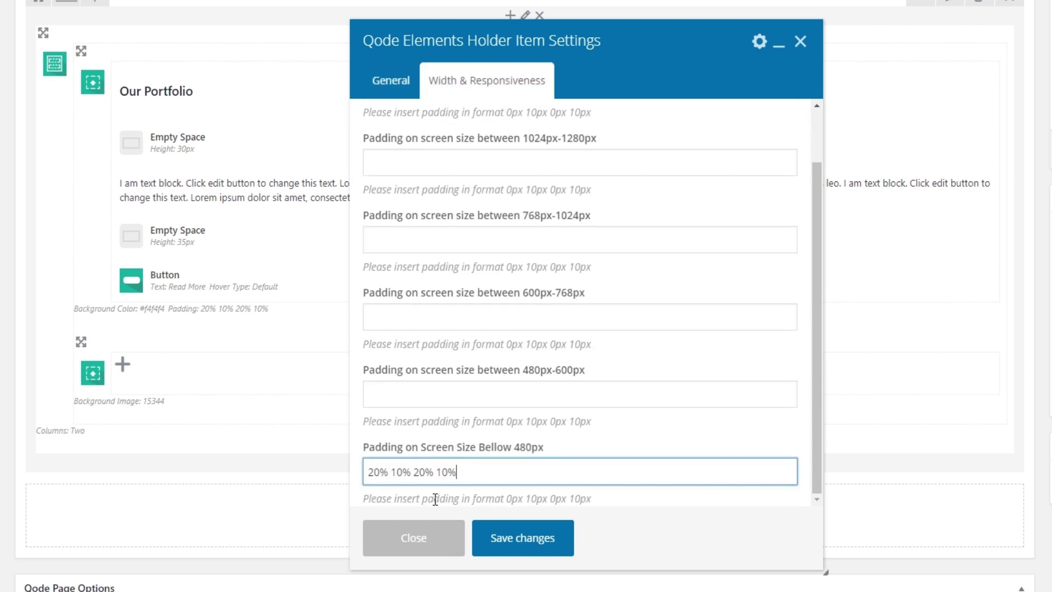
Change the below-480px padding to 10% 10% 10% 10%, save the column, and update the page.
left_click_drag(374, 472, 415, 474)
type("10% 1")
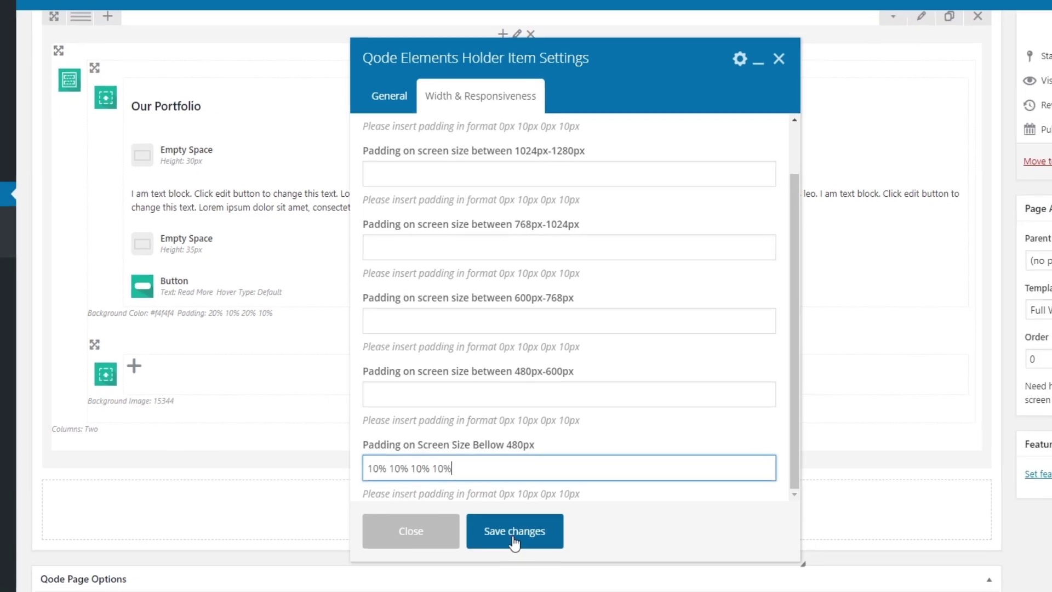
left_click(514, 543)
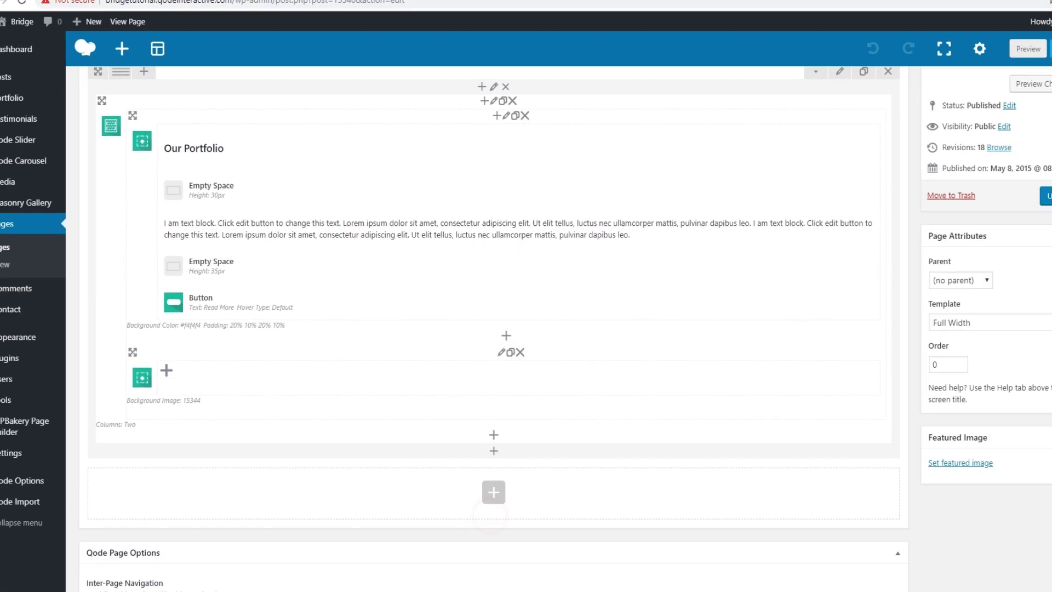
left_click(1009, 211)
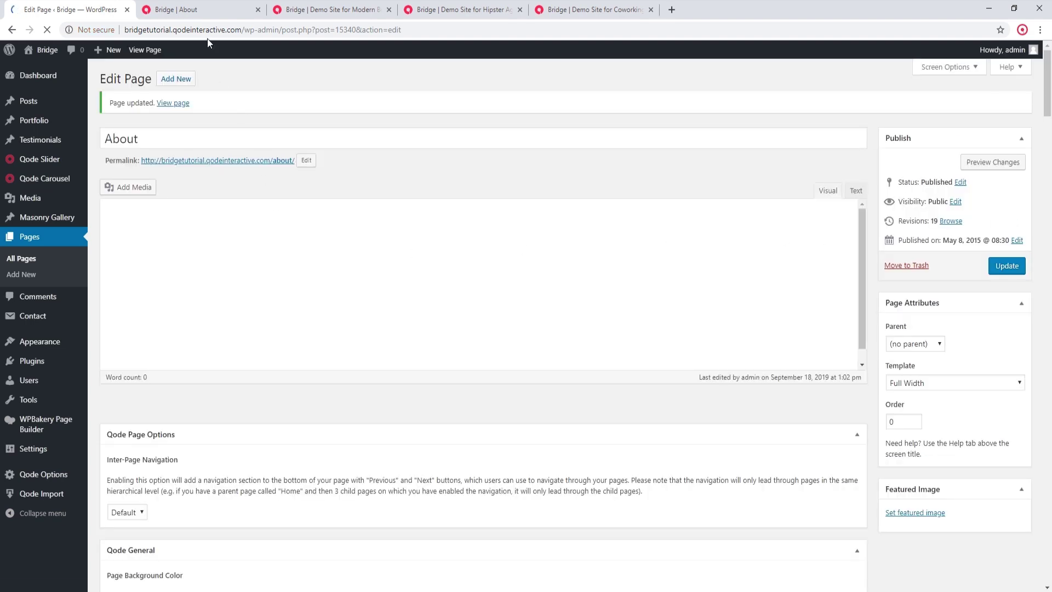
Reload the live About page and compare the portfolio row's desktop and 400px mobile layouts.
left_click(186, 6)
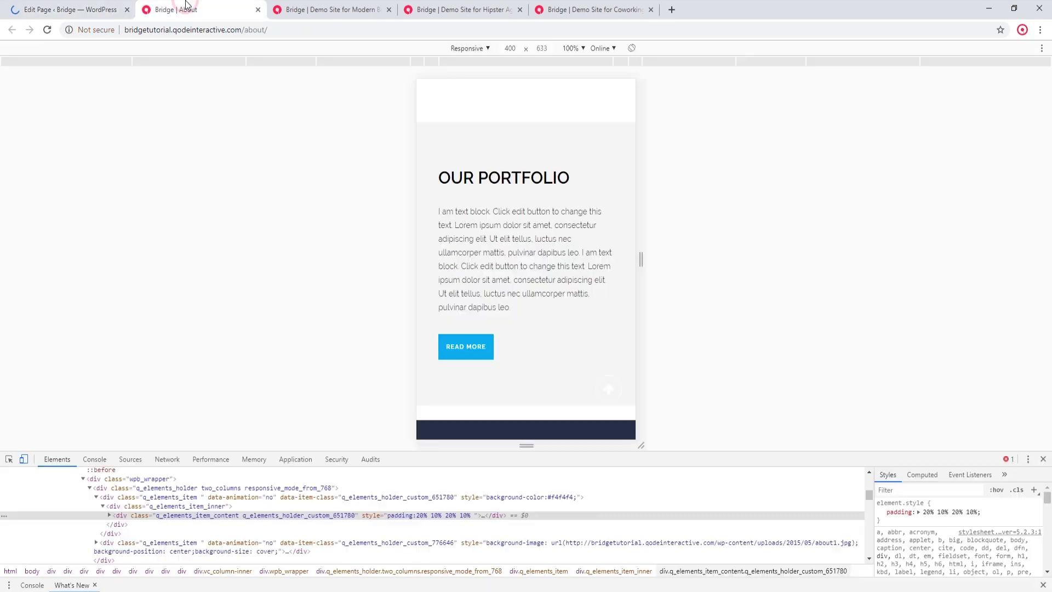
left_click(47, 32)
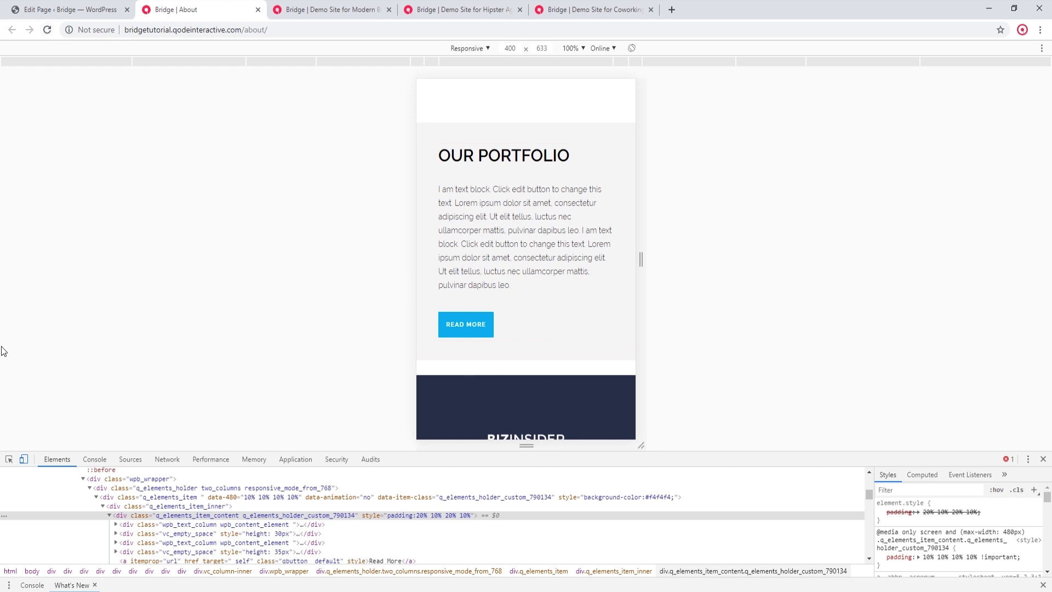
left_click(24, 459)
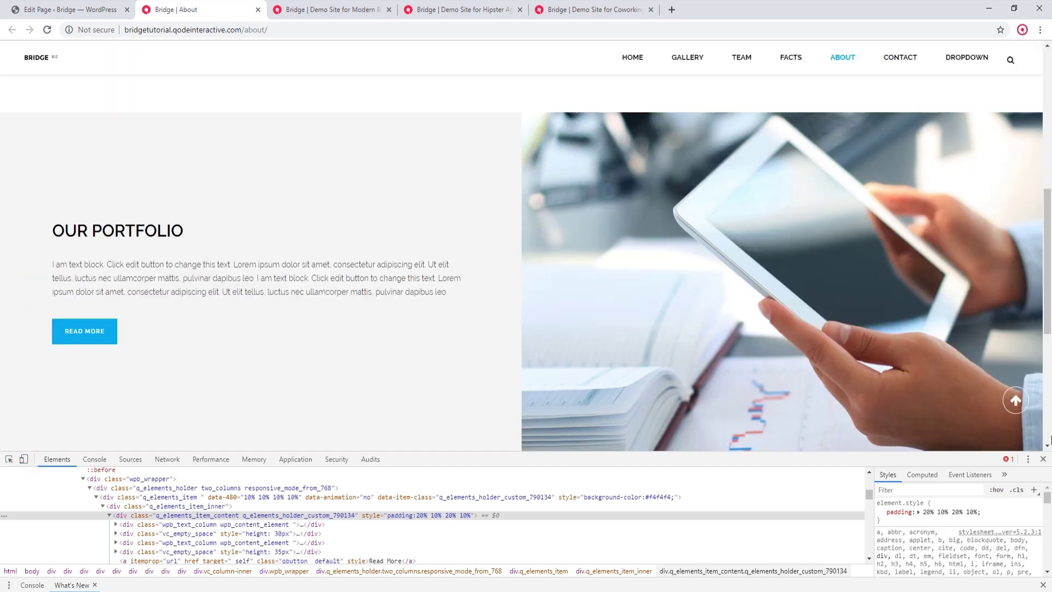
left_click(23, 460)
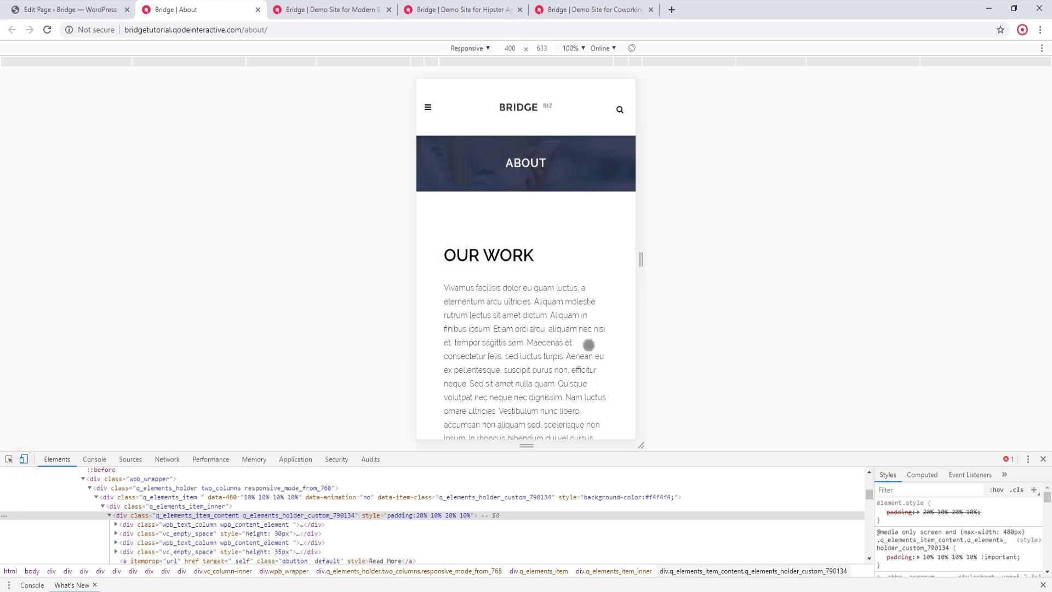
scroll(521, 352, "down", 6)
scroll(525, 353, "down", 1)
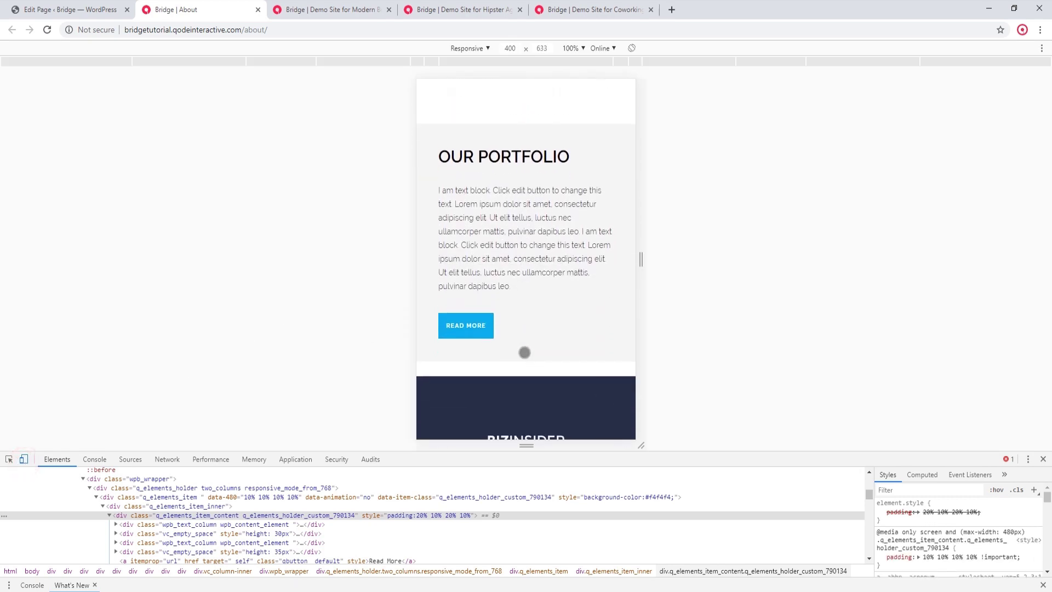
left_click(82, 5)
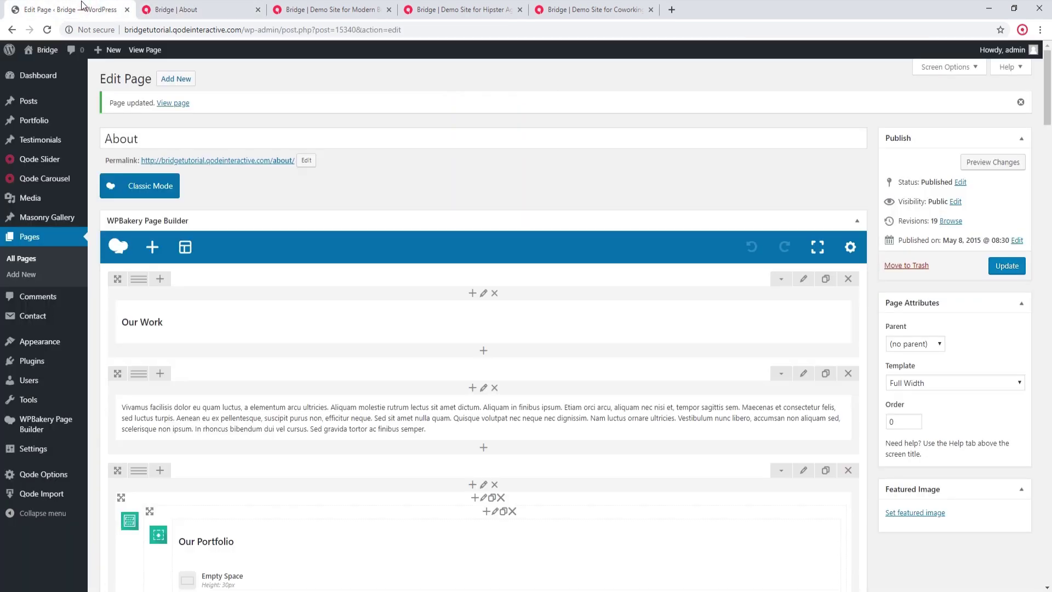
Open the image column's settings, close them unchanged, and glance at the live page before returning.
scroll(663, 165, "down", 6)
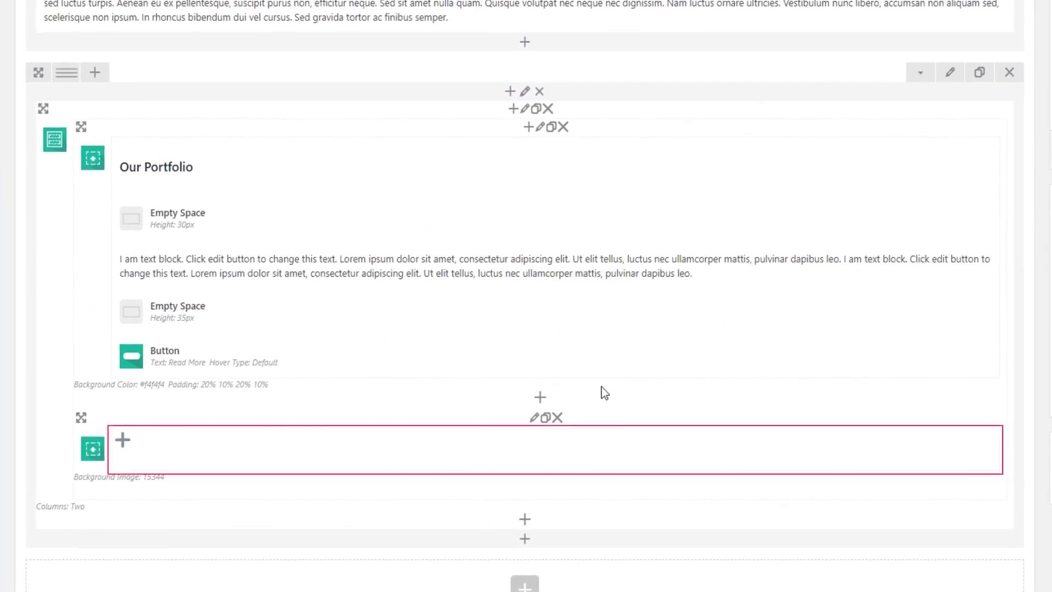
left_click(533, 418)
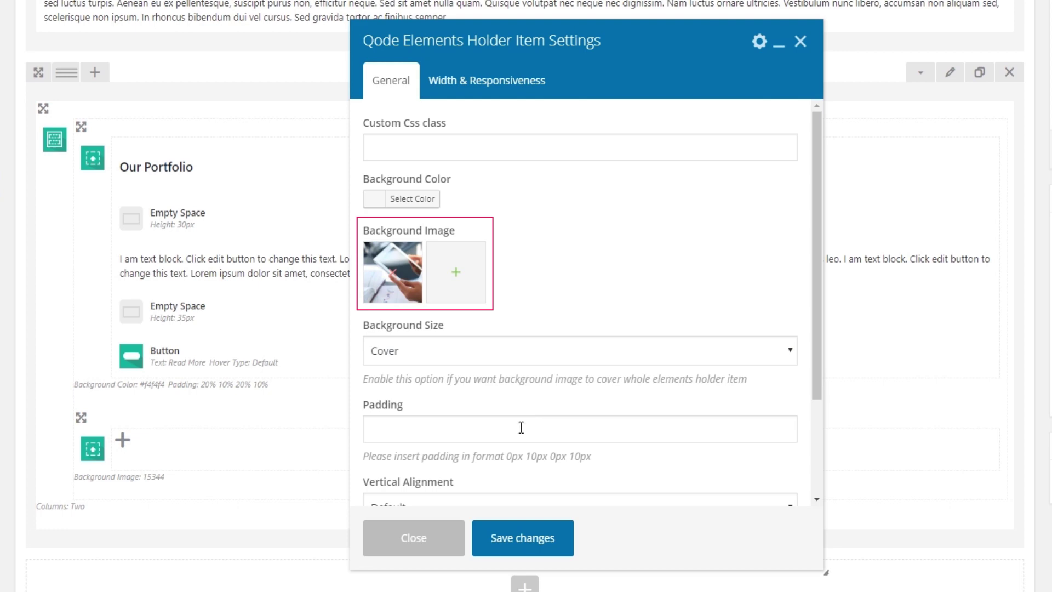
left_click(445, 534)
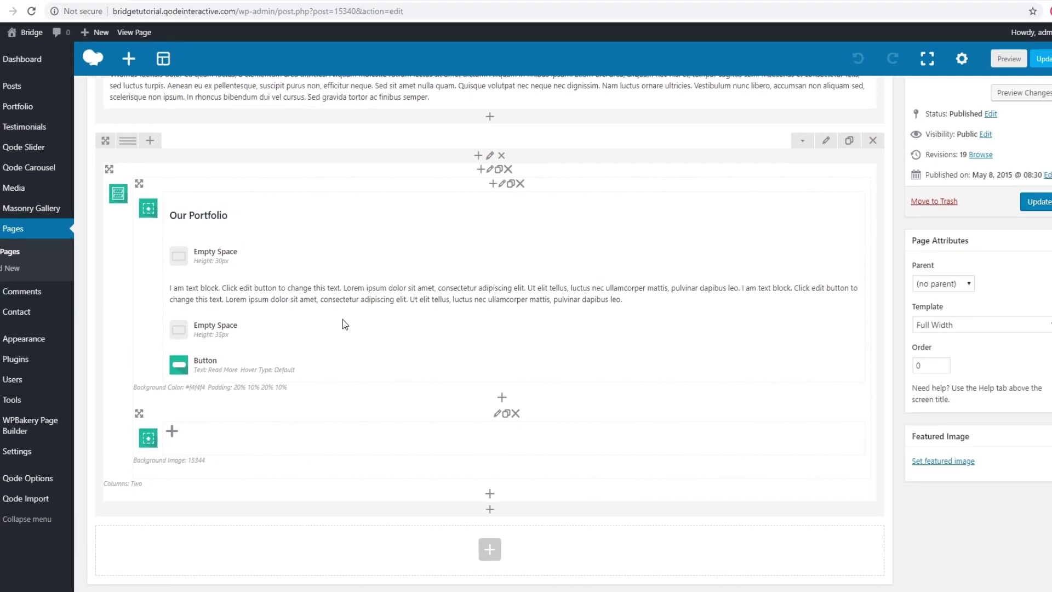
left_click(191, 10)
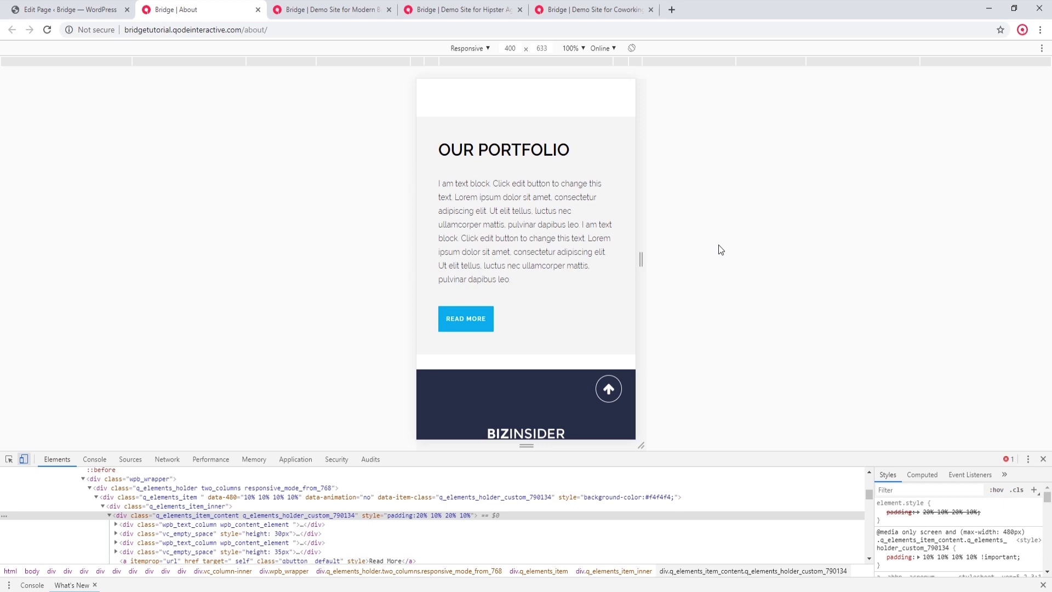
left_click(70, 6)
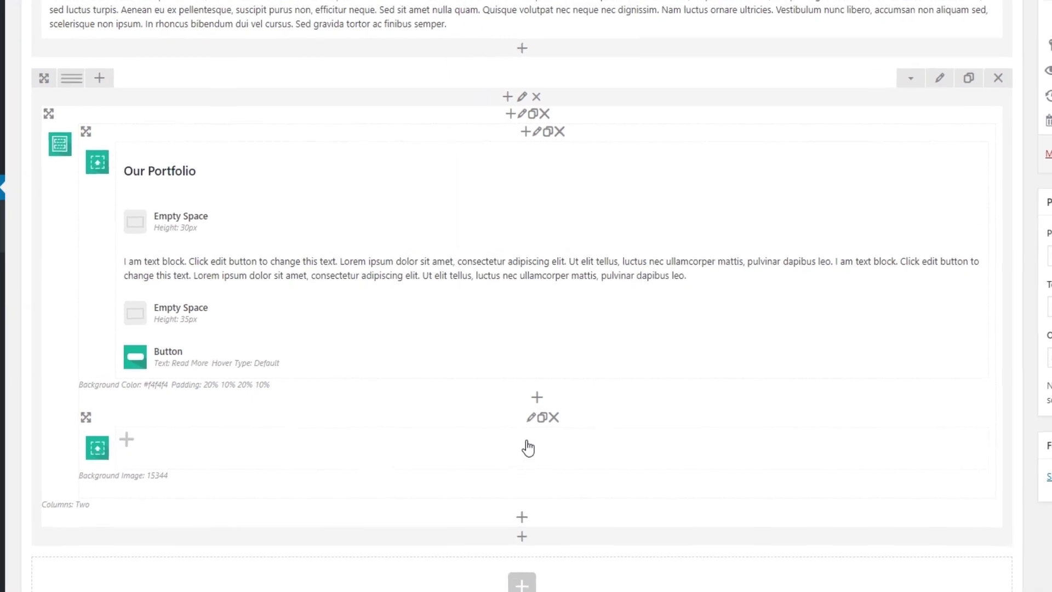
Set the tablet-photo column's padding to 30% 30% 30% 30% and save the column.
left_click(534, 418)
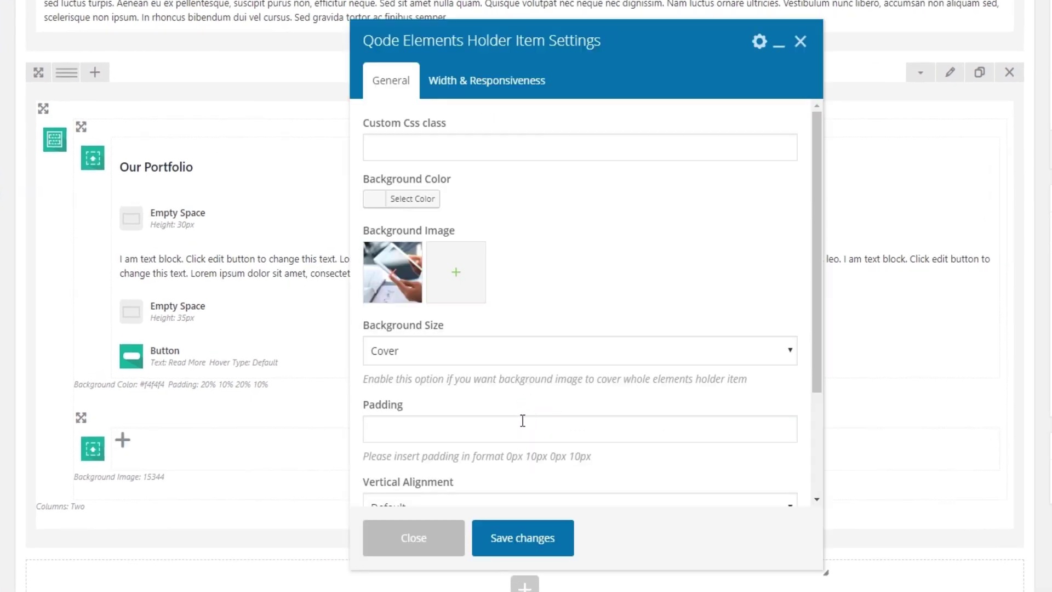
left_click(407, 425)
type("30%")
left_click(406, 426)
type("30% 30% 30%")
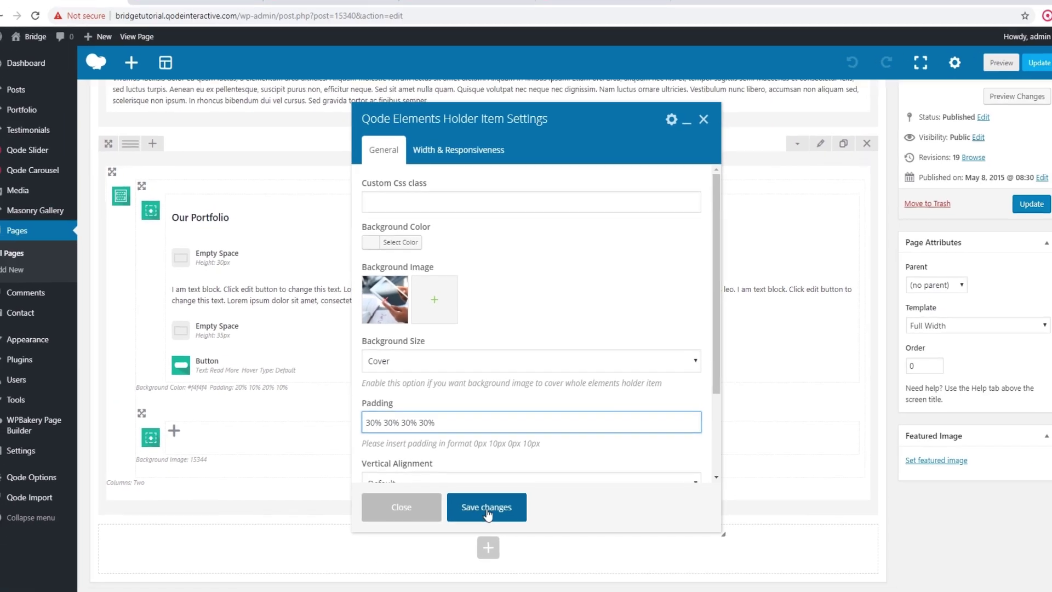
left_click(521, 545)
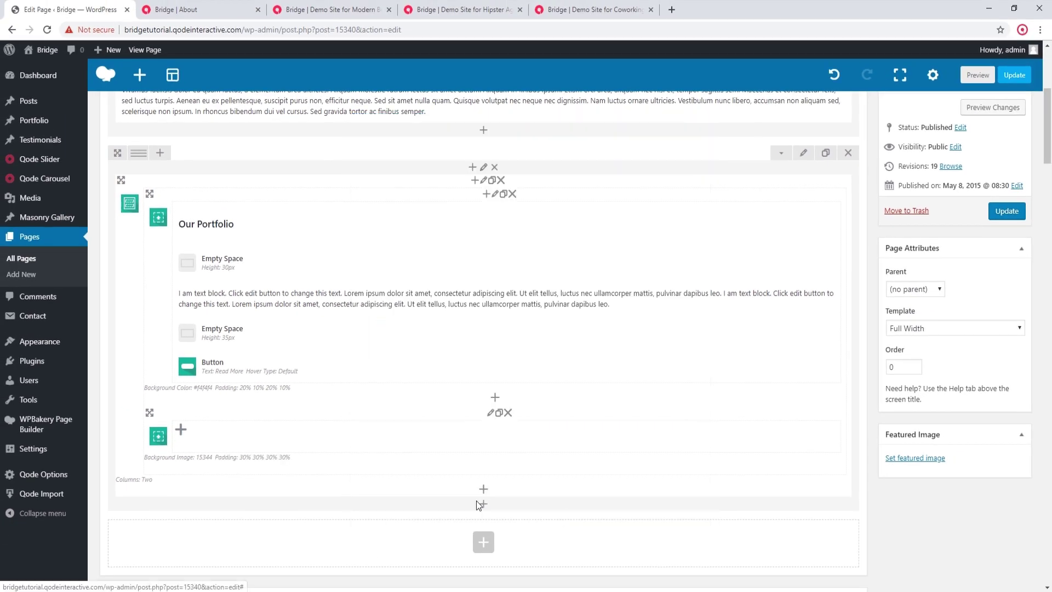
Update the About page, reload the live page, and close DevTools to see the padded photo at desktop width.
left_click(1007, 211)
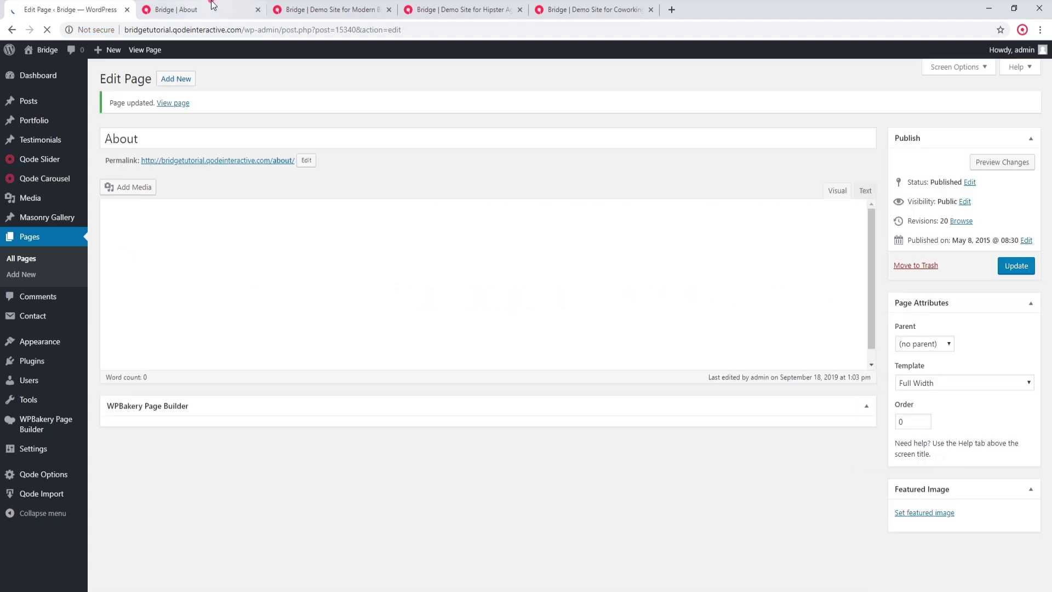
left_click(181, 9)
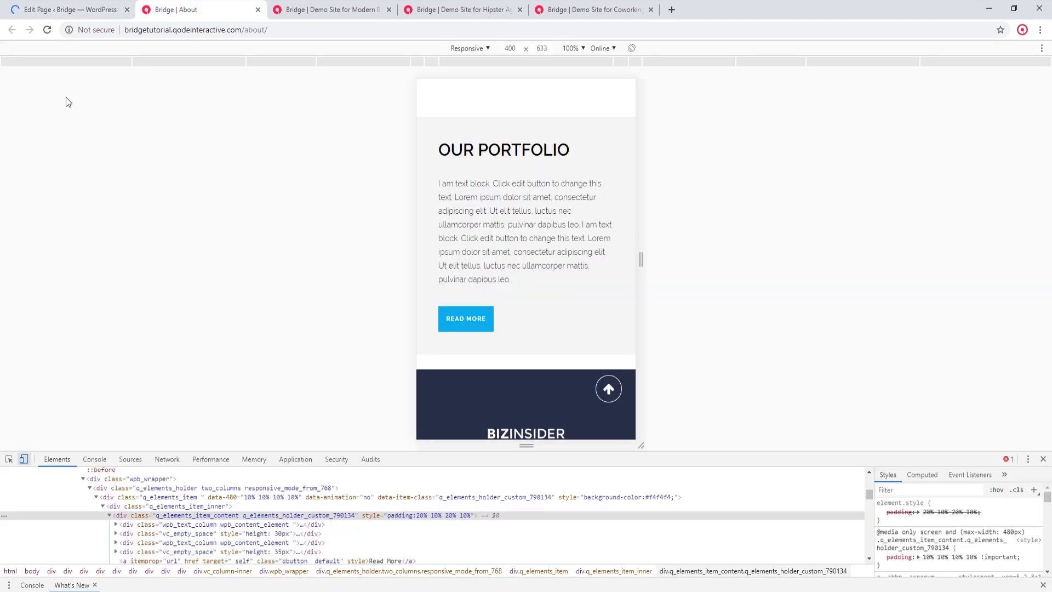
left_click(47, 30)
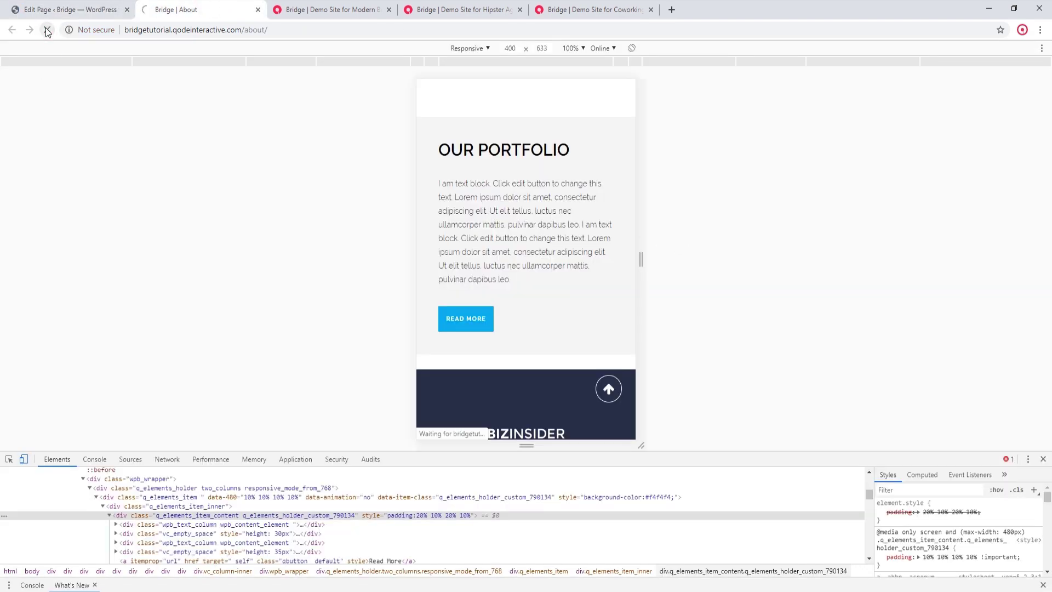
scroll(539, 288, "down", 1)
scroll(540, 288, "down", 1)
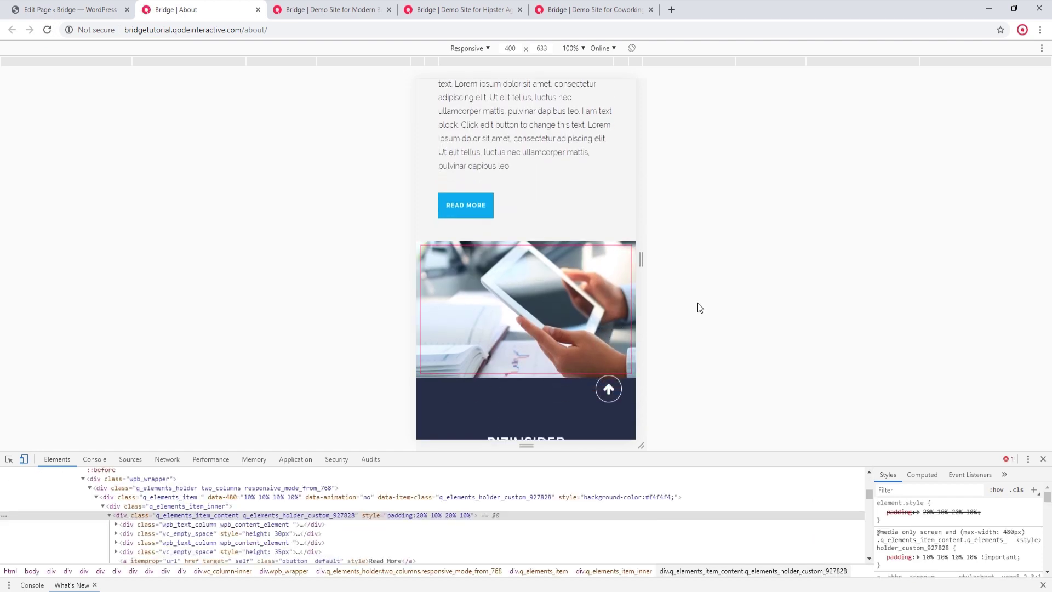
left_click(1041, 460)
scroll(970, 307, "up", 2)
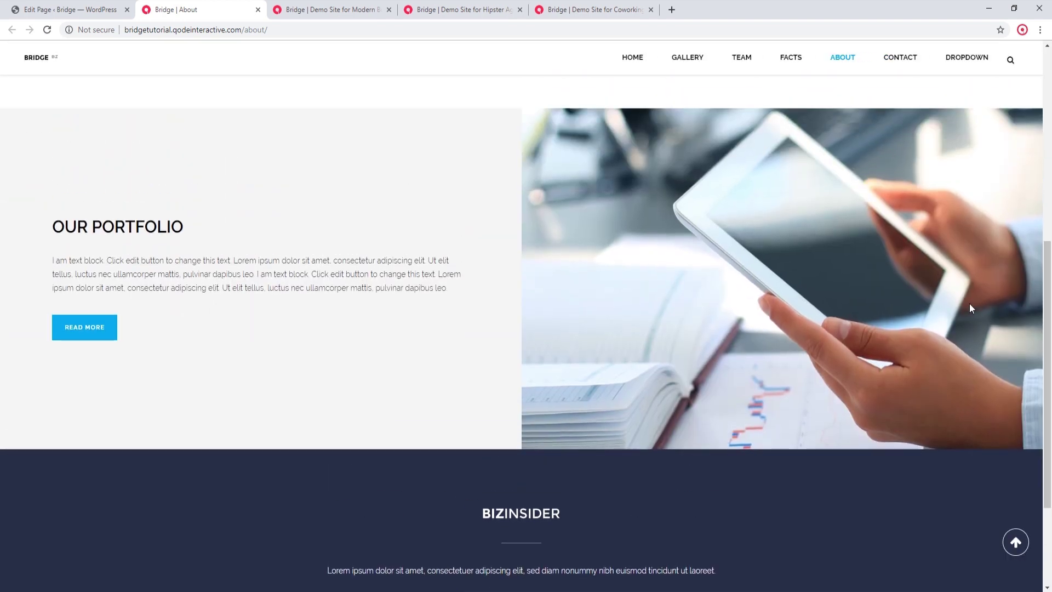
Narrow the browser window to watch the tablet photo stack below Our Portfolio, then maximize and return to the editor.
left_click(1014, 8)
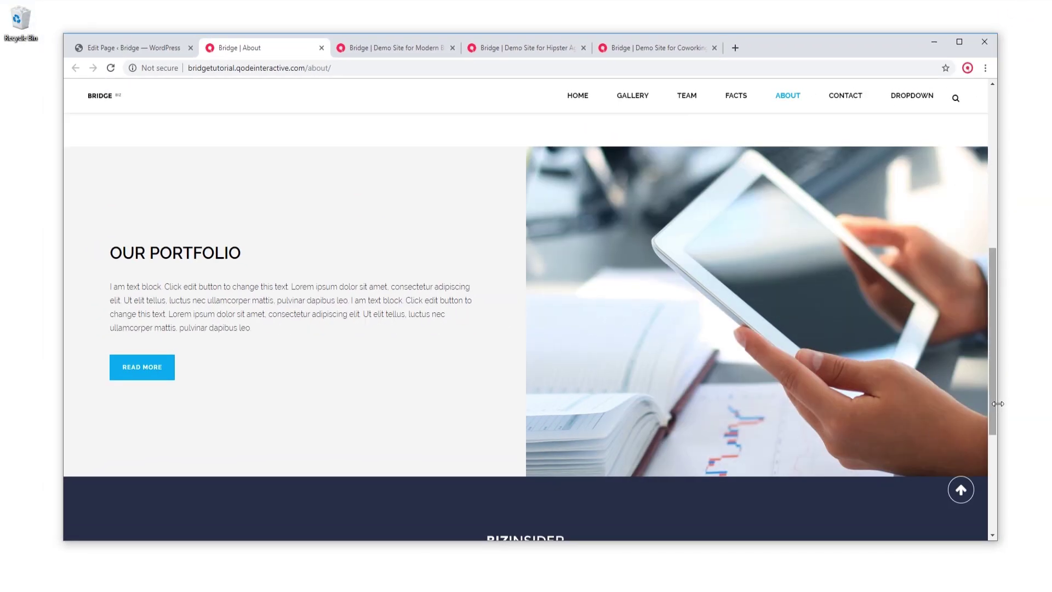
left_click_drag(996, 406, 542, 419)
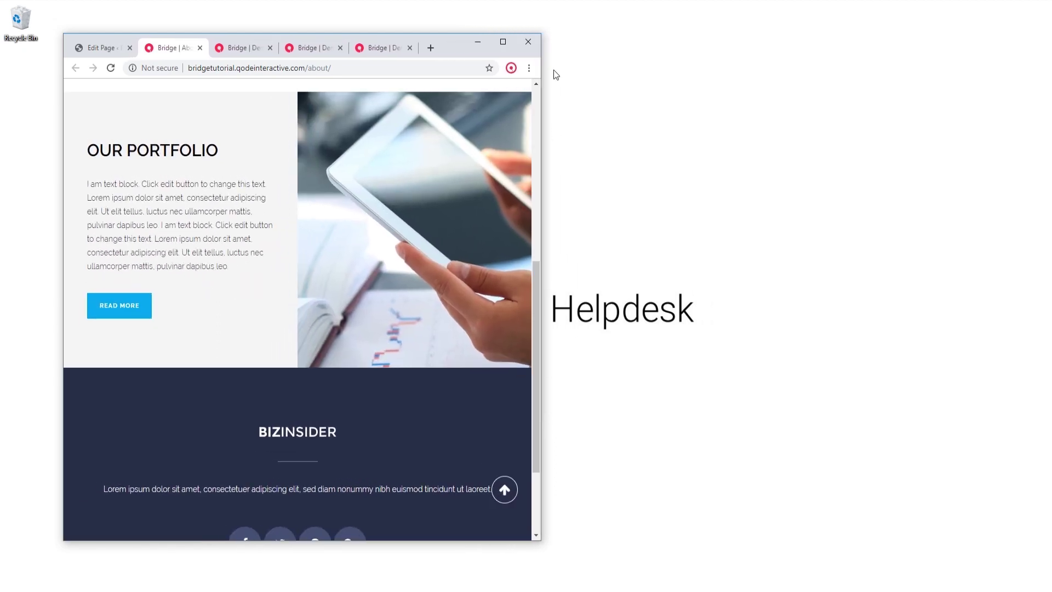
left_click(502, 43)
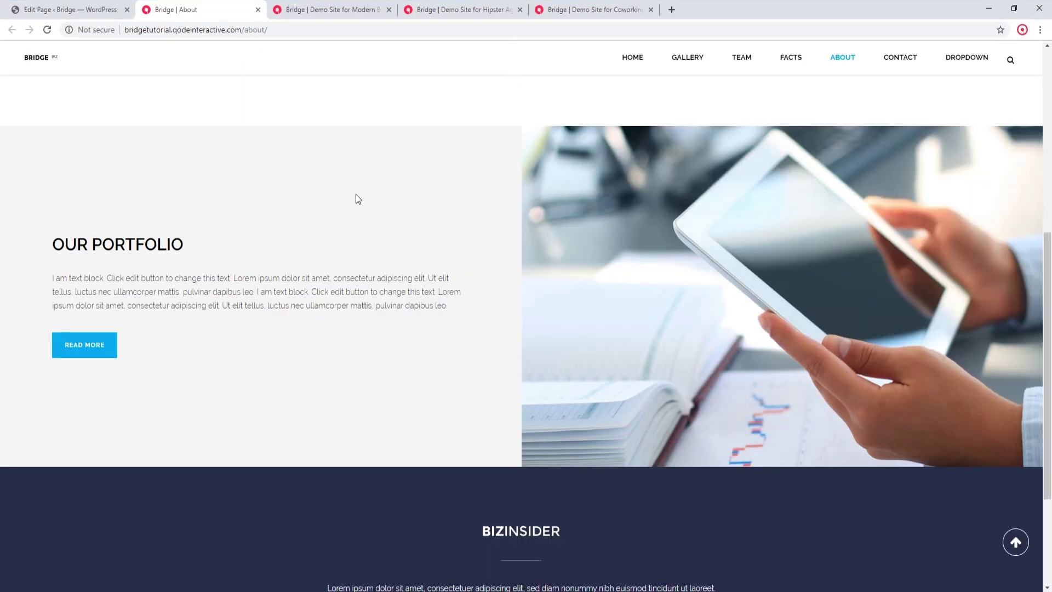
left_click(62, 9)
Check the portfolio row's one-column breakpoint and responsive alignment, leaving both at Default, then view the live page.
scroll(623, 121, "down", 6)
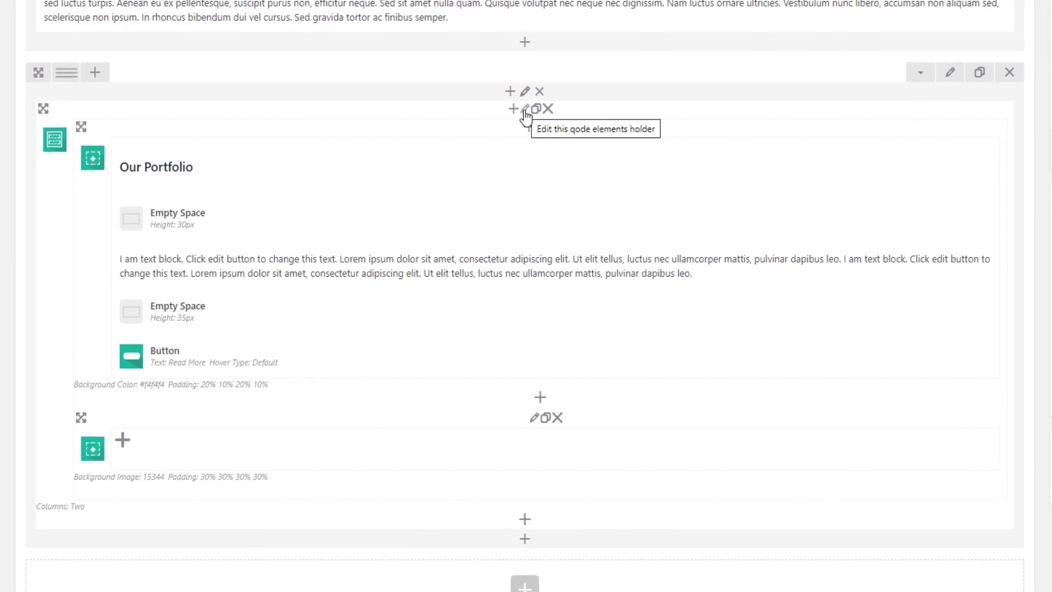
left_click(525, 109)
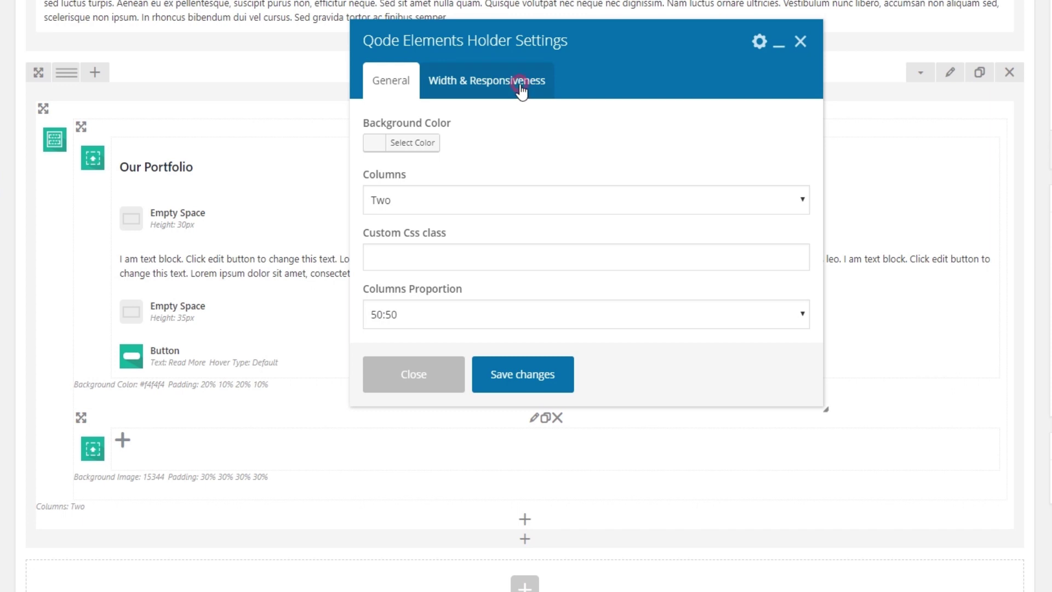
left_click(522, 88)
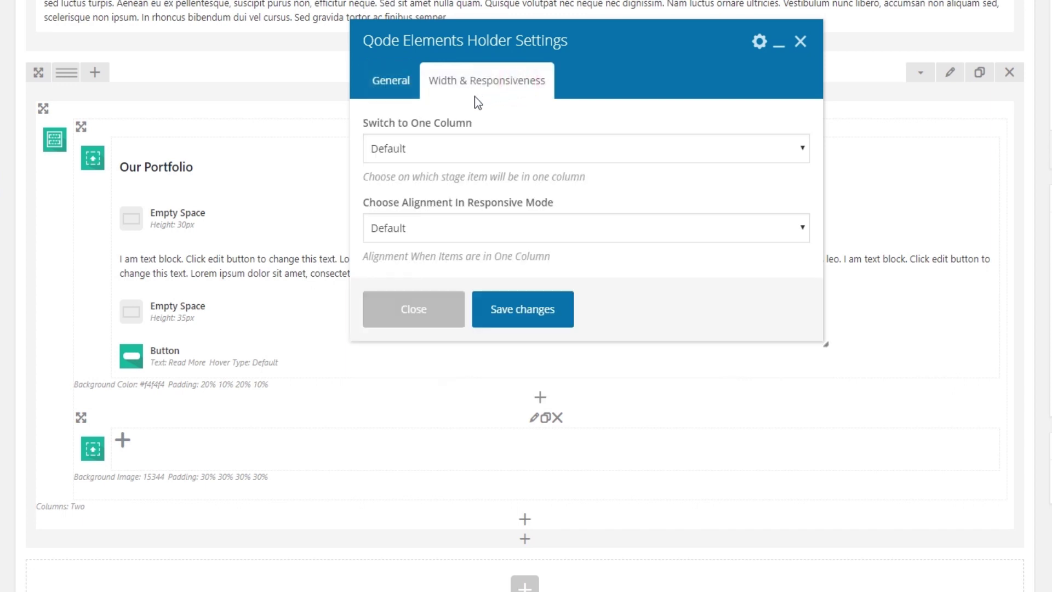
left_click(450, 150)
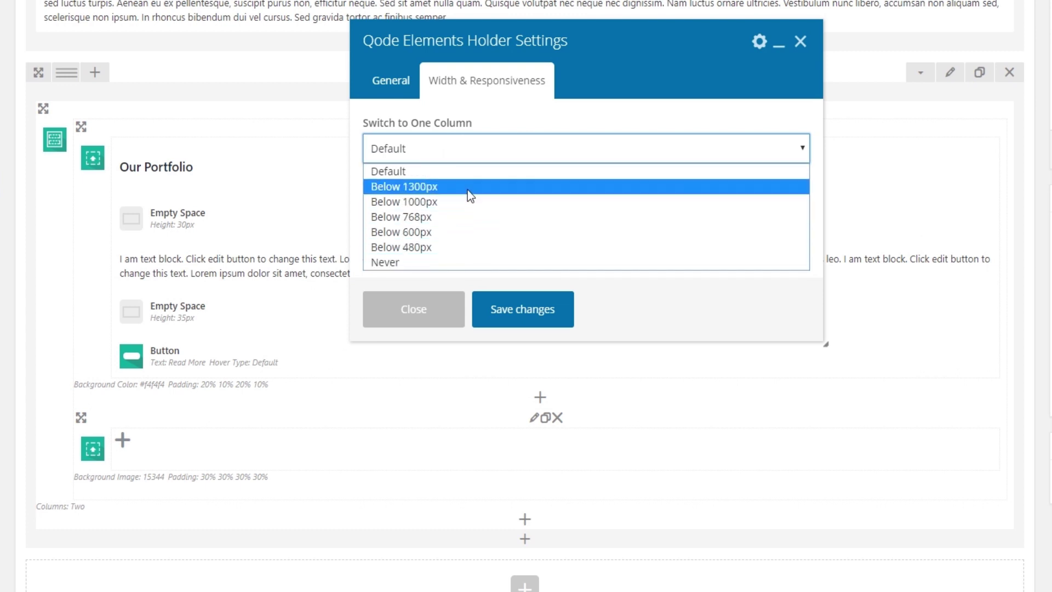
left_click(461, 147)
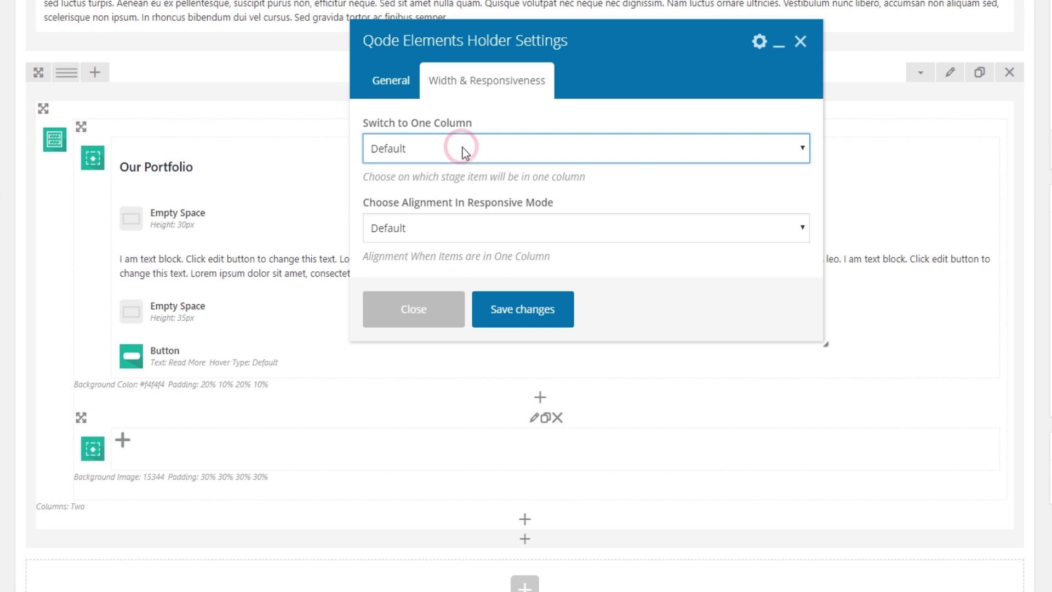
left_click(409, 224)
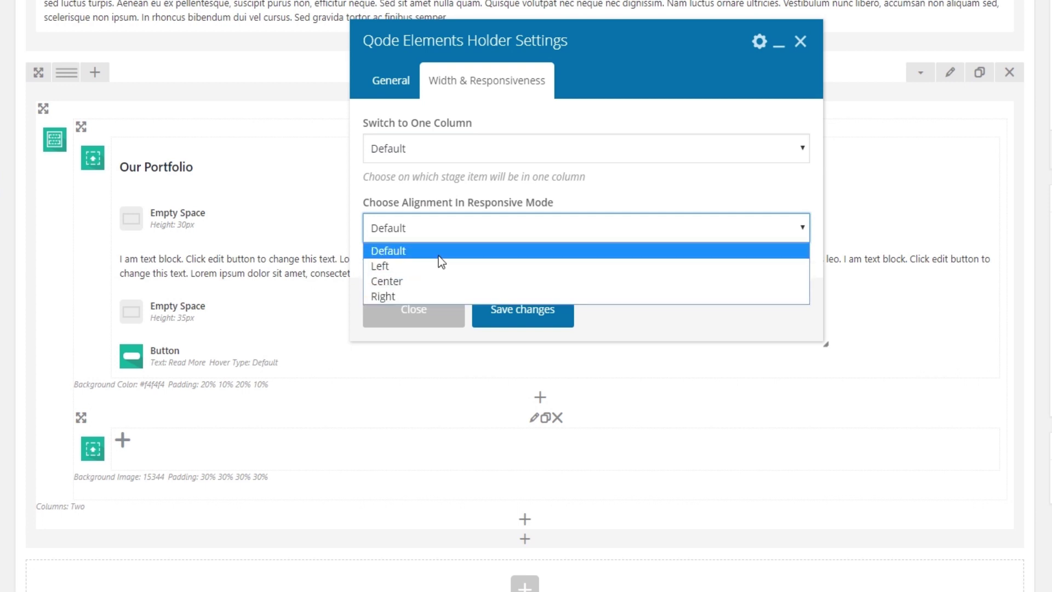
left_click(440, 231)
left_click(427, 311)
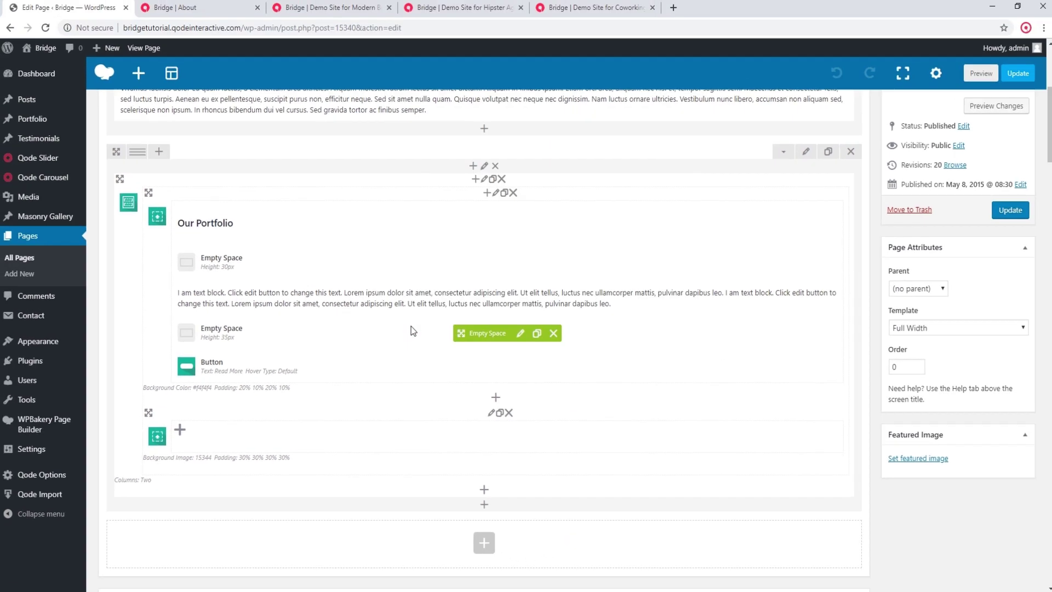
left_click(199, 9)
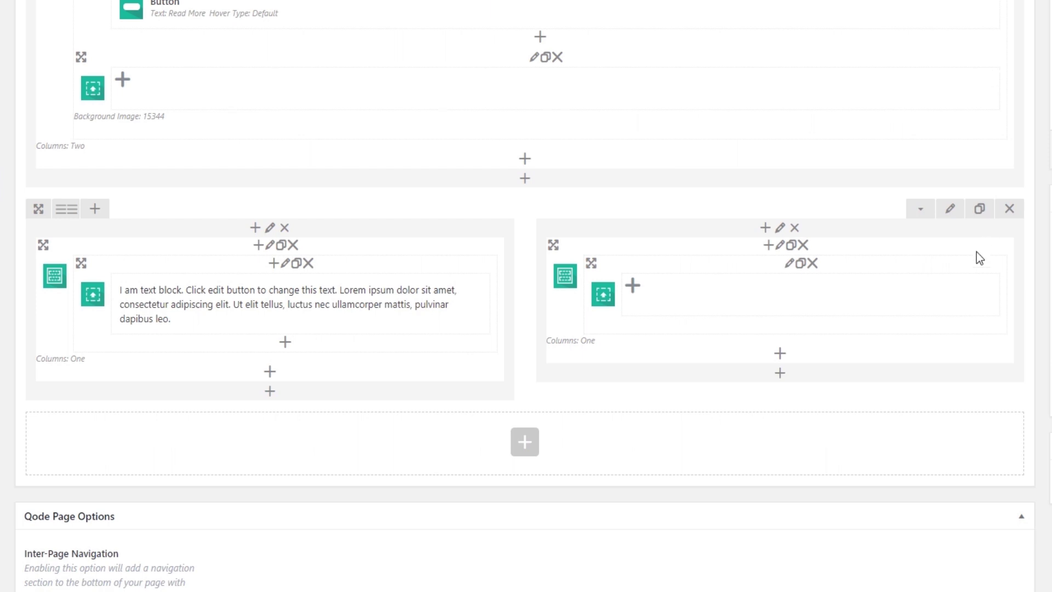
Scroll the WPBakery editor up to bring the Our Portfolio row into view.
scroll(899, 350, "up", 3)
scroll(899, 346, "up", 1)
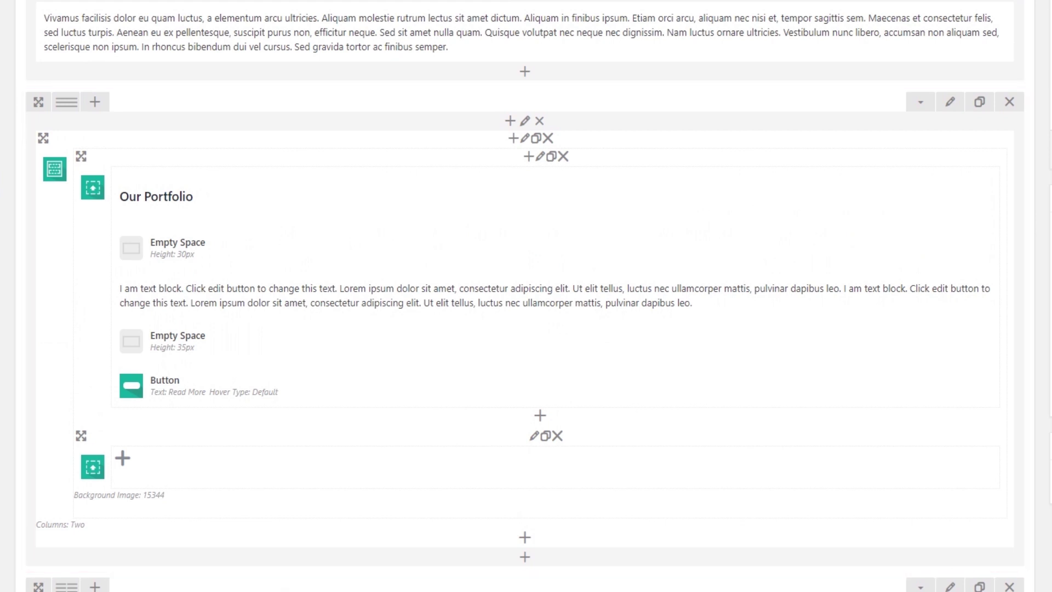
Review the Our Portfolio row's Qode Elements Holder Settings and close them unchanged.
left_click(526, 139)
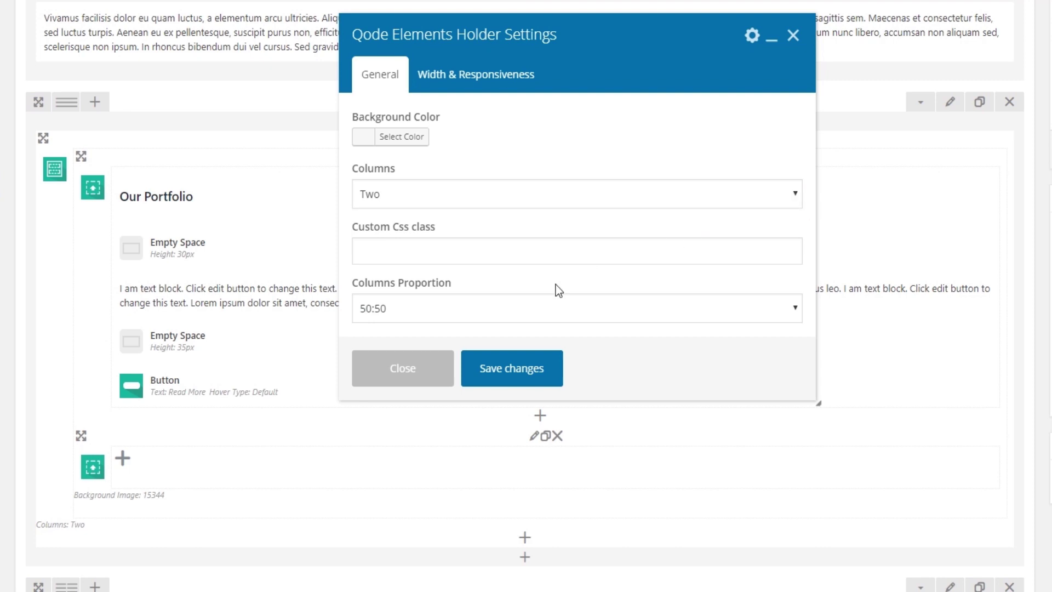
left_click(422, 374)
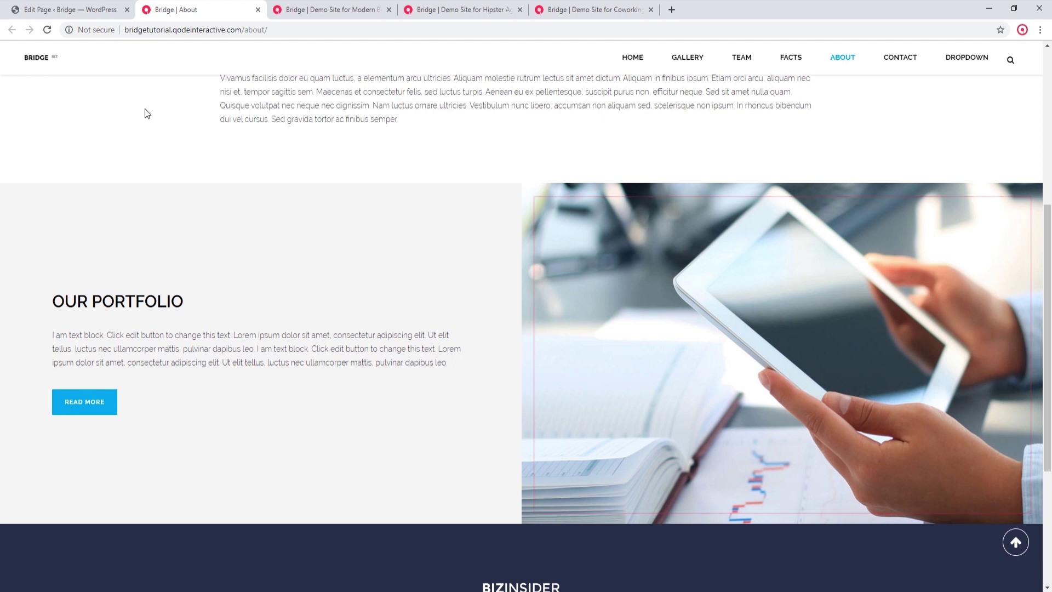
Go back to the WordPress page editor, then check the portfolio row on the live About page.
left_click(85, 5)
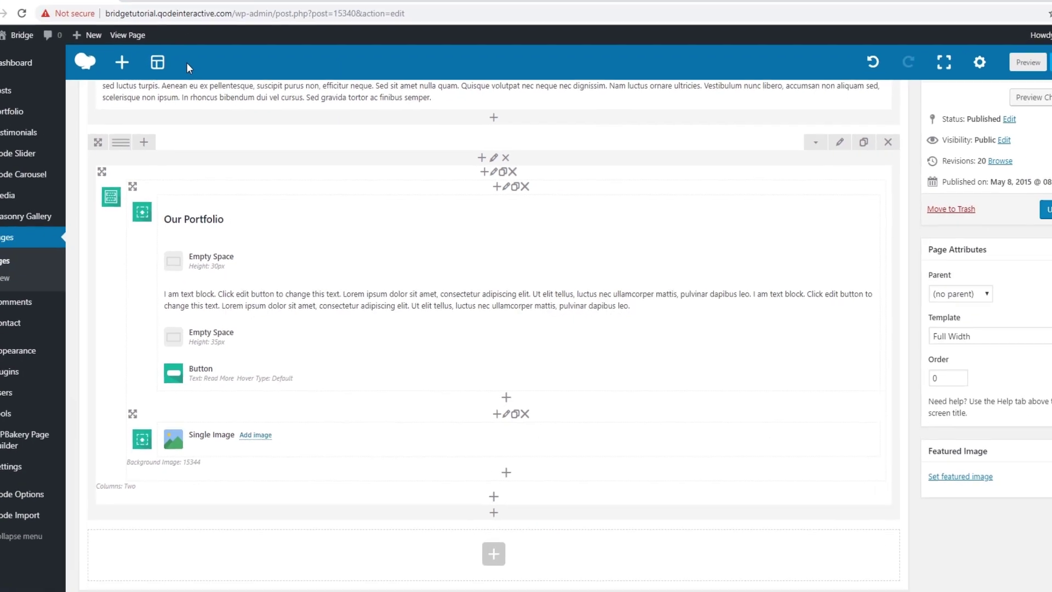
left_click(191, 9)
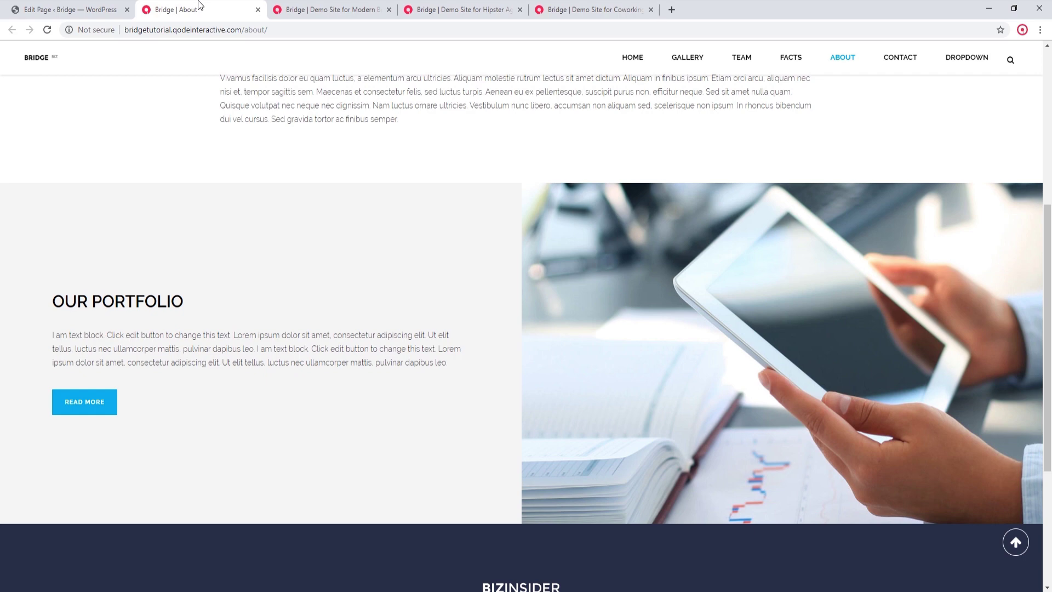
Delete the Single Image element from the tablet-photo column and confirm its background image remains.
left_click(64, 8)
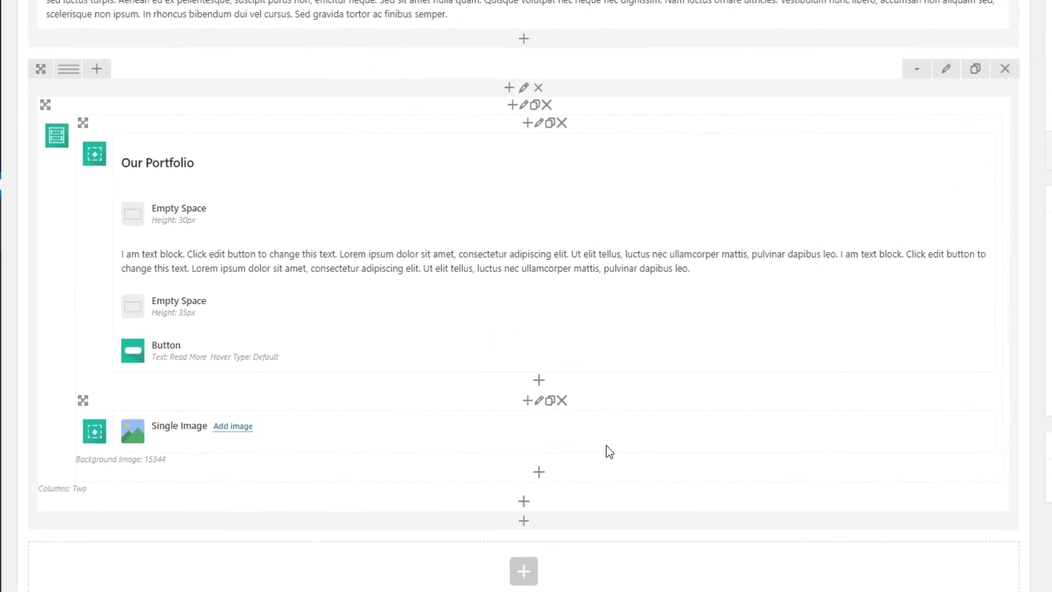
mouse_move(574, 428)
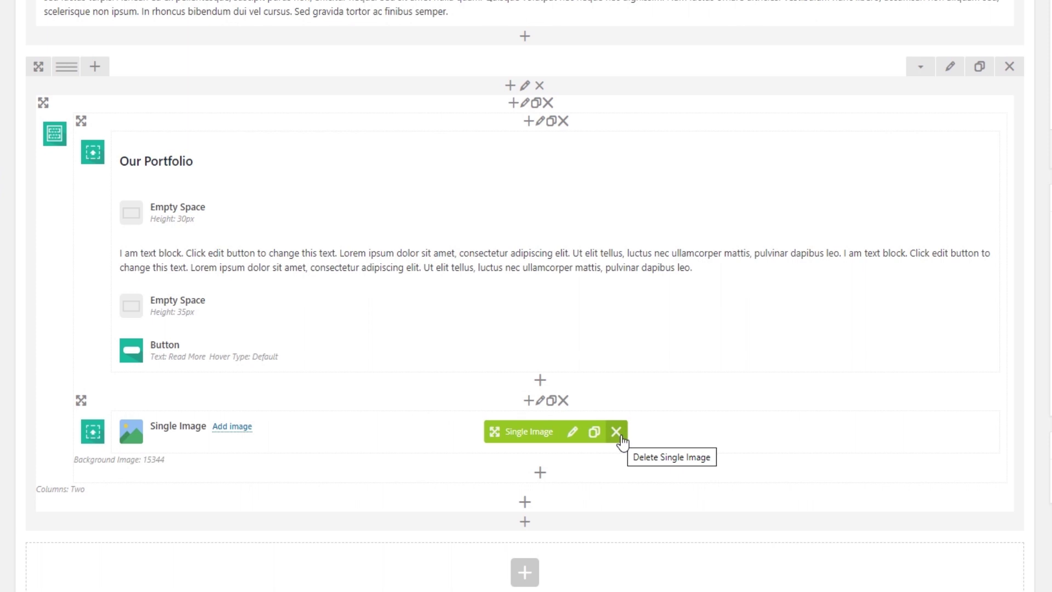
left_click(617, 435)
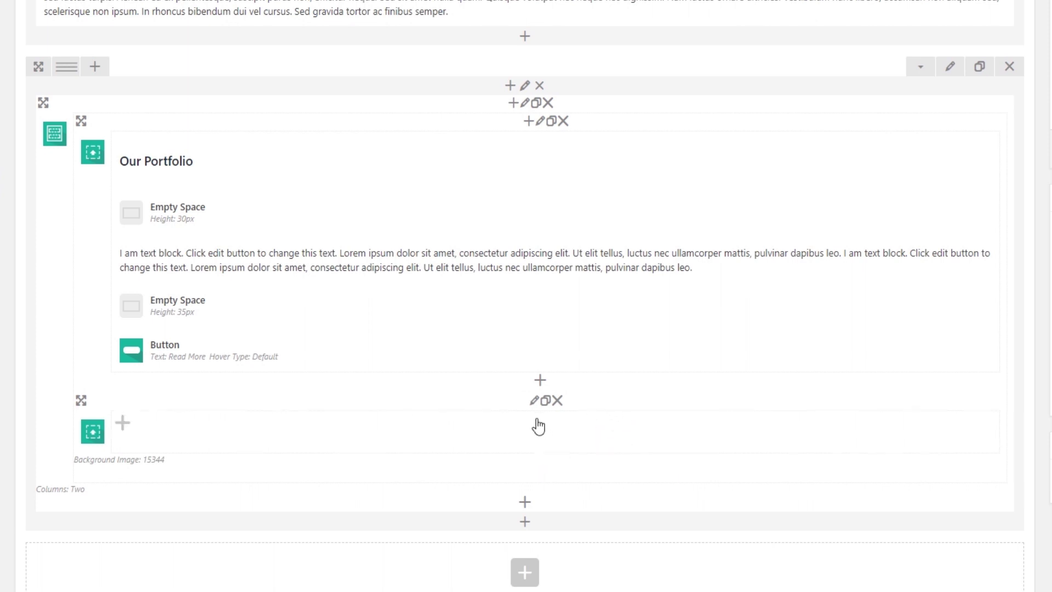
left_click(534, 401)
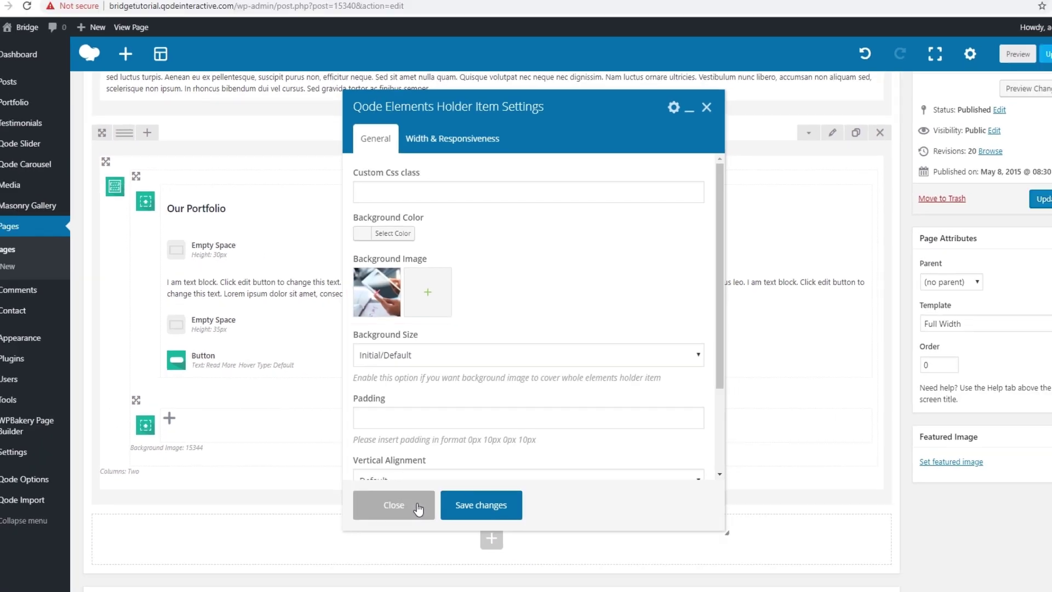
left_click(422, 531)
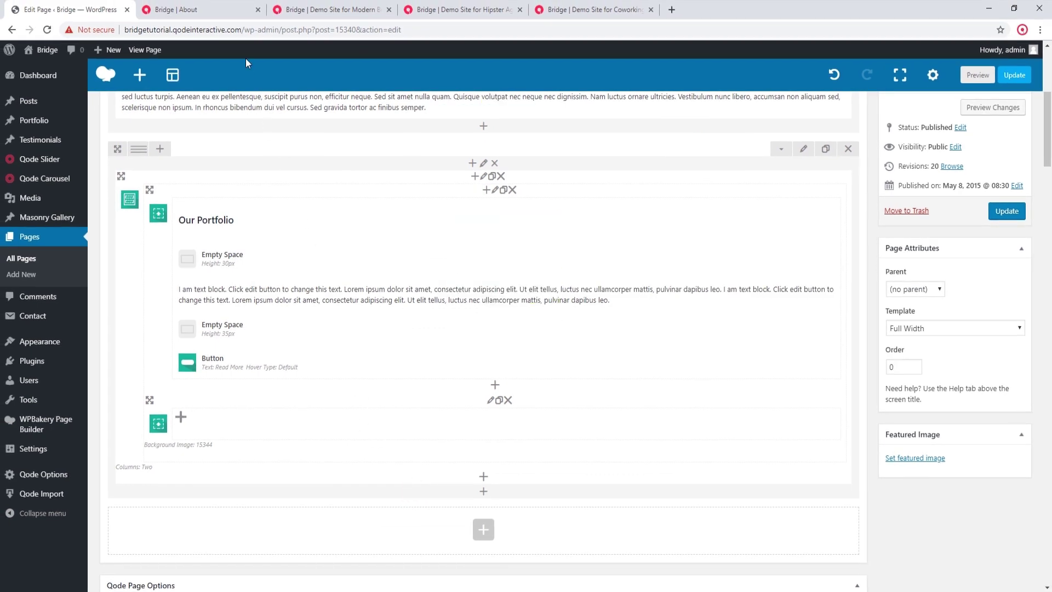
View the live Bridge About page with the grey Our Portfolio column beside the tablet photo.
left_click(216, 6)
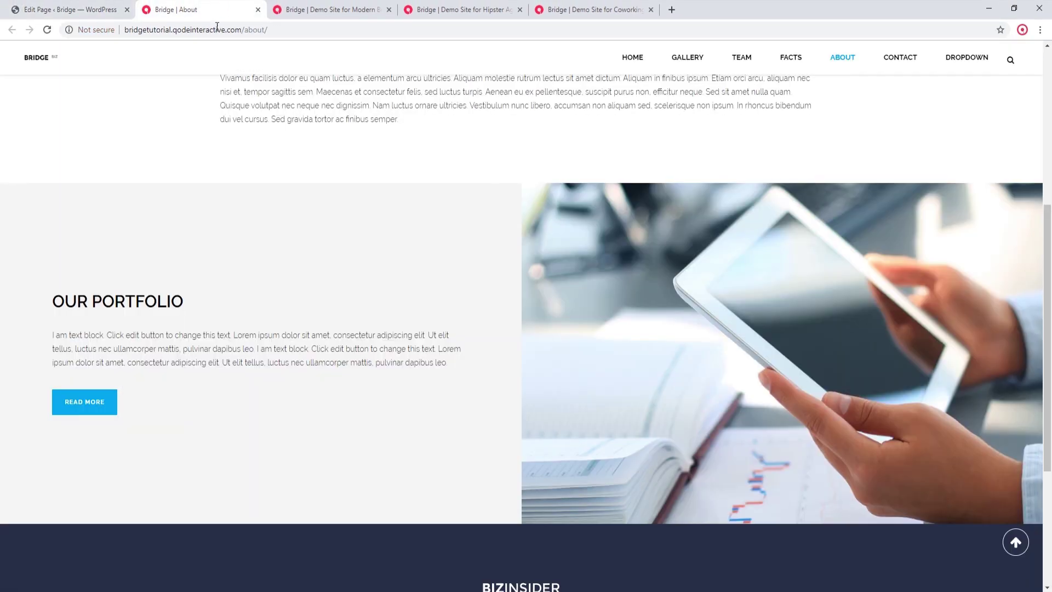